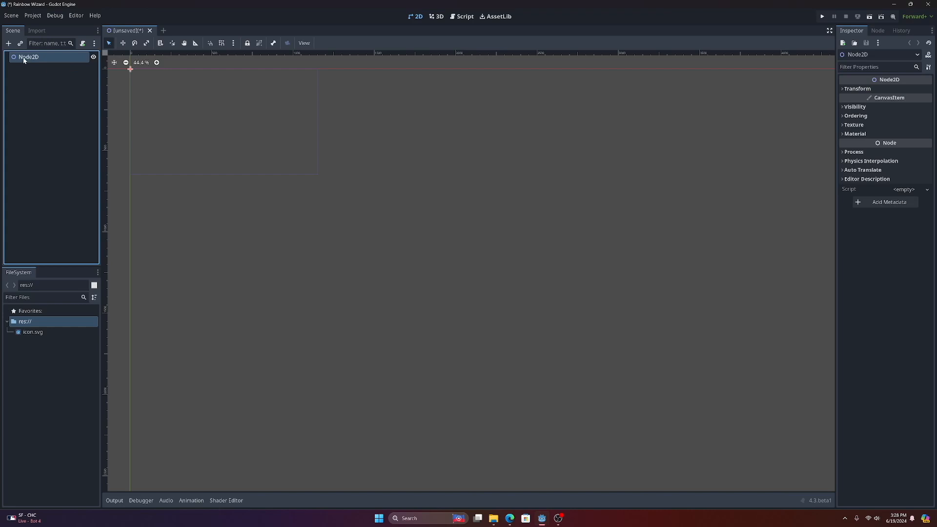
# Step: Rename the scene's root Node2D to "Level 1"
pyautogui.doubleClick(30, 57)
pyautogui.doubleClick(29, 57)
pyautogui.write('Level')
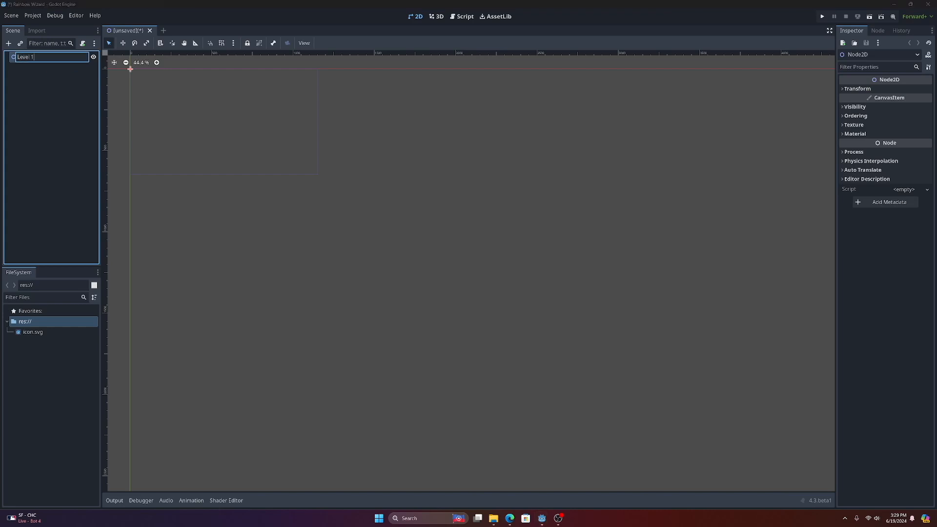
pyautogui.write(' 1')
pyautogui.press('Return')
pyautogui.click(33, 90)
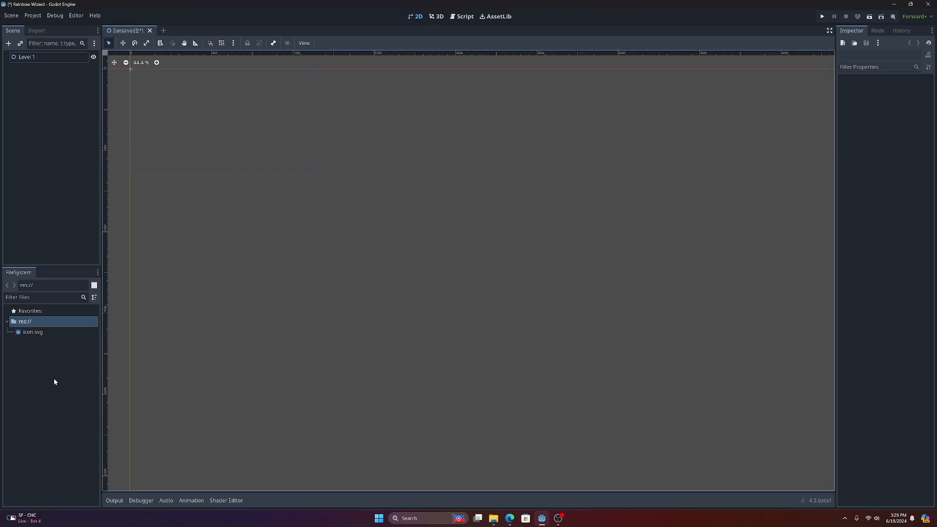
# Step: Start saving the scene and create a folder named "assets" in the project root
pyautogui.hotkey('ctrl', 's')
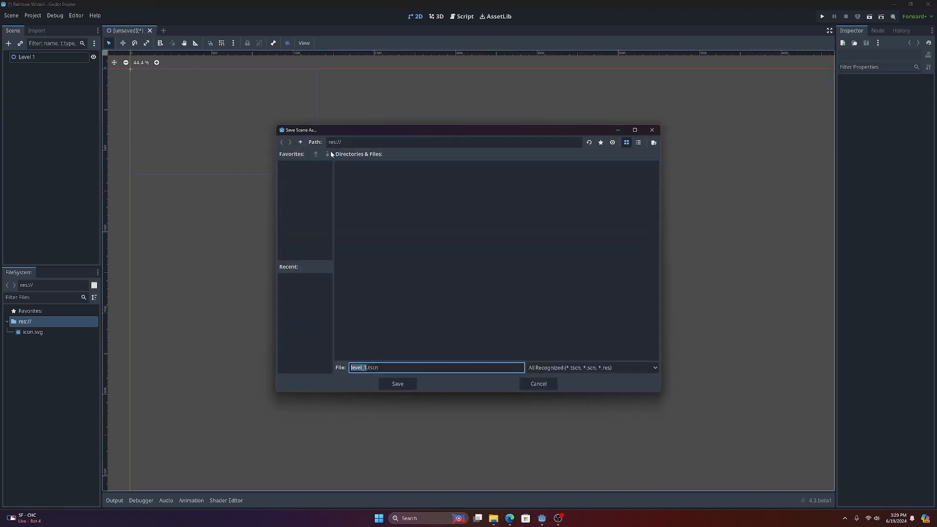
pyautogui.rightClick(397, 224)
pyautogui.click(406, 228)
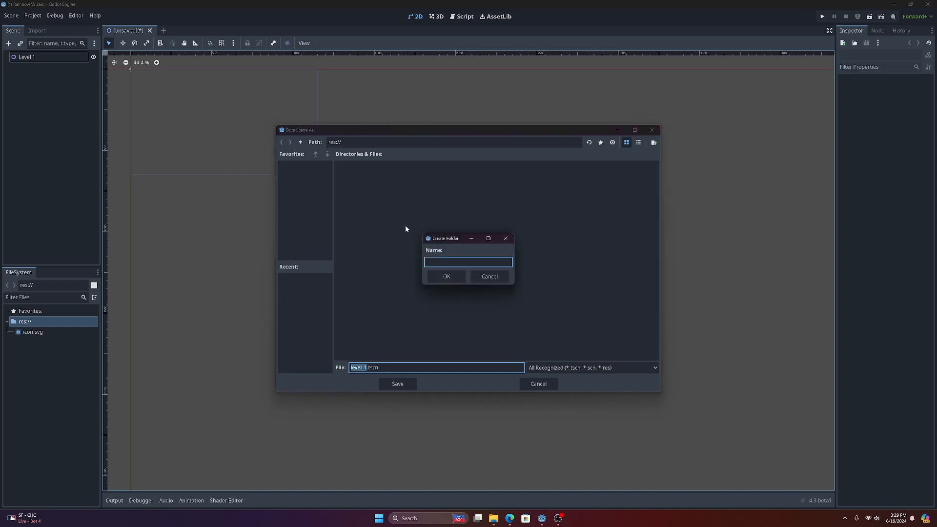
pyautogui.write('asset s')
pyautogui.click(446, 276)
# Step: Create a folder named "scenes" alongside the assets folder in the project root
pyautogui.rightClick(445, 250)
pyautogui.click(468, 254)
pyautogui.write('scenes')
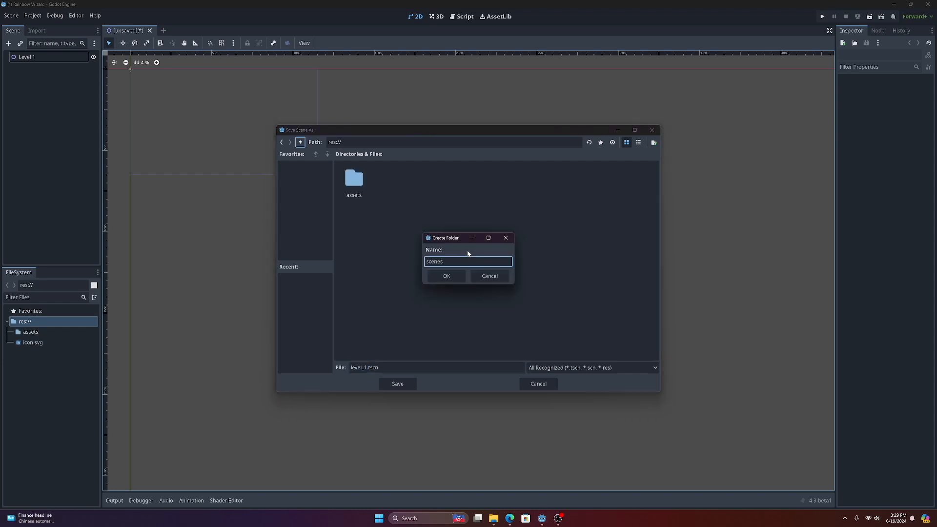
pyautogui.click(446, 275)
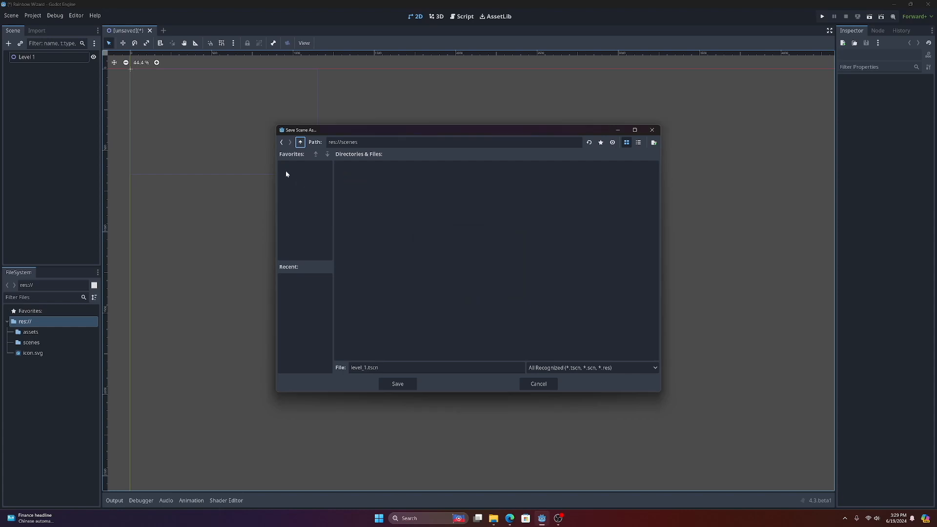
# Step: Return to the project root and create a folder named "scripts" there
pyautogui.click(301, 143)
pyautogui.rightClick(433, 239)
pyautogui.click(454, 246)
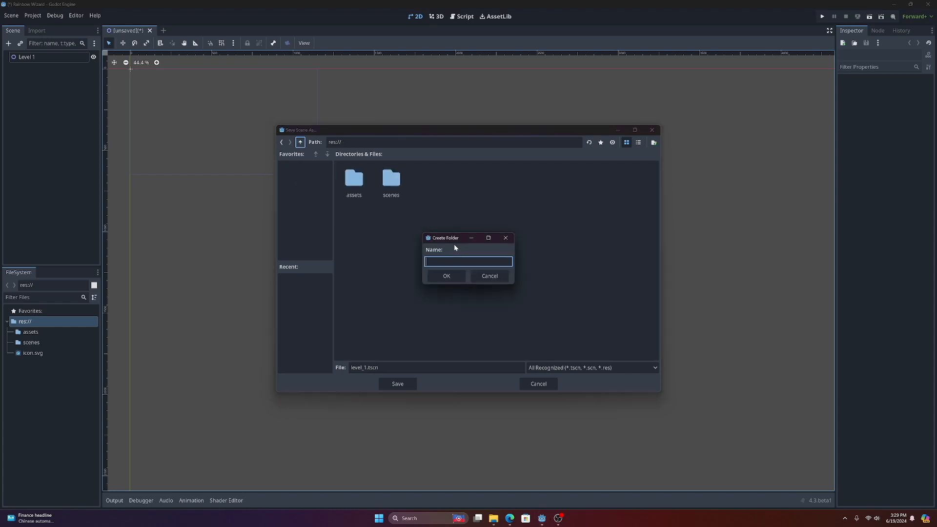
pyautogui.write('scripts')
pyautogui.click(446, 276)
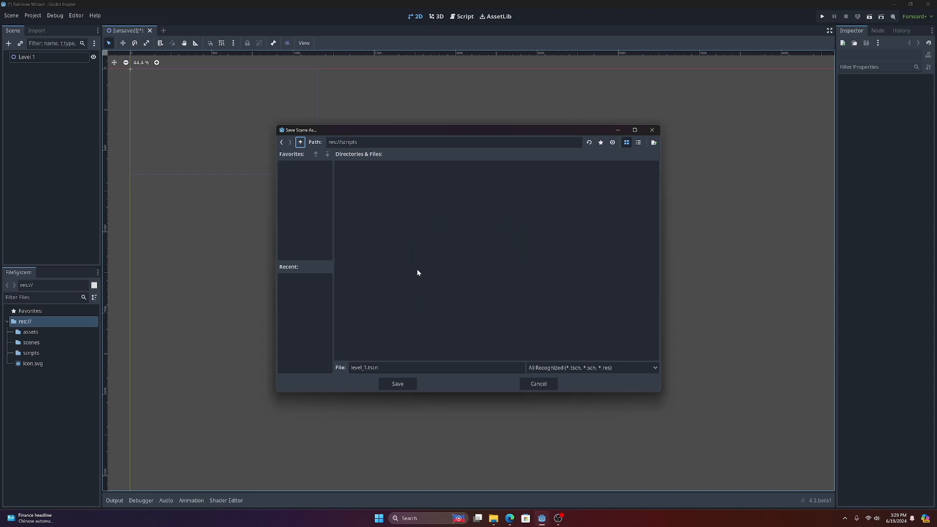
# Step: Save the scene as level_1.tscn inside the scenes folder
pyautogui.click(300, 142)
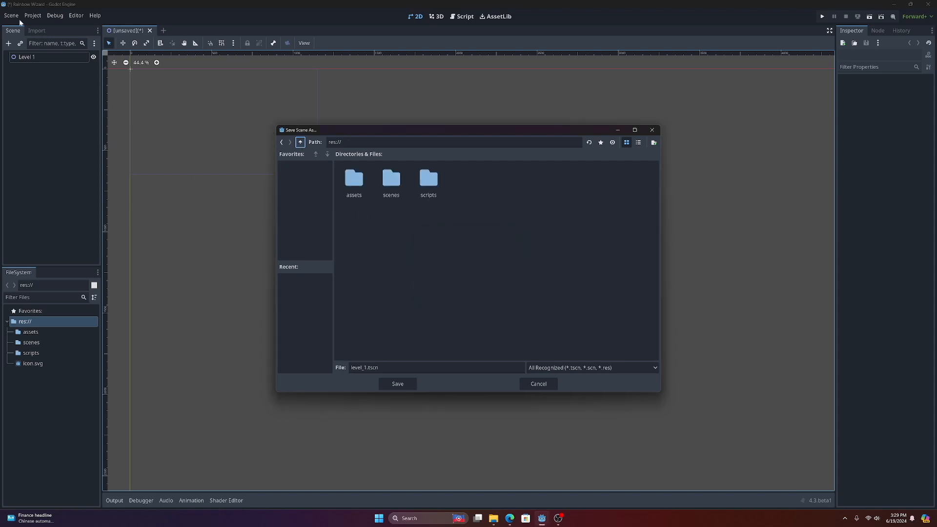
pyautogui.doubleClick(392, 179)
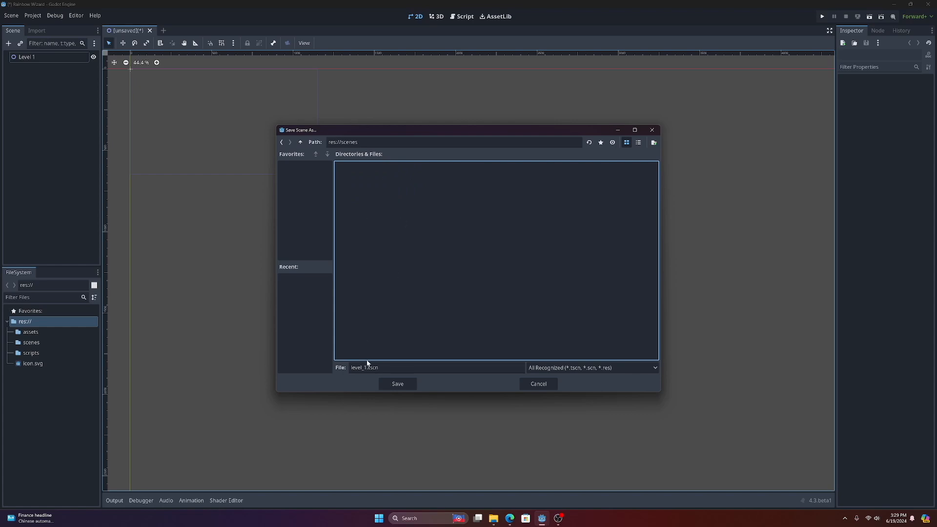
pyautogui.click(399, 383)
pyautogui.moveTo(215, 148); pyautogui.dragTo(521, 333, button='middle')
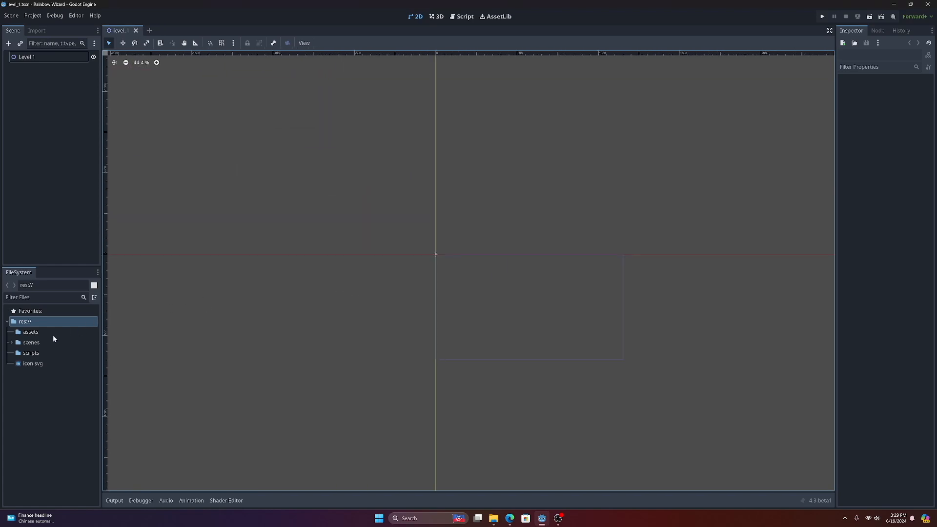
# Step: Import the MossyCavern folder from the Platformer Assets folder in File Explorer into the project's assets folder
pyautogui.click(35, 334)
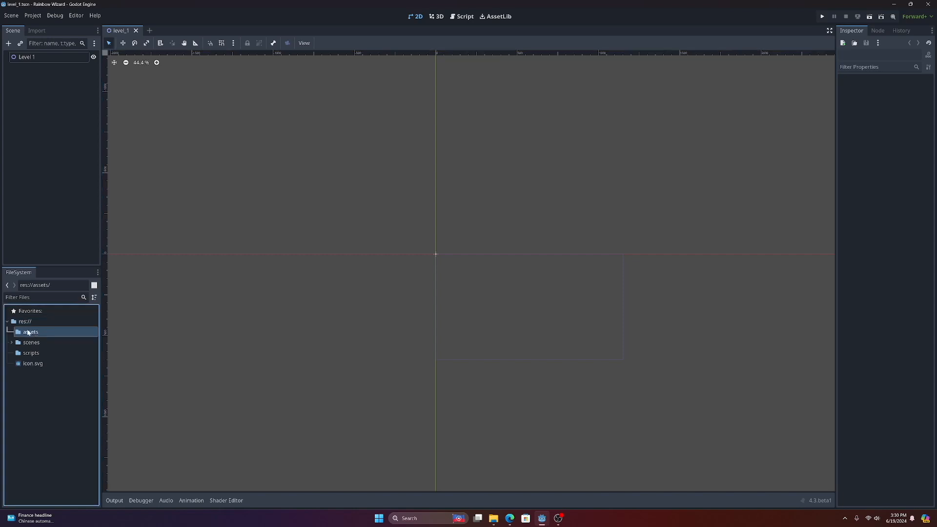
pyautogui.moveTo(493, 517)
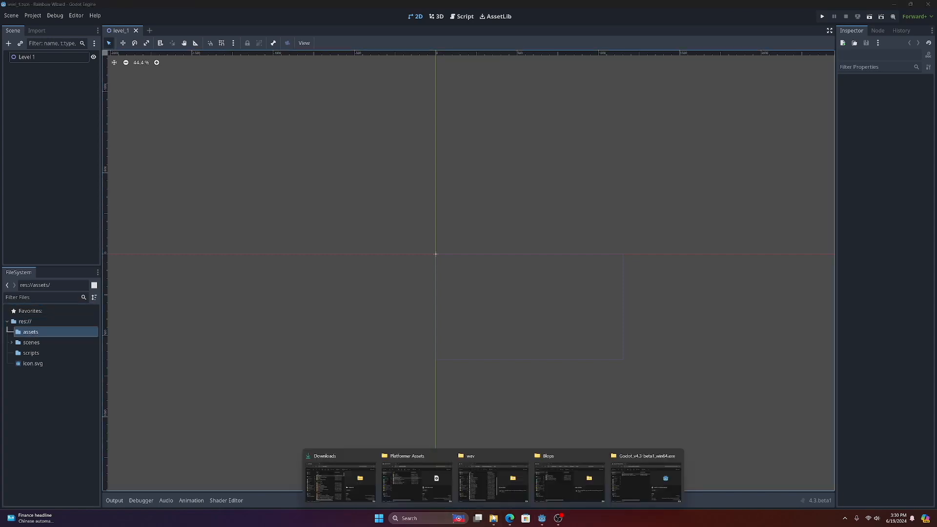
pyautogui.click(416, 485)
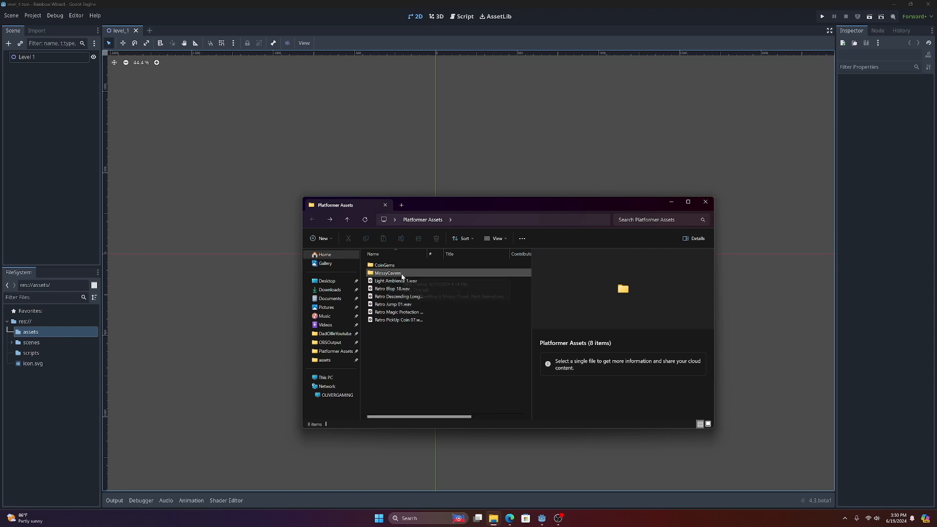
pyautogui.moveTo(403, 277)
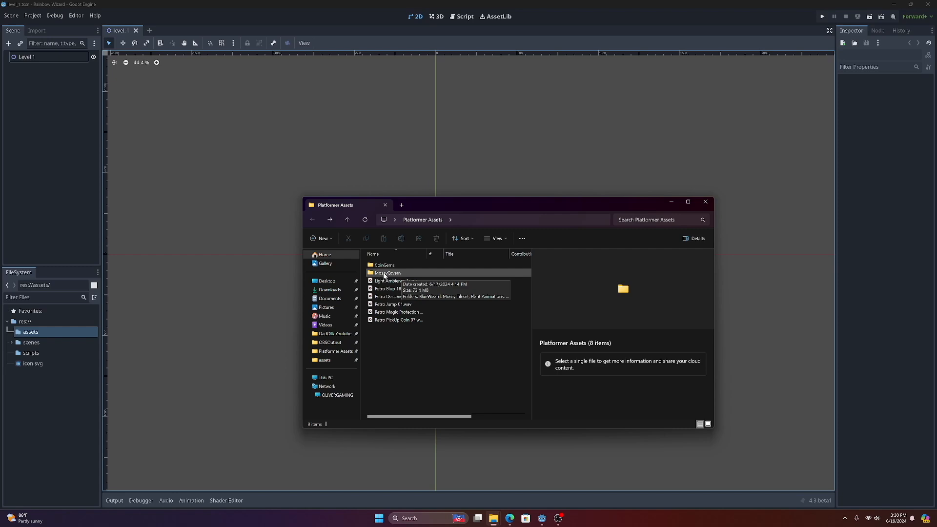
pyautogui.moveTo(388, 274); pyautogui.dragTo(36, 335)
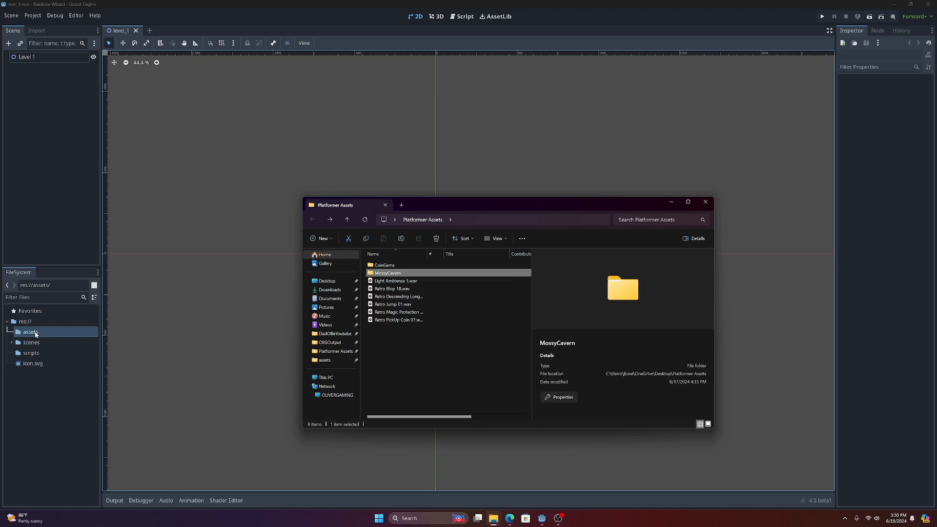
# Step: Expand the imported MossyCavern folder and examine the contents of its BlueWizard and Mossy Tileset subfolders
pyautogui.click(36, 334)
pyautogui.click(12, 333)
pyautogui.click(16, 343)
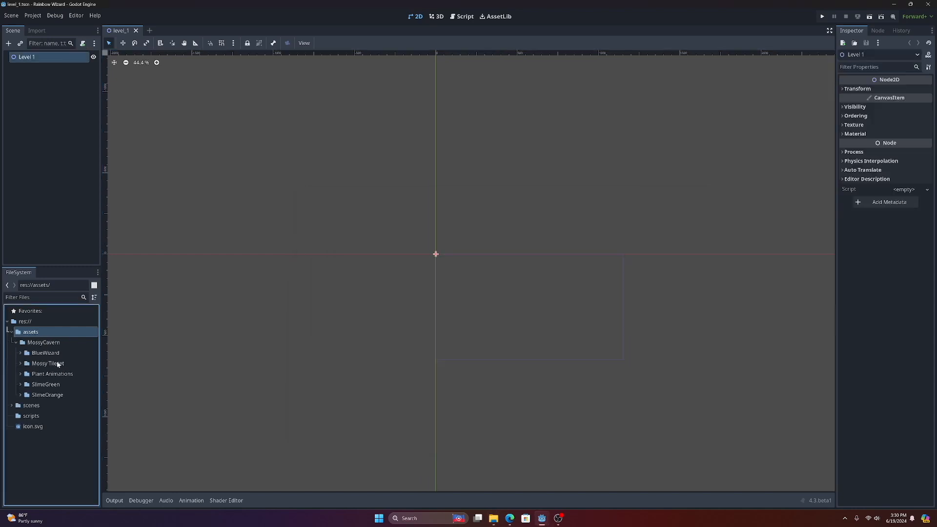
pyautogui.click(21, 354)
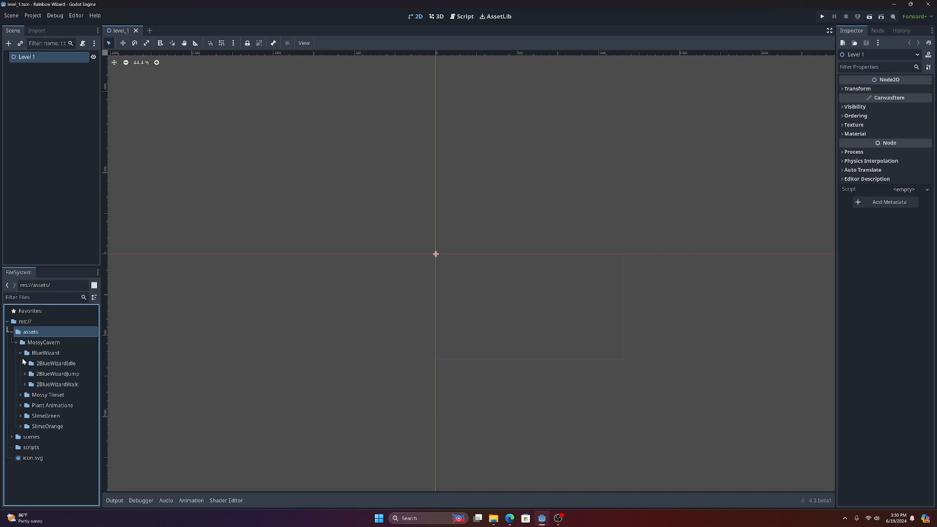
pyautogui.click(21, 353)
pyautogui.click(21, 364)
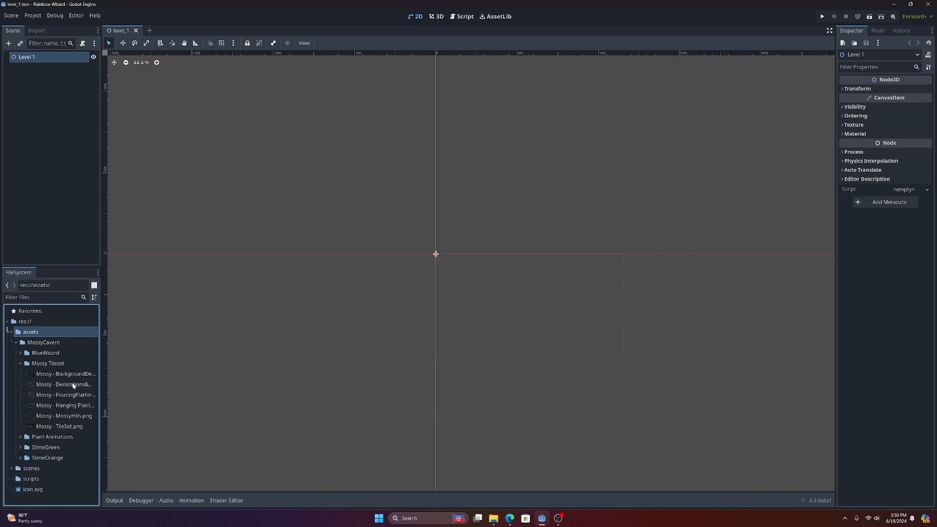
pyautogui.click(49, 364)
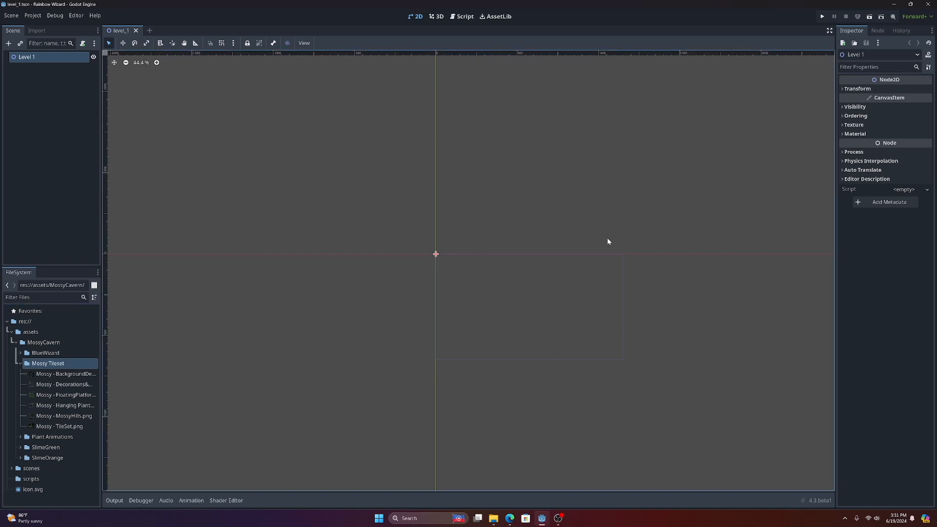
# Step: Add a plain Node as a child of Level 1 and rename it "Tilemaps"
pyautogui.rightClick(53, 58)
pyautogui.click(63, 64)
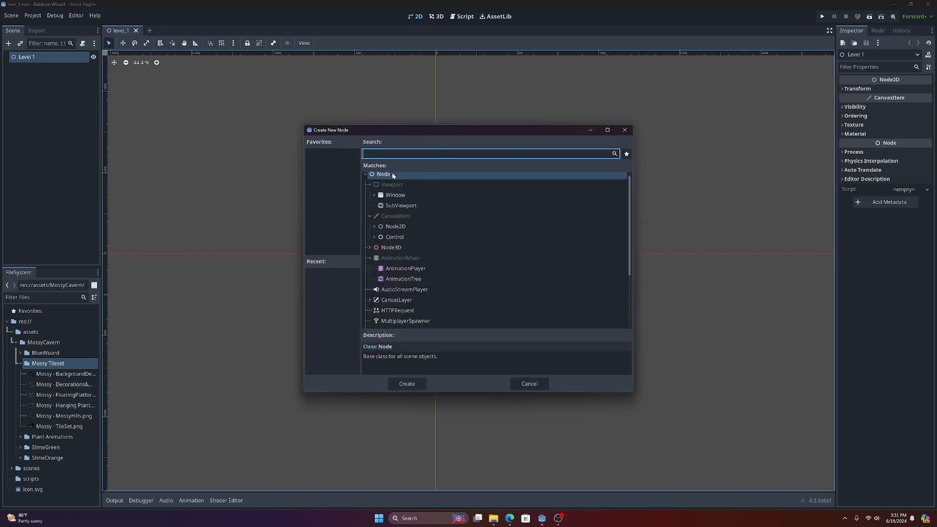
pyautogui.doubleClick(393, 174)
pyautogui.doubleClick(28, 68)
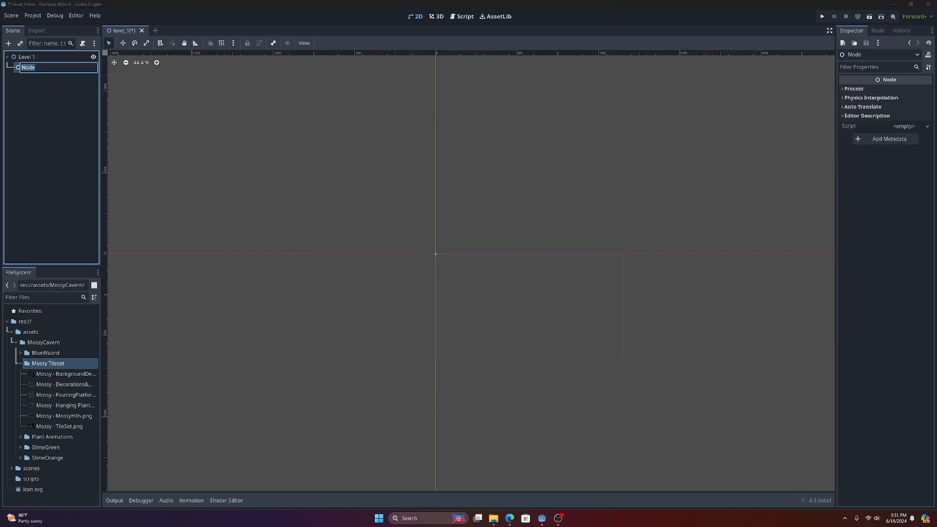
pyautogui.write('Tilemaps')
pyautogui.press('Return')
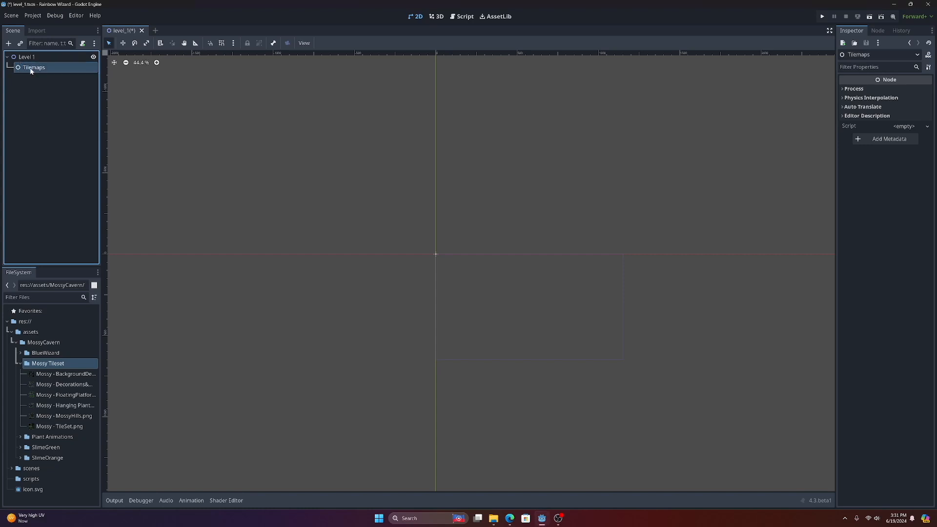
pyautogui.click(56, 143)
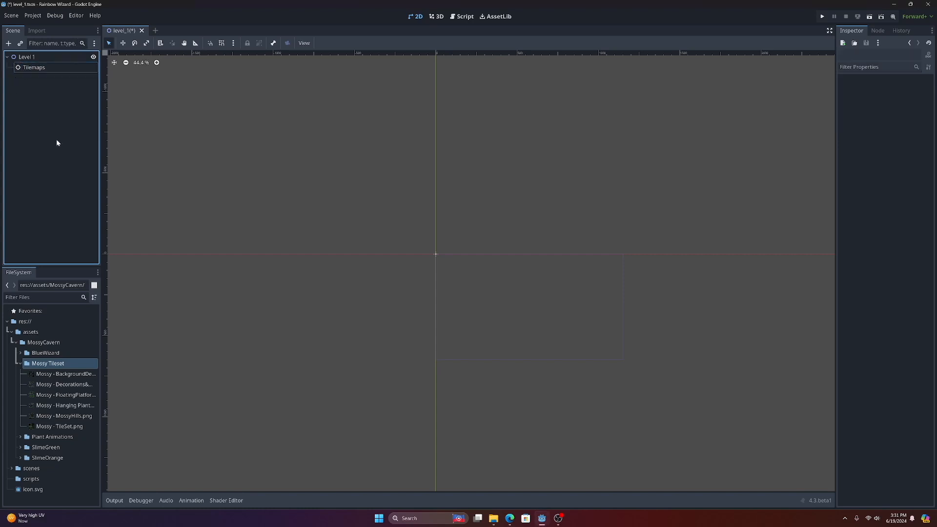
# Step: Add a TileMapLayer as a child of the Tilemaps node and rename it "Ground"
pyautogui.click(39, 72)
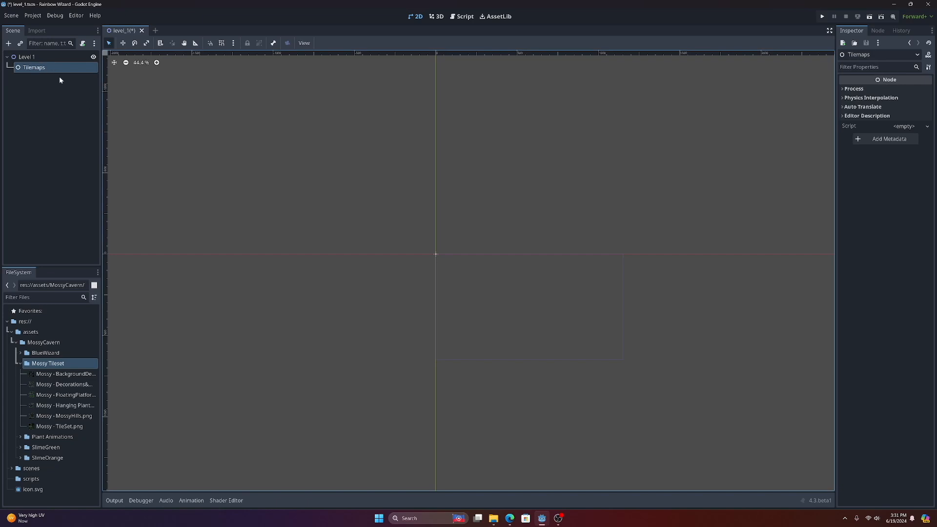
pyautogui.rightClick(45, 69)
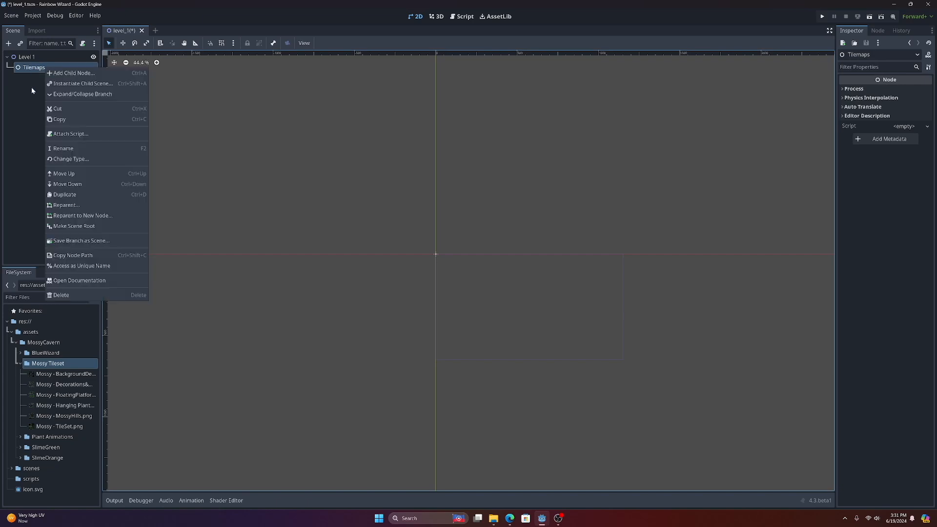
pyautogui.click(68, 73)
pyautogui.write('tile')
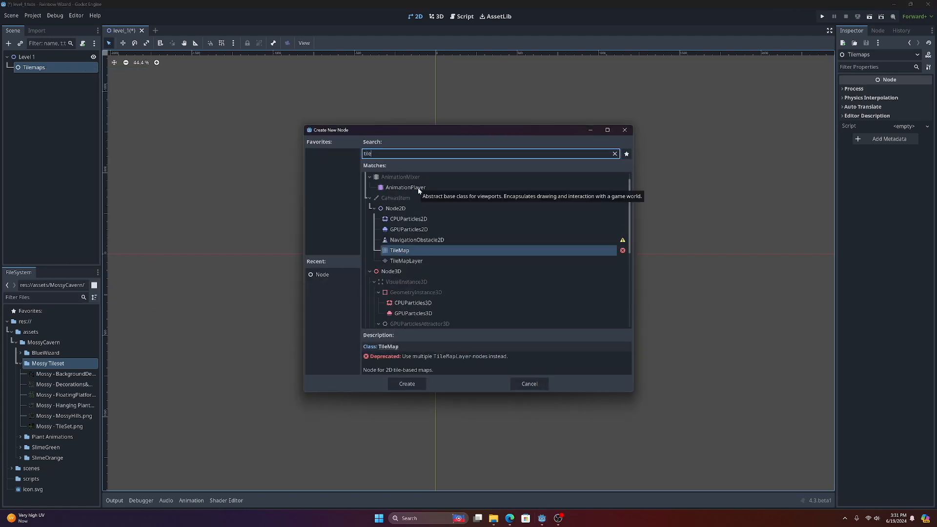
pyautogui.doubleClick(406, 261)
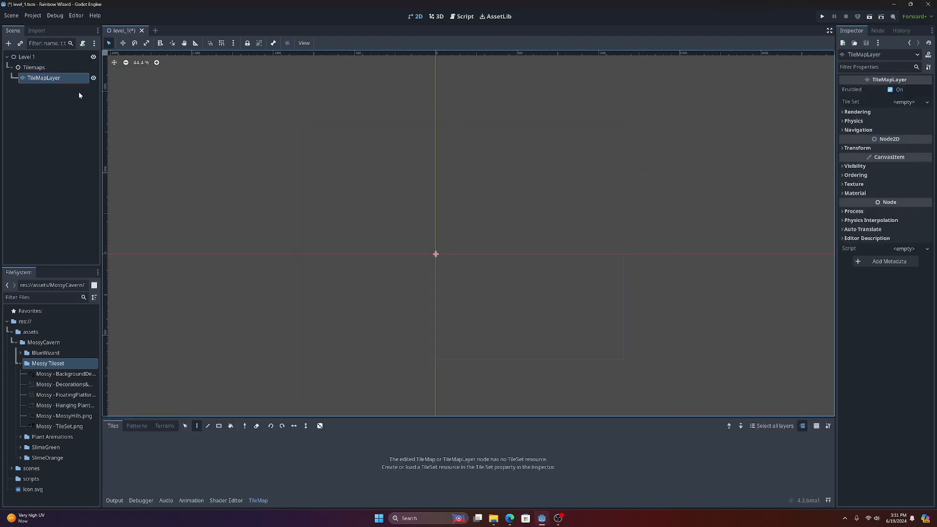
pyautogui.doubleClick(50, 79)
pyautogui.write('Ground')
pyautogui.press('Return')
# Step: Assign a new TileSet to the Ground layer and expand the TileSet's properties
pyautogui.scroll(-1, 331, 122)
pyautogui.scroll(1, 332, 122)
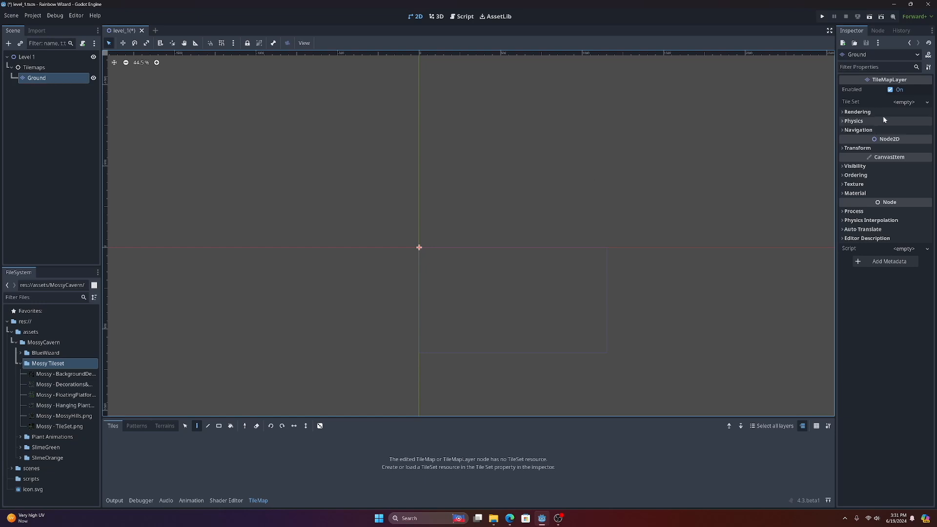
pyautogui.click(928, 104)
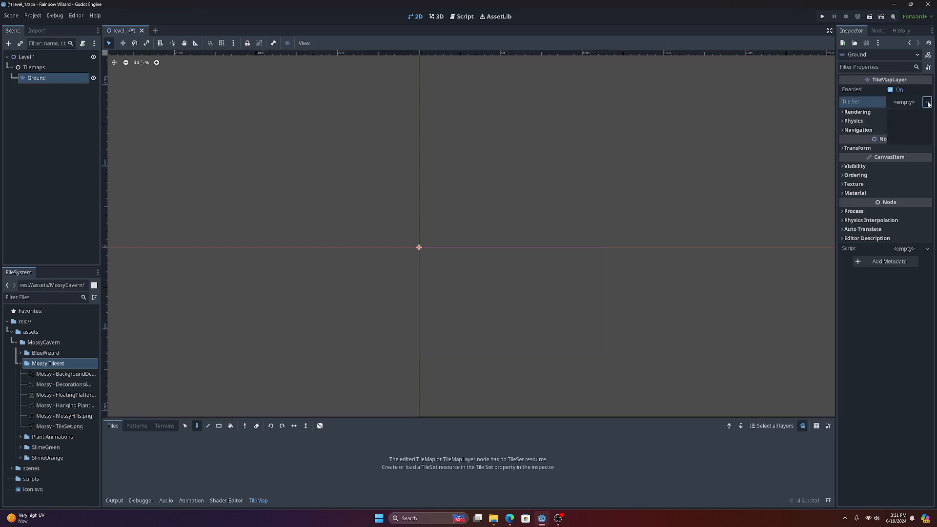
pyautogui.click(907, 112)
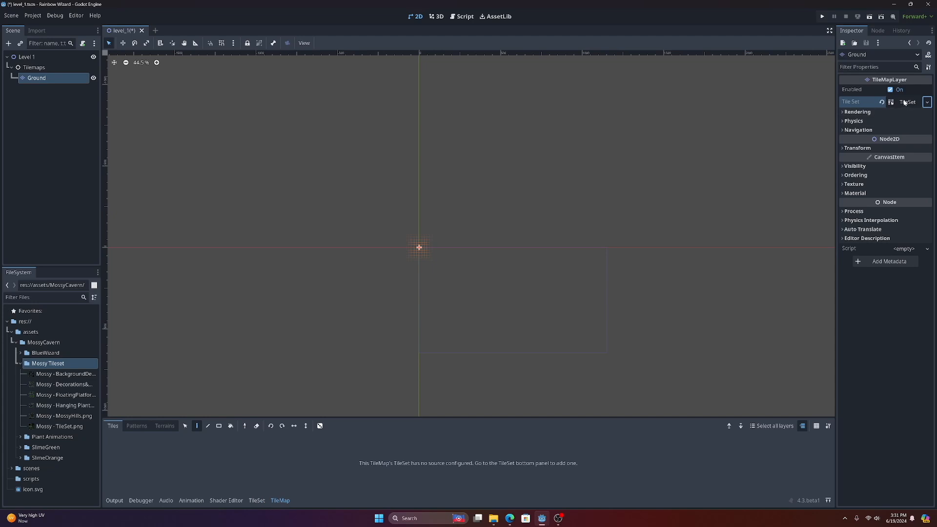
pyautogui.click(904, 105)
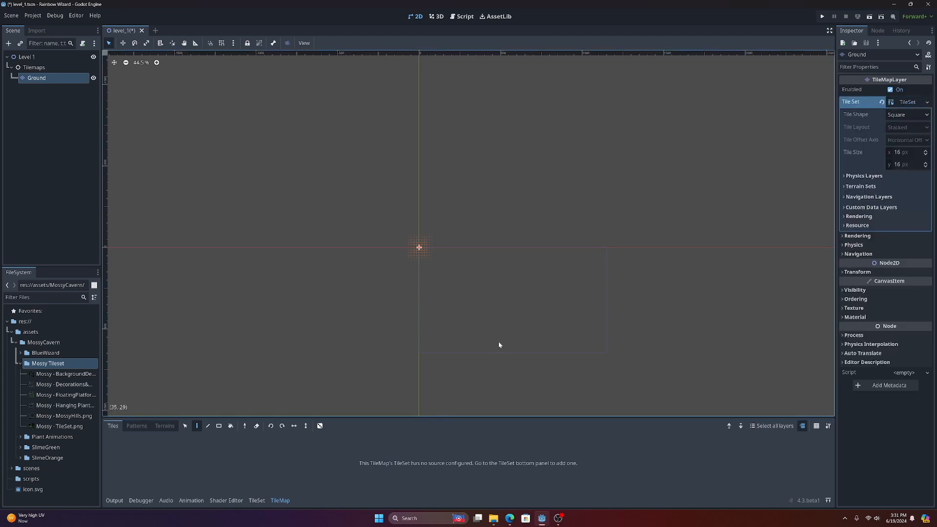
pyautogui.moveTo(428, 417); pyautogui.dragTo(427, 330)
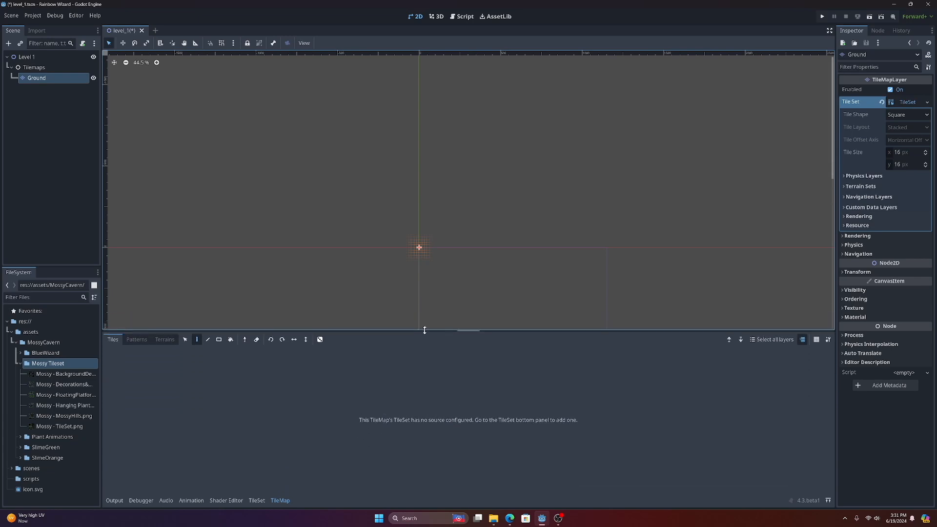
# Step: Set the Ground TileSet's tile size to 512 by 512 px
pyautogui.click(901, 152)
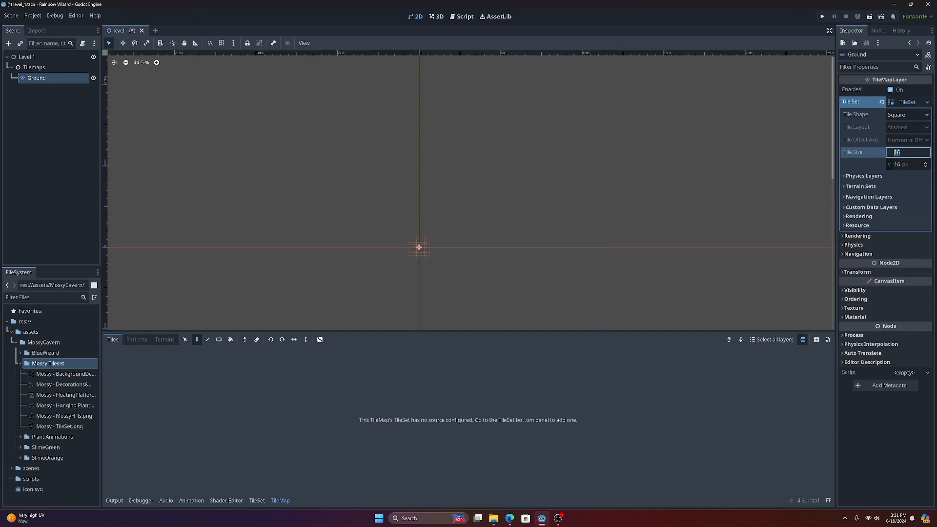
pyautogui.write('5')
pyautogui.press('Tab')
pyautogui.write('51')
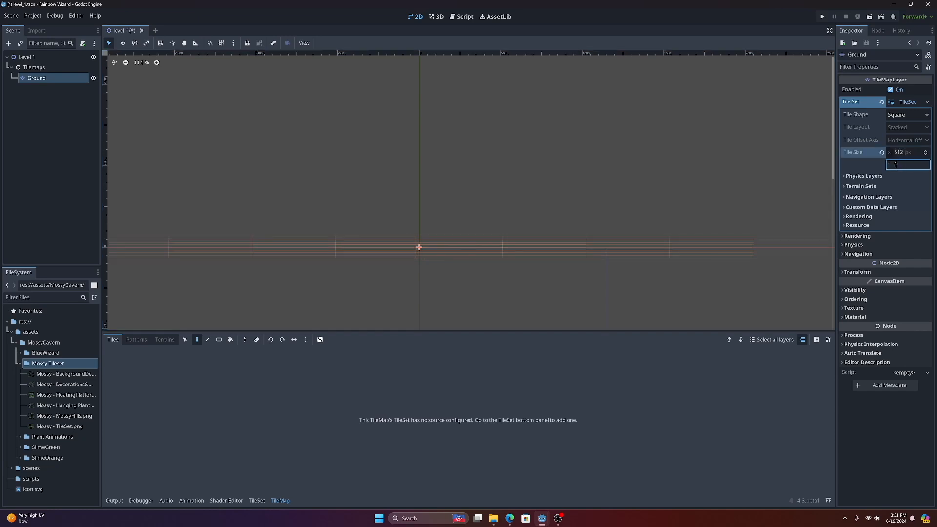
pyautogui.write('2')
pyautogui.press('Return')
pyautogui.scroll(-4, 464, 201)
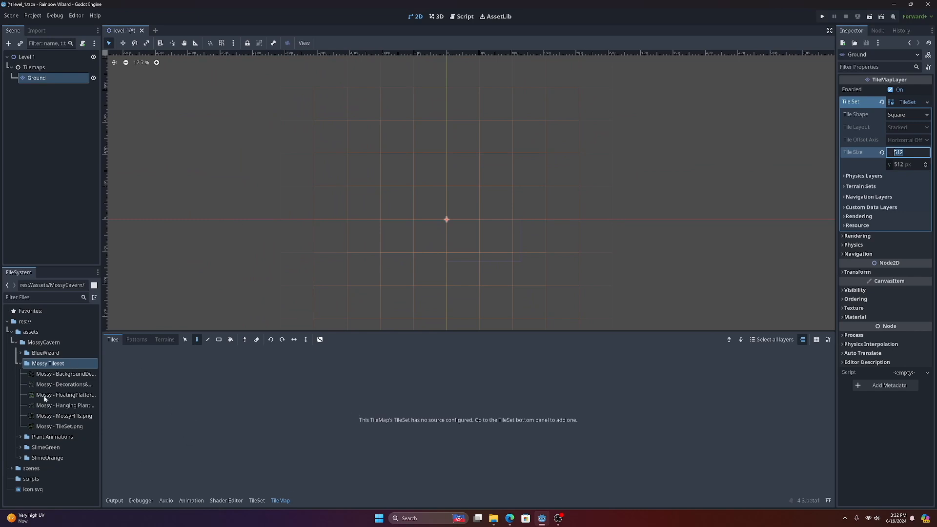
# Step: Add Mossy - TileSet.png to the TileSet as an atlas and let its tiles be created automatically
pyautogui.click(279, 501)
pyautogui.click(279, 501)
pyautogui.click(257, 501)
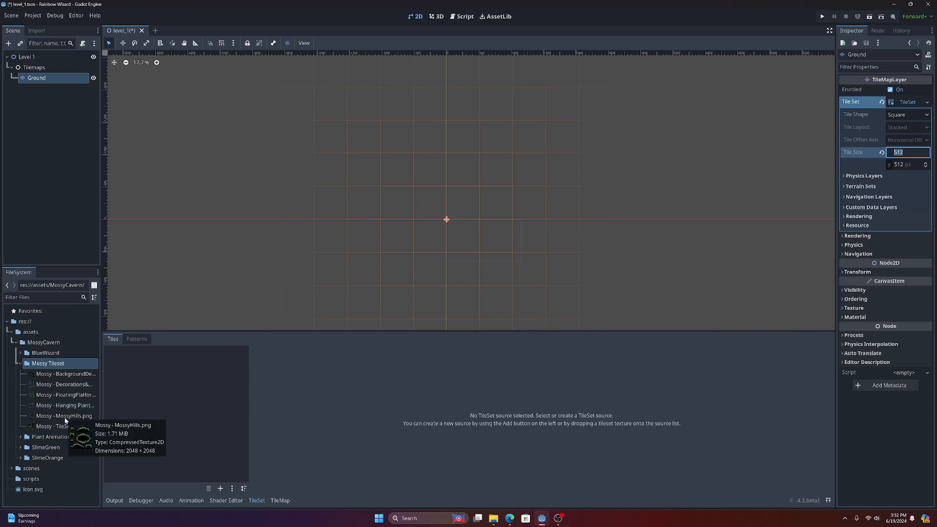
pyautogui.moveTo(61, 427); pyautogui.dragTo(180, 395)
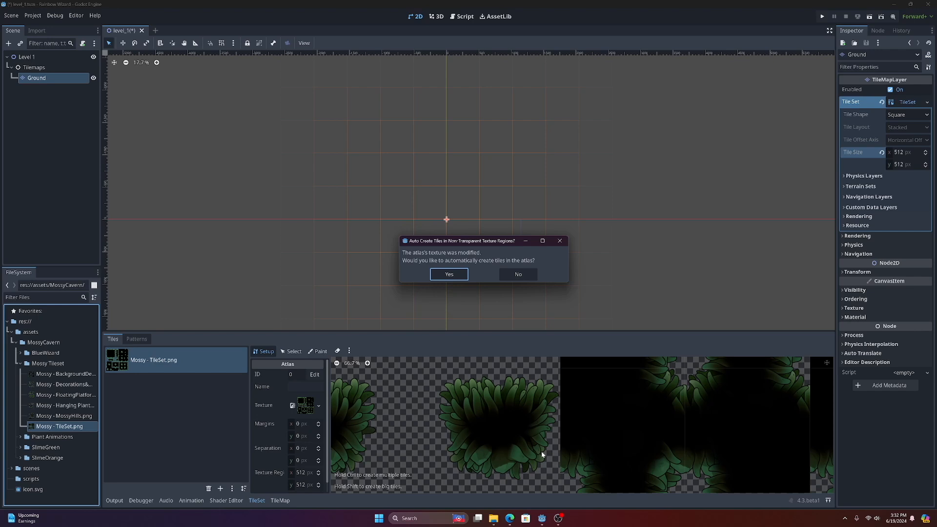
pyautogui.click(449, 275)
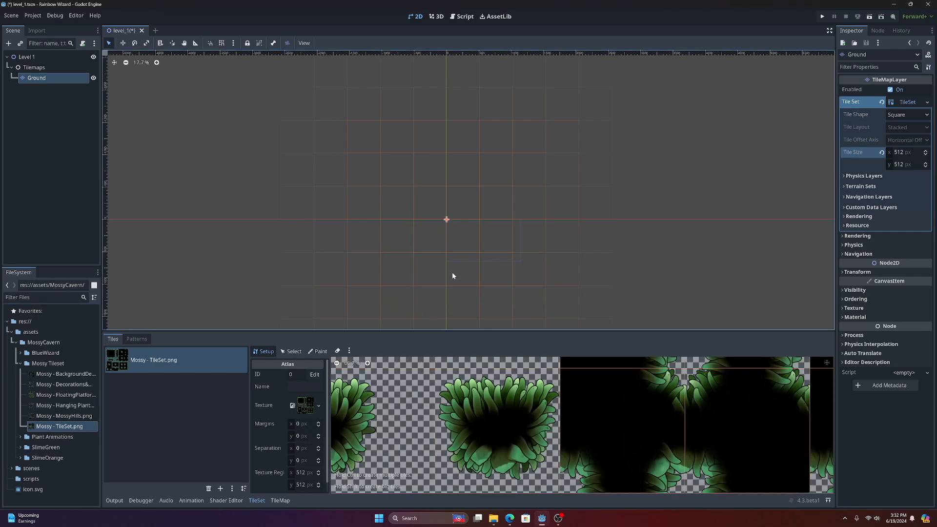
pyautogui.scroll(-4, 504, 408)
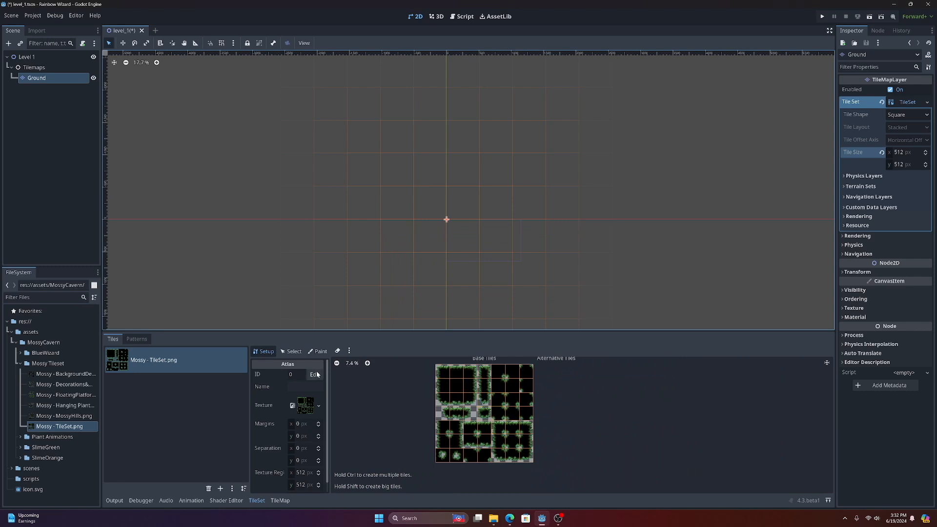
# Step: Paint the grassy top row of the main ground platform, 17 tiles wide, with left corner, middle and right corner tiles
pyautogui.click(282, 501)
pyautogui.click(257, 502)
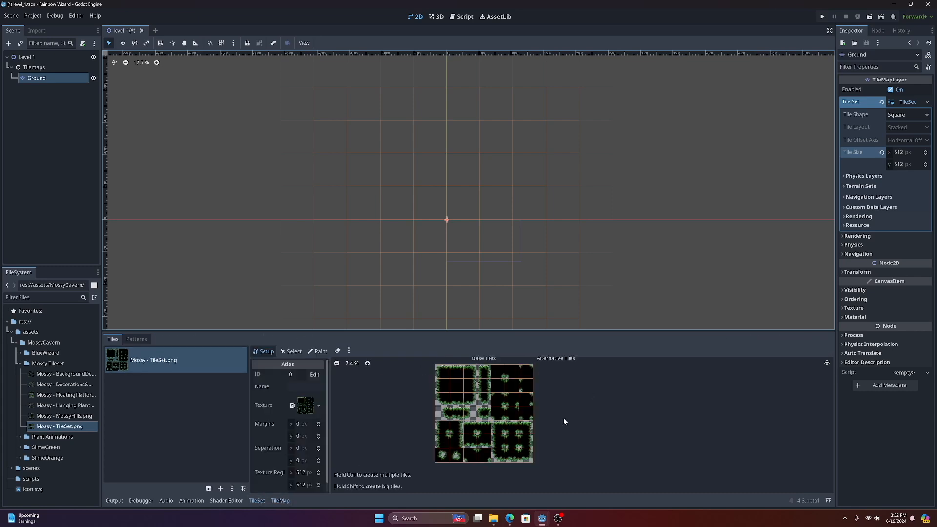
pyautogui.click(282, 501)
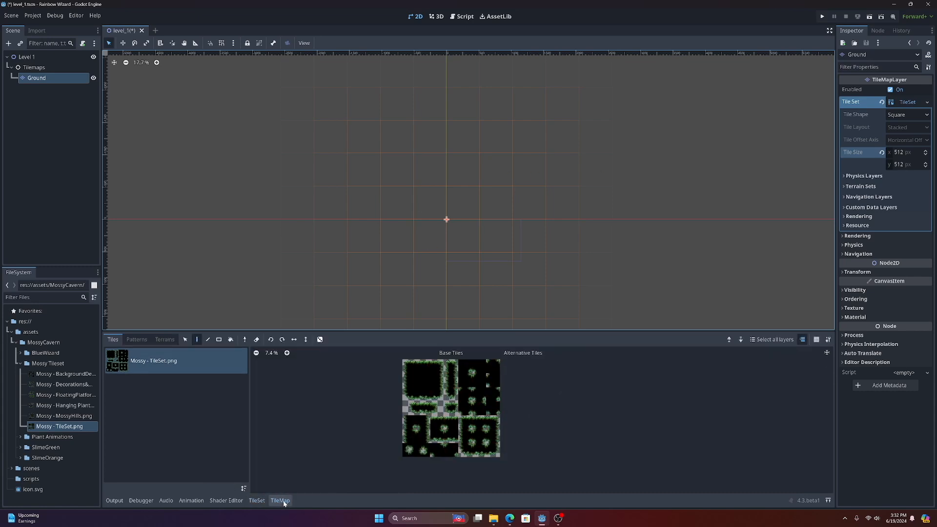
pyautogui.click(196, 340)
pyautogui.click(405, 369)
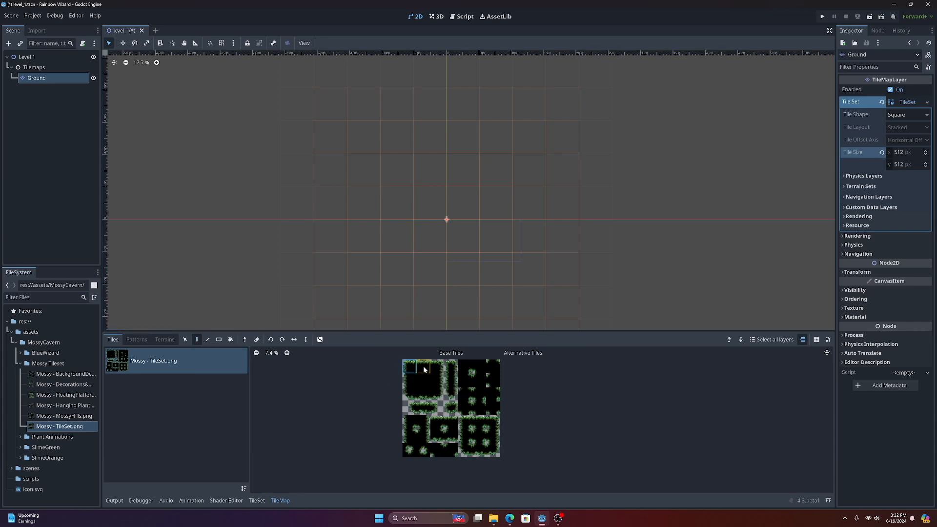
pyautogui.click(261, 212)
pyautogui.click(166, 236)
pyautogui.click(423, 367)
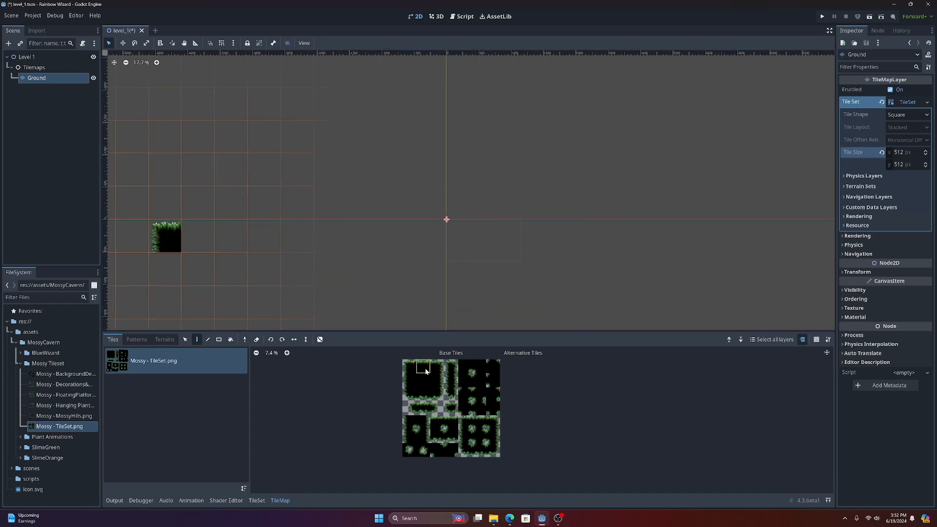
pyautogui.click(197, 233)
pyautogui.moveTo(219, 238); pyautogui.dragTo(648, 236)
pyautogui.click(437, 367)
pyautogui.click(694, 238)
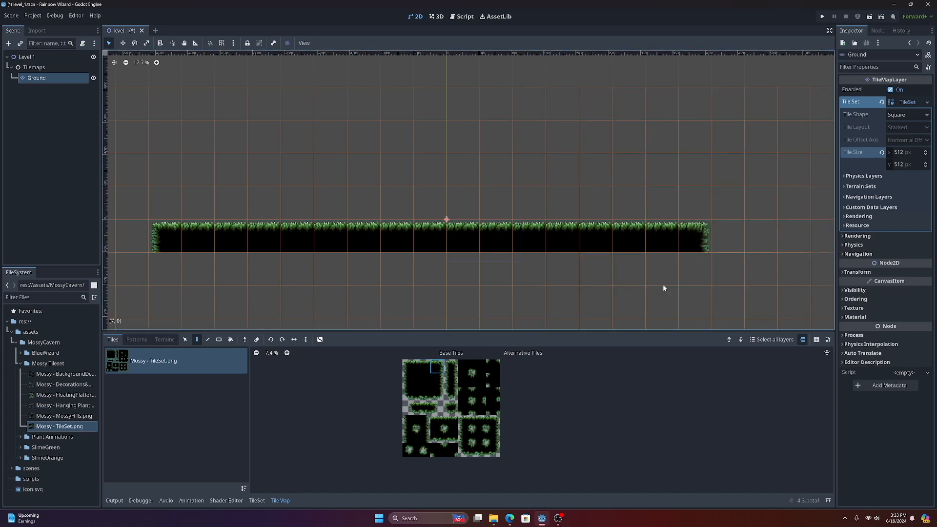
# Step: Complete the main platform with left and right edge tiles in its middle row and a mossy bottom row with corners
pyautogui.click(409, 381)
pyautogui.click(172, 274)
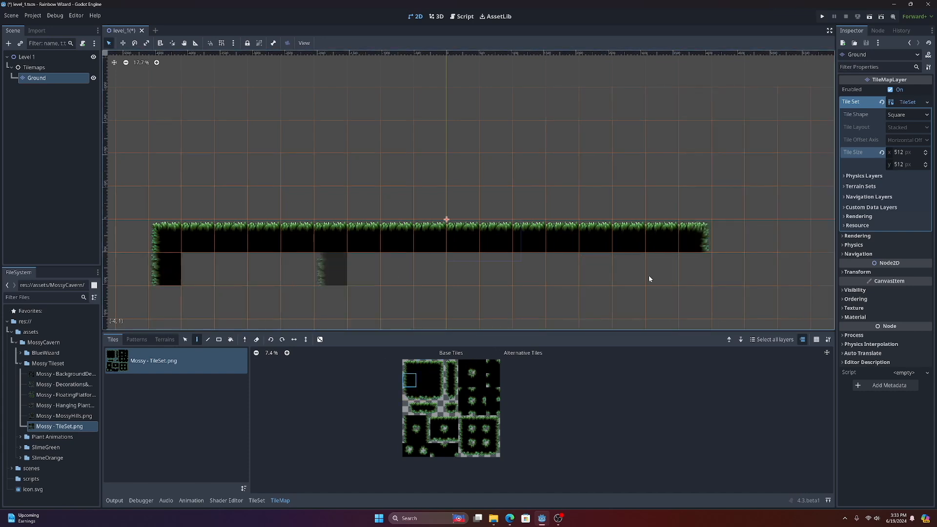
pyautogui.click(436, 380)
pyautogui.click(703, 266)
pyautogui.click(409, 393)
pyautogui.click(169, 301)
pyautogui.click(424, 393)
pyautogui.moveTo(197, 302)
pyautogui.mouseDown()
pyautogui.moveTo(529, 312)
pyautogui.moveTo(664, 305)
pyautogui.mouseUp()
pyautogui.click(437, 393)
pyautogui.click(694, 301)
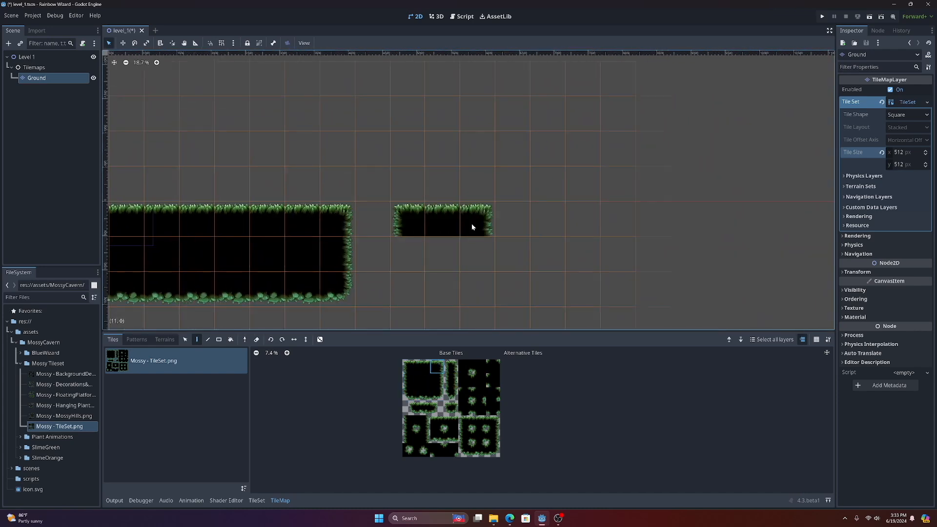
# Step: Place three separate platforms of 3 by 3 tiles with gaps between them, east of the main platform
pyautogui.click(442, 254)
pyautogui.click(583, 253)
pyautogui.click(722, 254)
pyautogui.moveTo(721, 254); pyautogui.dragTo(310, 241, button='middle')
# Step: Paint the top row of another long platform, about 10 tiles wide with both corners, beyond the three small platforms
pyautogui.click(409, 367)
pyautogui.click(418, 206)
pyautogui.click(423, 367)
pyautogui.moveTo(452, 206); pyautogui.dragTo(698, 206)
pyautogui.click(437, 366)
pyautogui.click(733, 206)
pyautogui.click(409, 380)
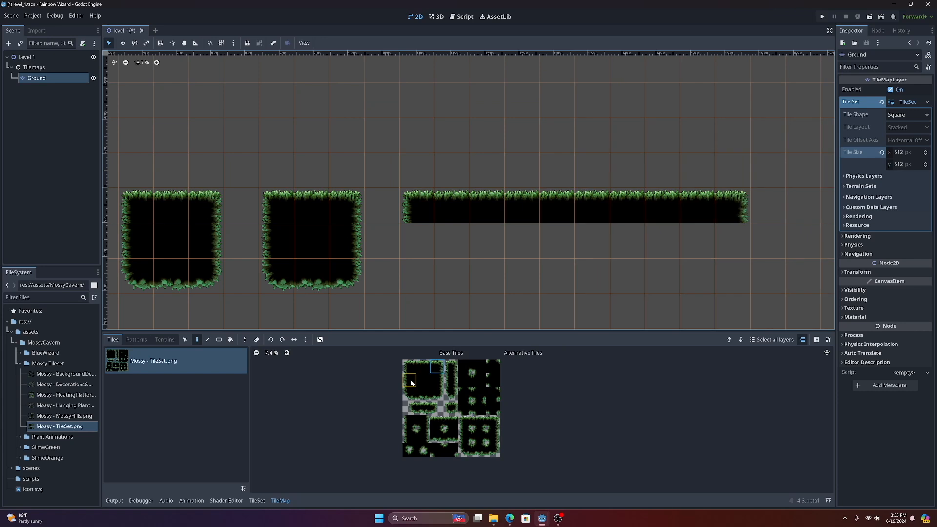
pyautogui.moveTo(313, 218); pyautogui.dragTo(494, 246, button='middle')
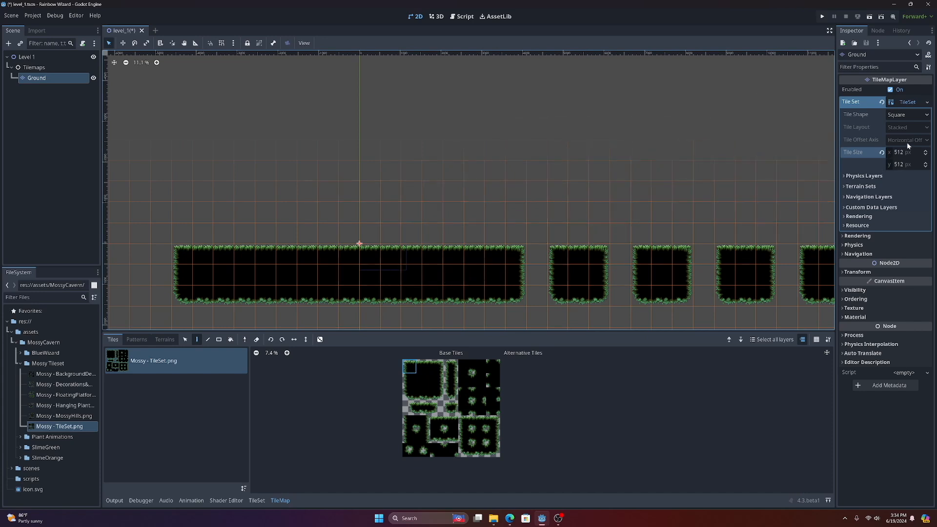
# Step: Add a physics layer to the Ground layer's TileSet
pyautogui.click(903, 104)
pyautogui.click(909, 105)
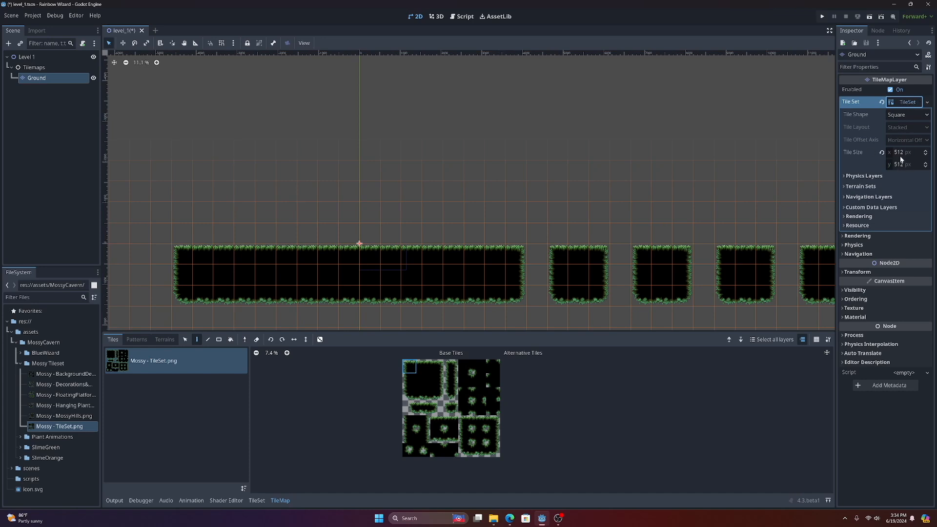
pyautogui.click(871, 176)
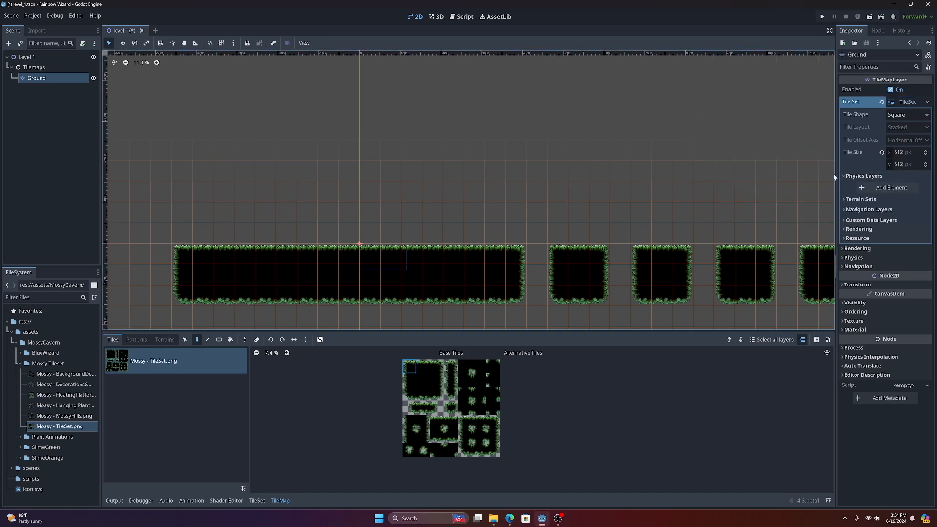
pyautogui.click(888, 189)
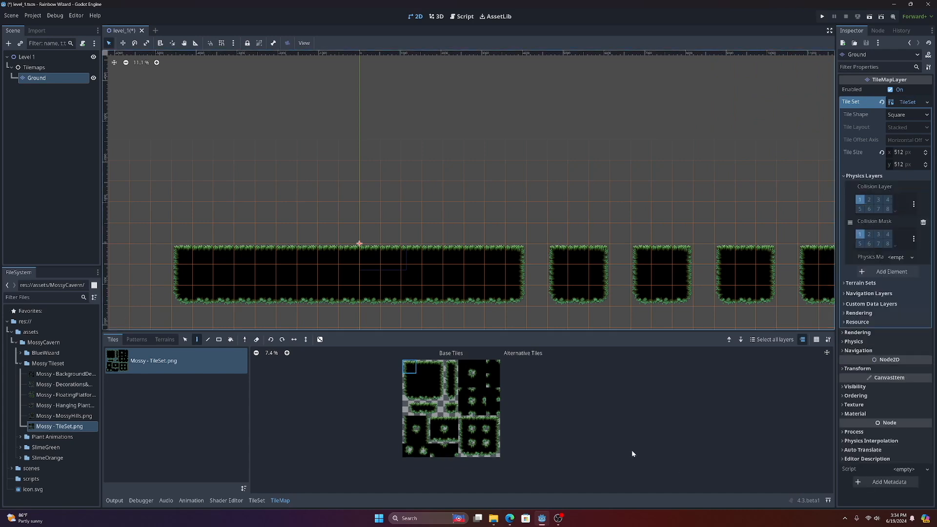
# Step: Paint full-square Physics Layer 0 collision onto the 3 by 3 block of ground tiles in the Mossy - TileSet.png atlas
pyautogui.click(258, 500)
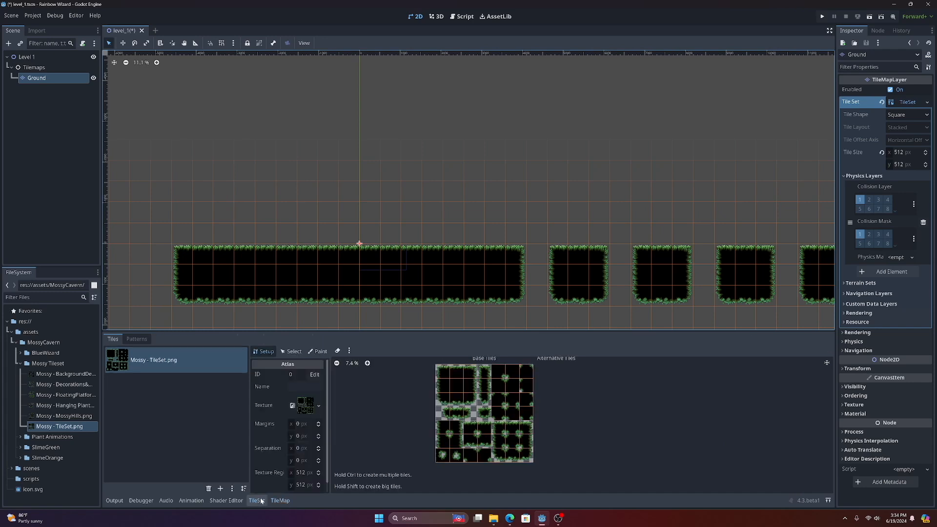
pyautogui.click(319, 351)
pyautogui.click(312, 376)
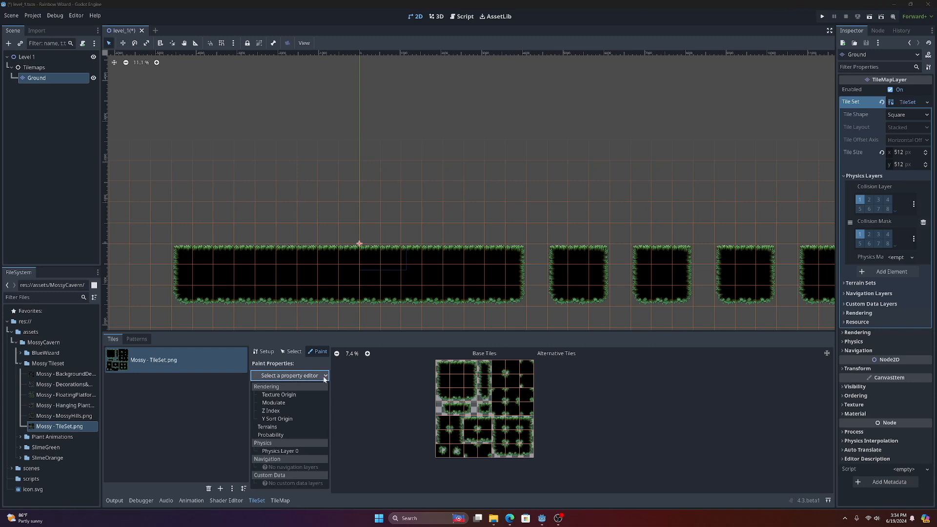
pyautogui.click(292, 451)
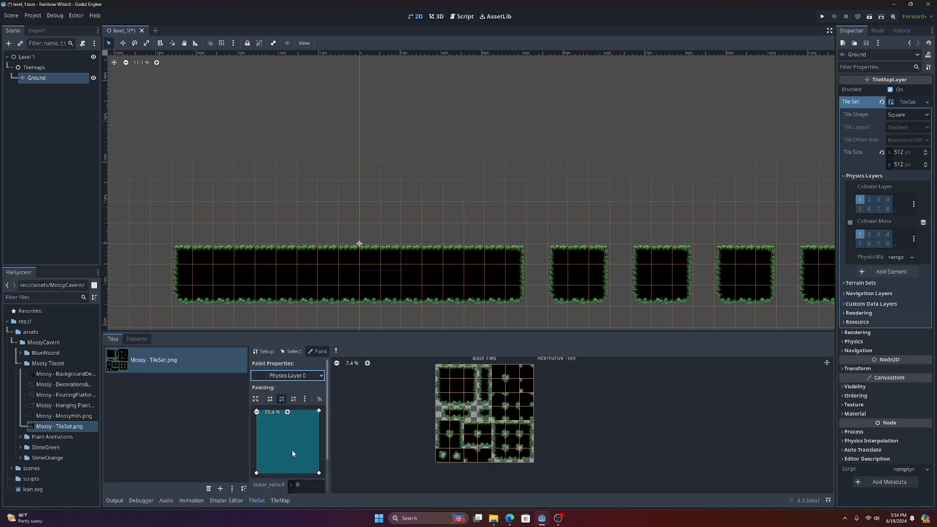
pyautogui.scroll(4, 412, 395)
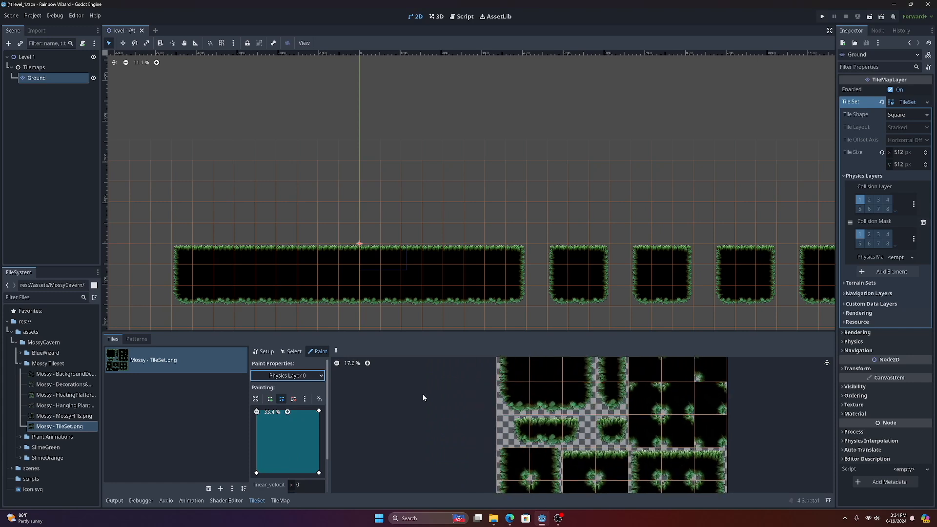
pyautogui.moveTo(450, 409); pyautogui.dragTo(359, 459, button='middle')
pyautogui.scroll(1, 360, 459)
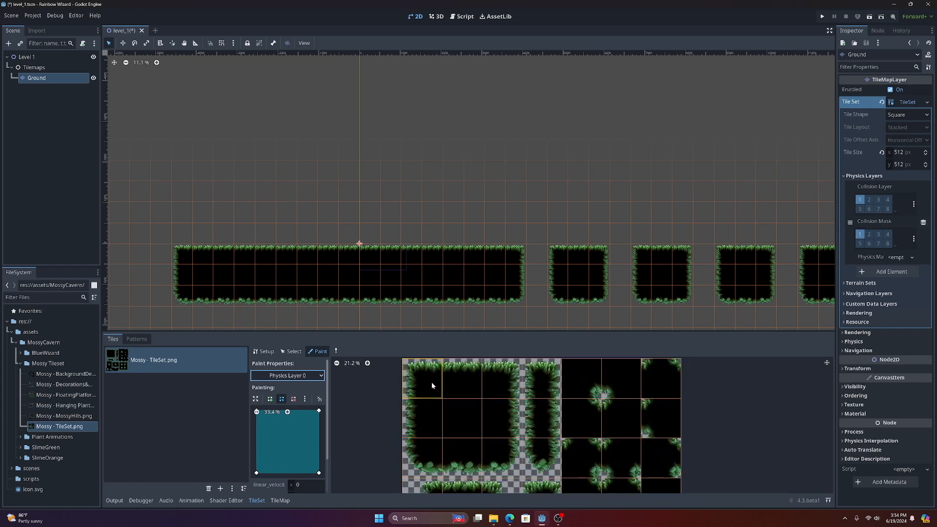
pyautogui.moveTo(432, 382)
pyautogui.mouseDown()
pyautogui.moveTo(490, 379)
pyautogui.moveTo(491, 435)
pyautogui.moveTo(424, 453)
pyautogui.moveTo(443, 420)
pyautogui.moveTo(455, 422)
pyautogui.mouseUp()
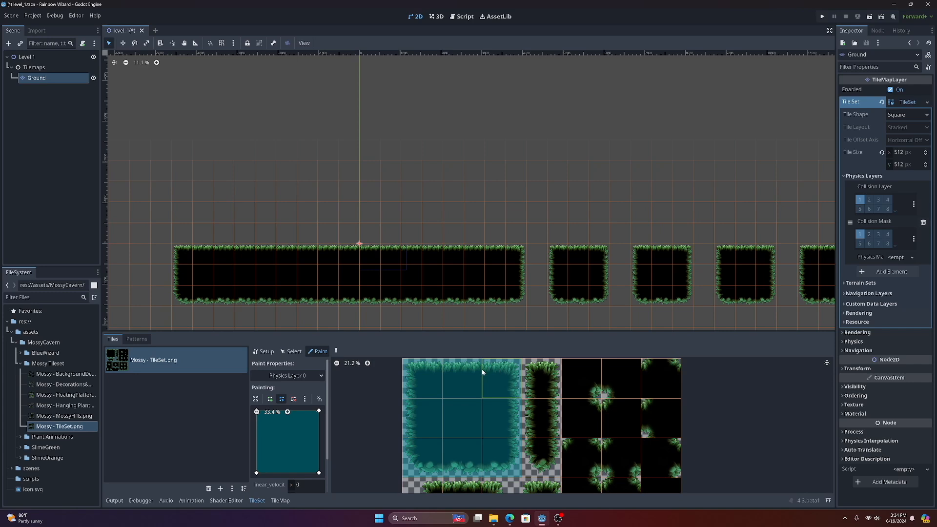
# Step: Lower the upper edge of the collision polygon below the grass tips and repaint it onto the block's three top-row tiles
pyautogui.click(318, 412)
pyautogui.moveTo(280, 422); pyautogui.dragTo(277, 445, button='middle')
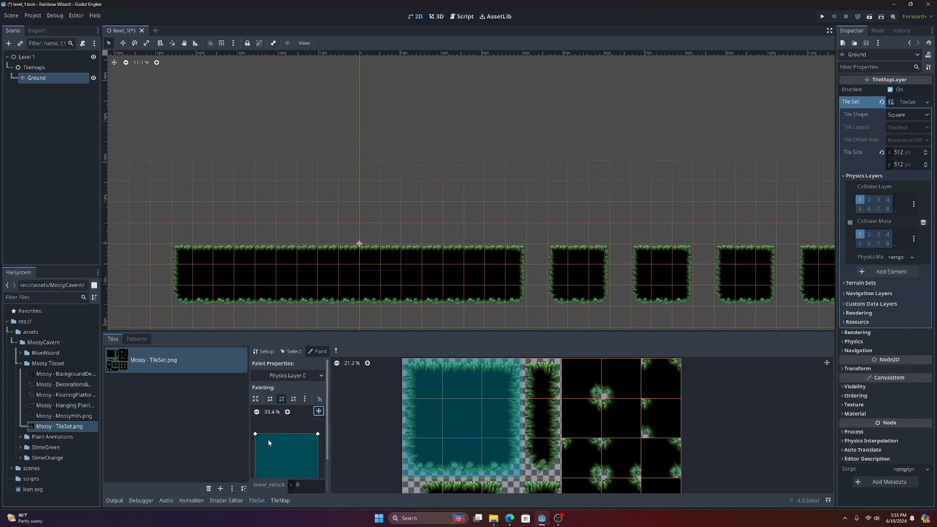
pyautogui.moveTo(257, 435); pyautogui.dragTo(256, 449)
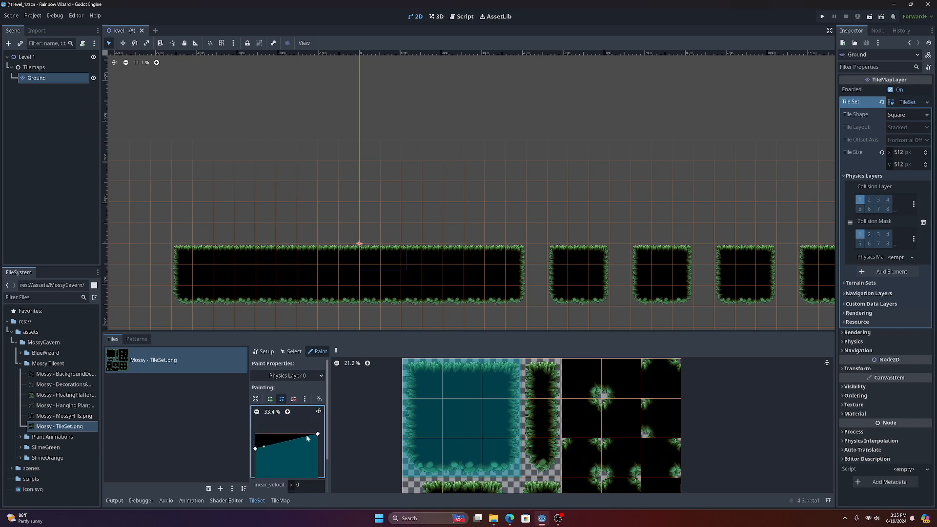
pyautogui.moveTo(319, 434); pyautogui.dragTo(317, 448)
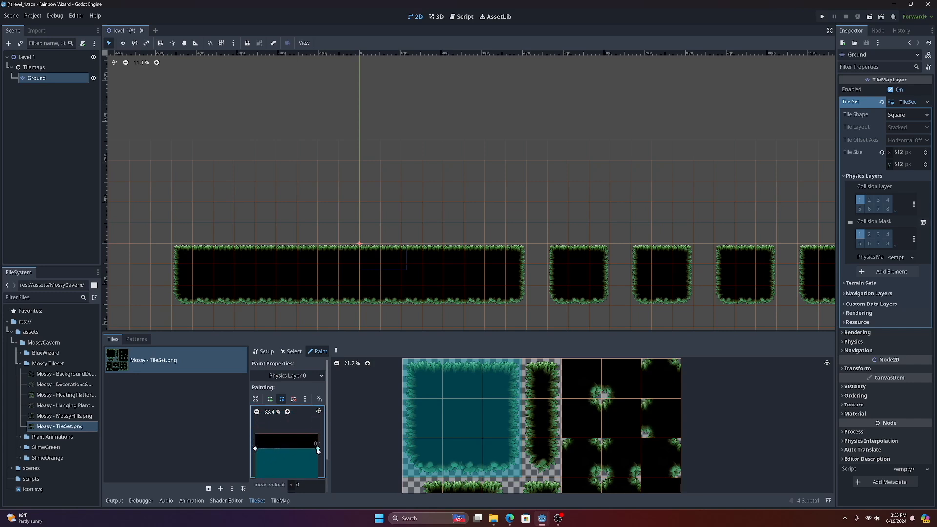
pyautogui.moveTo(291, 460); pyautogui.dragTo(294, 434, button='middle')
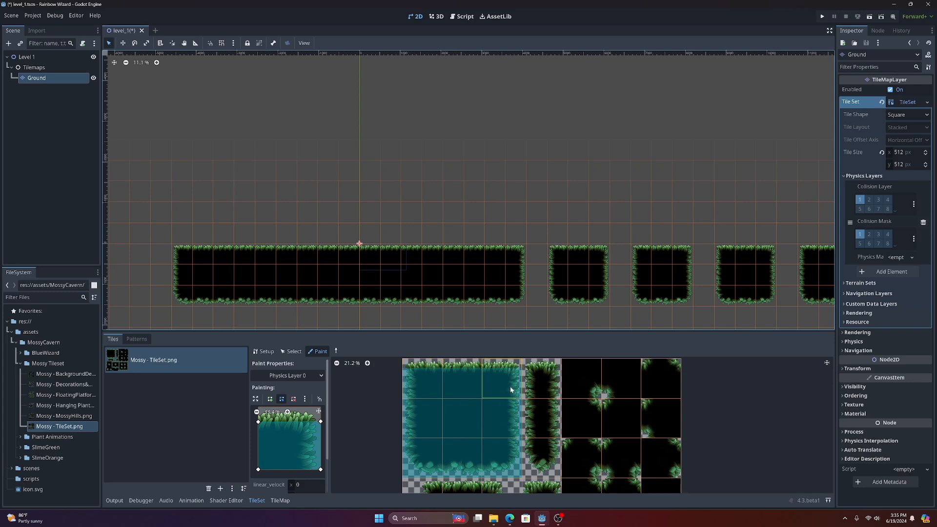
pyautogui.scroll(-3, 510, 386)
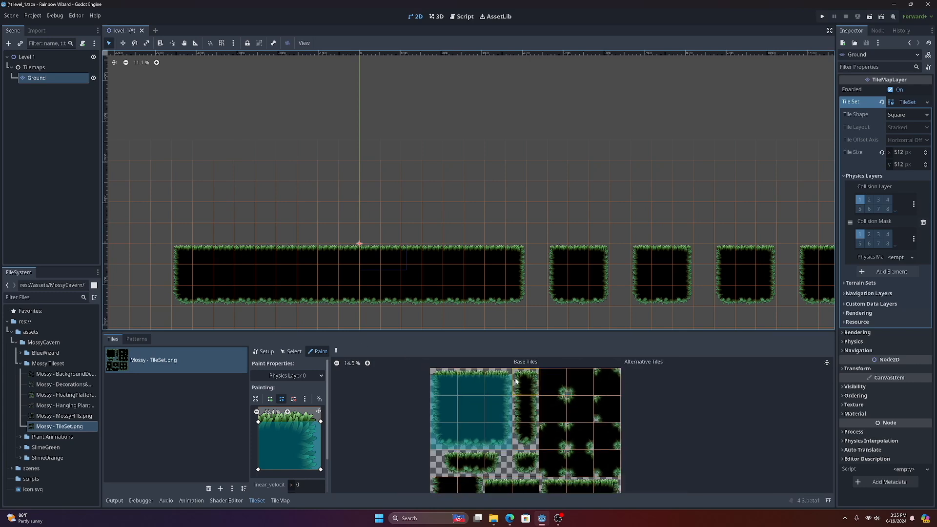
pyautogui.moveTo(443, 417); pyautogui.dragTo(427, 350, button='middle')
pyautogui.scroll(2, 459, 429)
pyautogui.moveTo(498, 416); pyautogui.dragTo(488, 363, button='middle')
pyautogui.scroll(1, 488, 363)
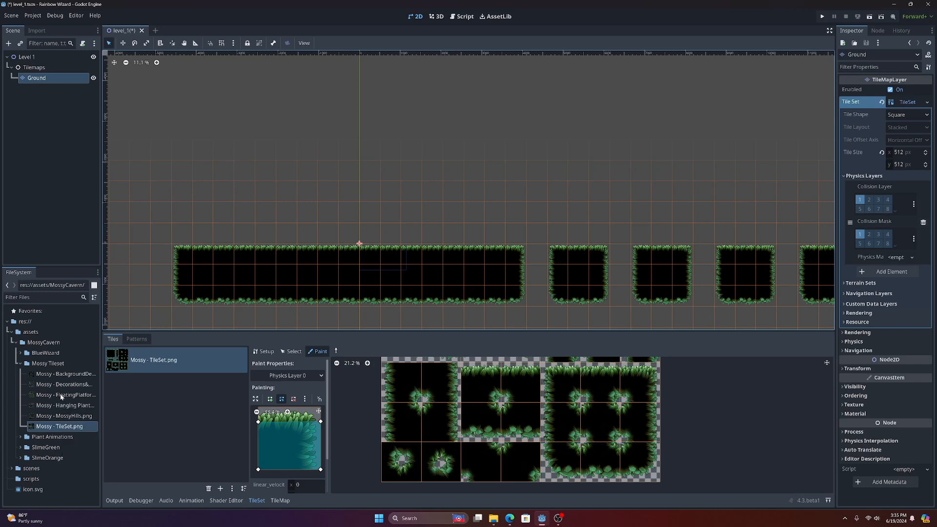
# Step: Add Mossy - BackgroundDecoration.png to the TileSet as a second atlas and let its tiles be created automatically
pyautogui.moveTo(63, 374); pyautogui.dragTo(162, 417)
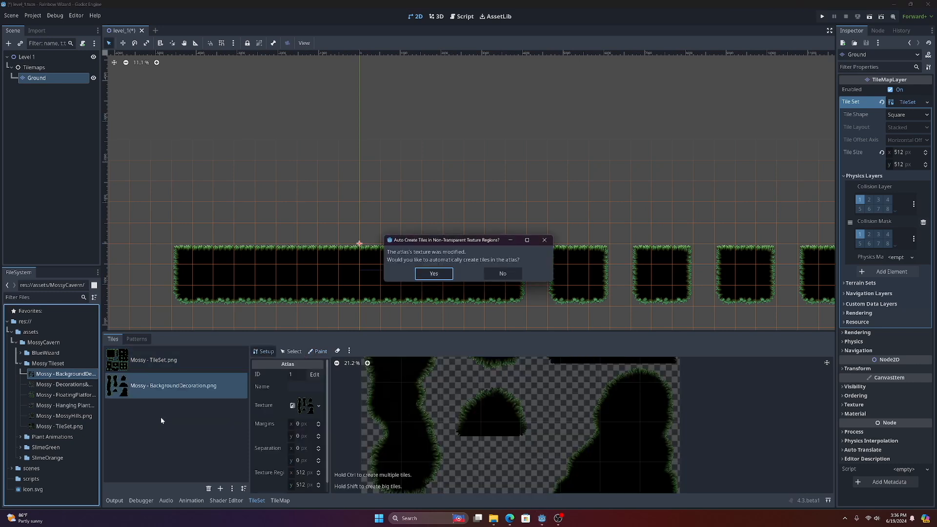
pyautogui.click(430, 272)
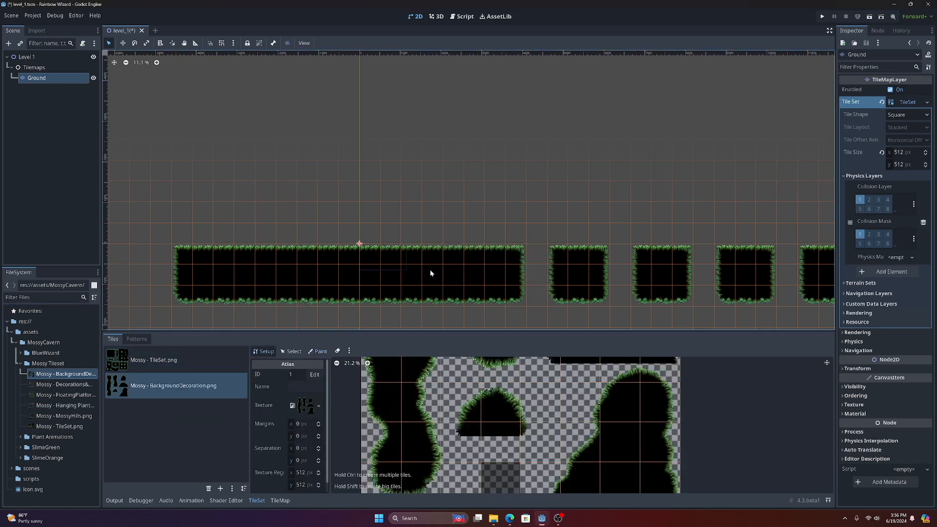
pyautogui.scroll(-2, 445, 418)
pyautogui.scroll(-1, 445, 418)
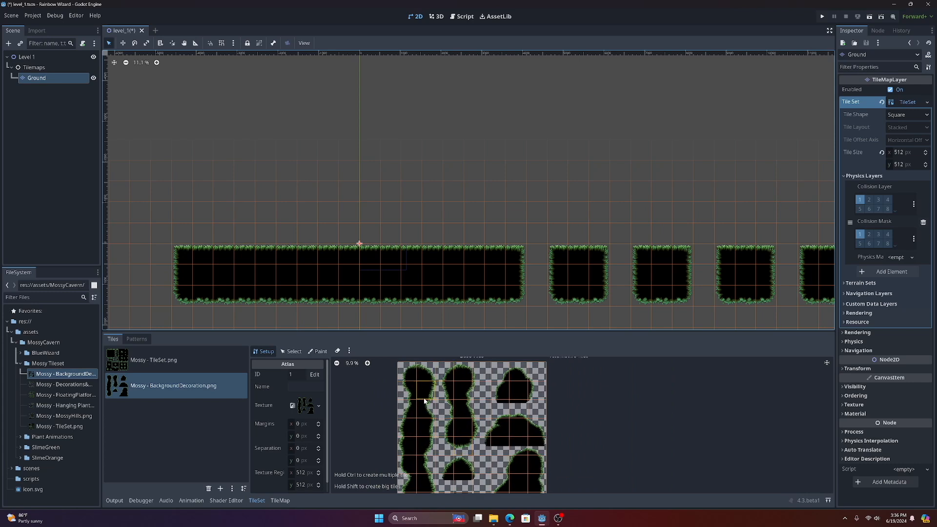
pyautogui.scroll(-1, 430, 419)
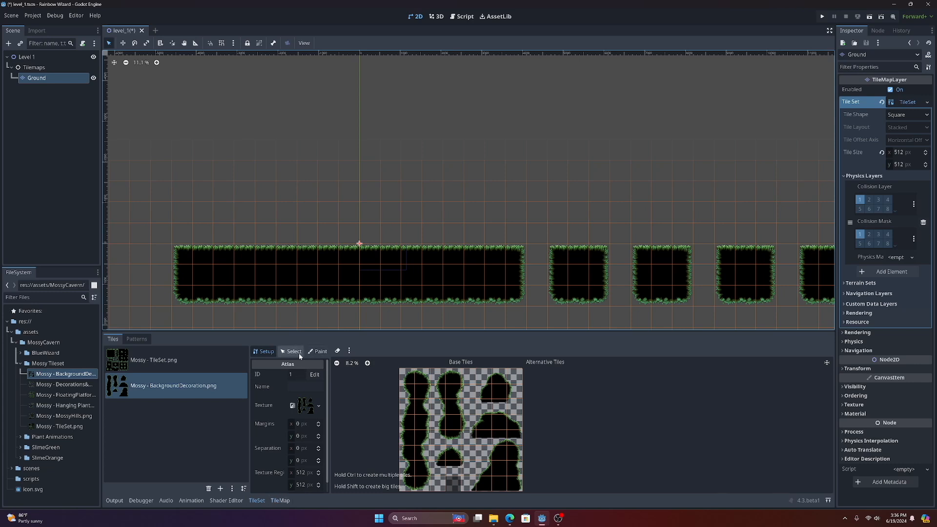
# Step: Create an alternative tile for each of the six upper tiles in the first column of Mossy - BackgroundDecoration.png
pyautogui.rightClick(408, 381)
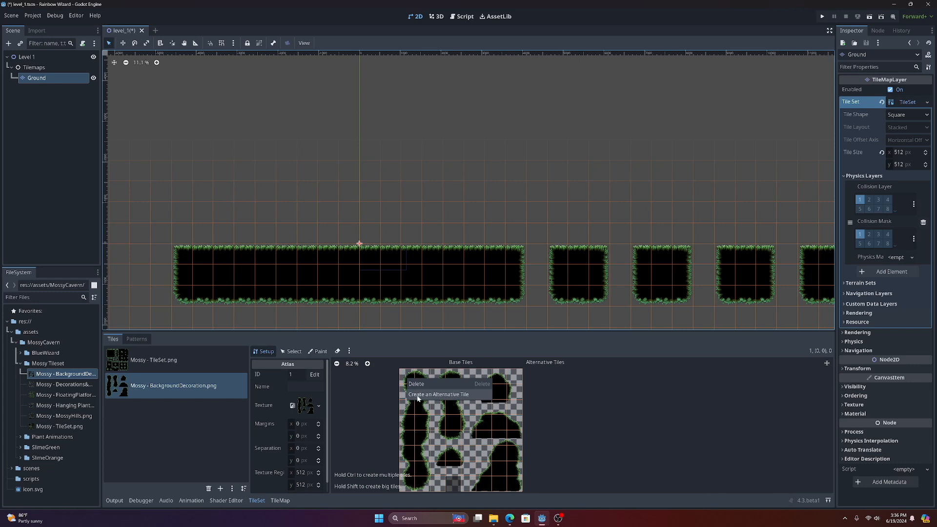
pyautogui.click(418, 398)
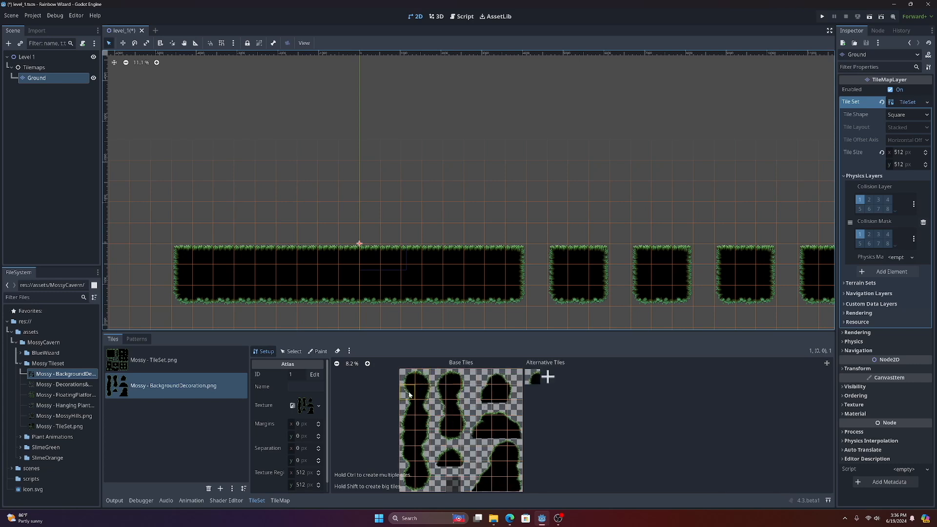
pyautogui.rightClick(408, 395)
pyautogui.click(419, 412)
pyautogui.rightClick(407, 414)
pyautogui.click(413, 428)
pyautogui.rightClick(405, 426)
pyautogui.click(411, 441)
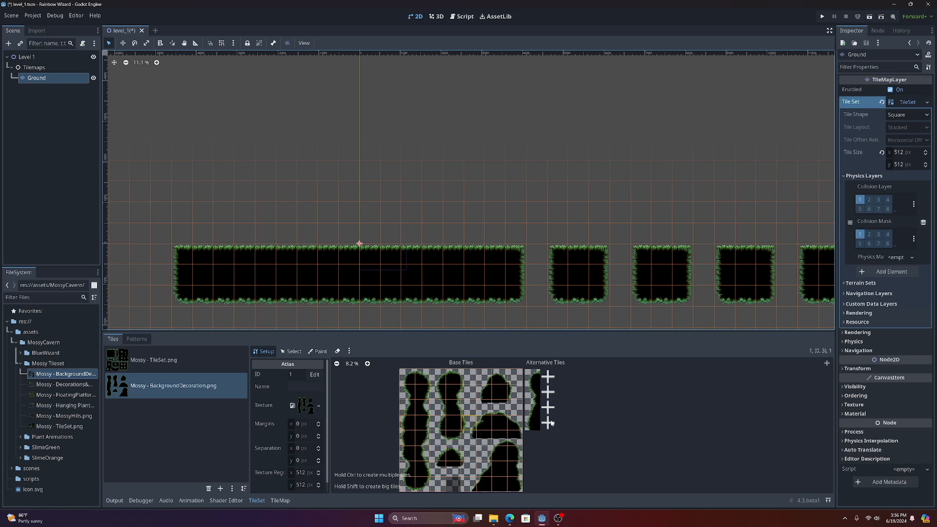
pyautogui.rightClick(407, 443)
pyautogui.click(421, 458)
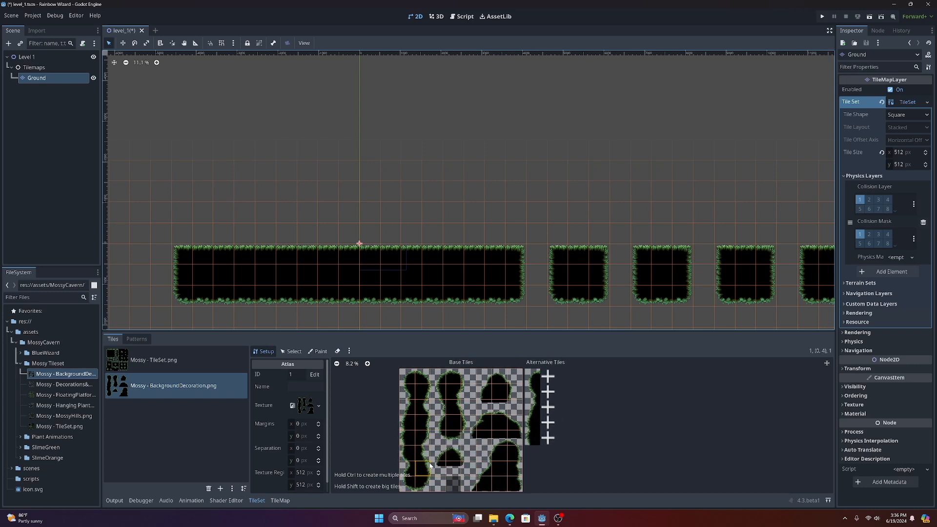
pyautogui.rightClick(406, 458)
pyautogui.click(417, 472)
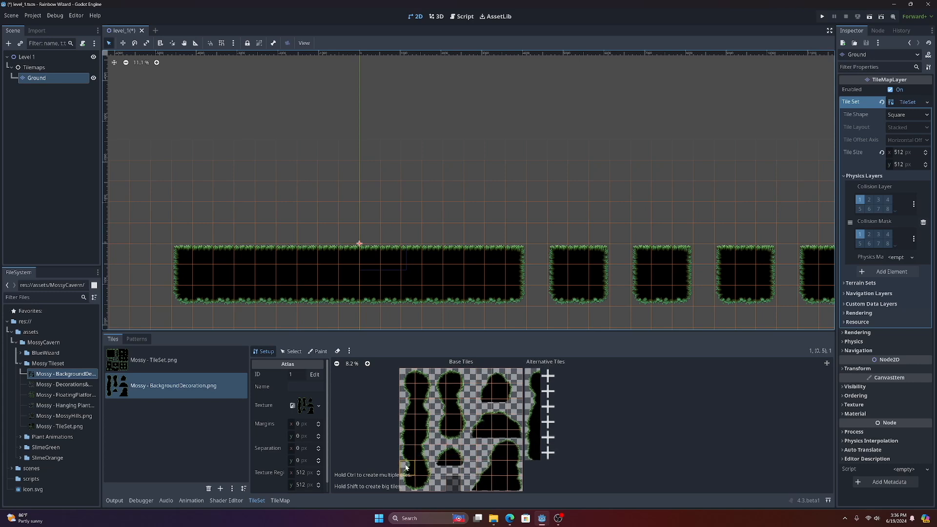
# Step: Create alternative tiles for the two lowest tiles of the atlas's first column
pyautogui.moveTo(410, 436); pyautogui.dragTo(424, 396, button='middle')
pyautogui.rightClick(417, 423)
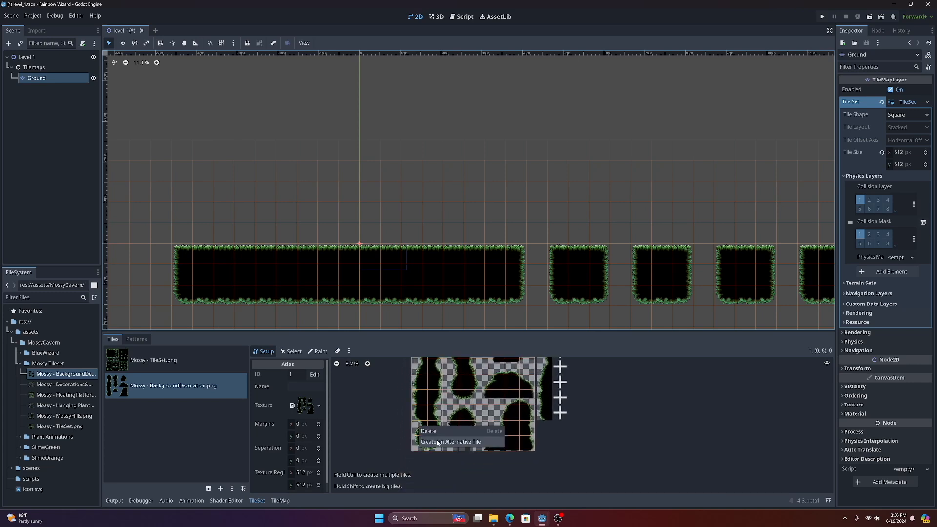
pyautogui.click(436, 441)
pyautogui.rightClick(422, 446)
pyautogui.click(435, 461)
# Step: Create an alternative tile for every tile in the second column of the BackgroundDecoration atlas, from (1, 0) to (1, 7)
pyautogui.moveTo(404, 423); pyautogui.dragTo(397, 449, button='middle')
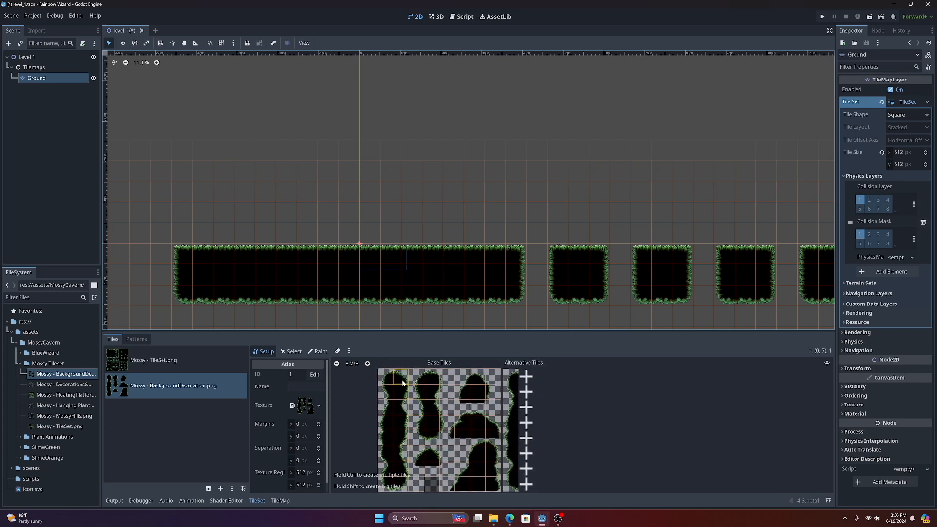
pyautogui.scroll(-1, 421, 398)
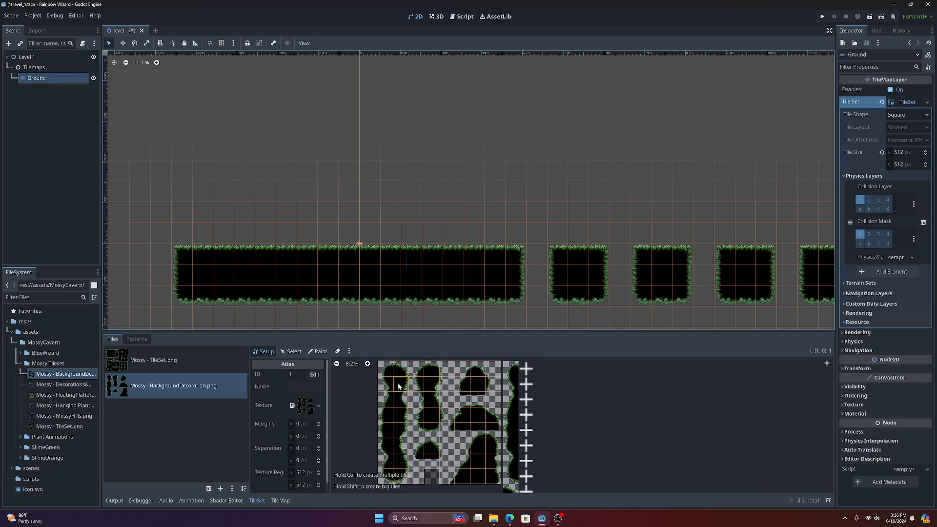
pyautogui.scroll(-1, 404, 394)
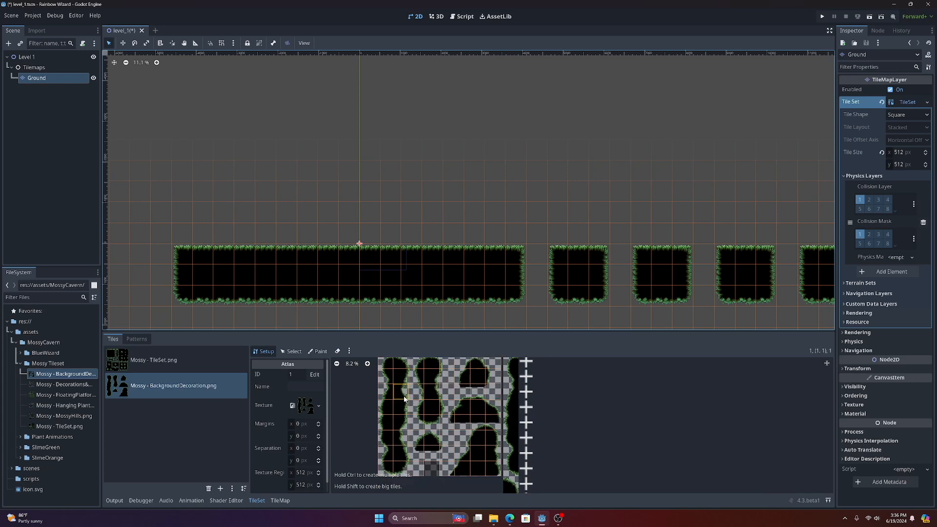
pyautogui.scroll(-1, 405, 398)
pyautogui.rightClick(400, 404)
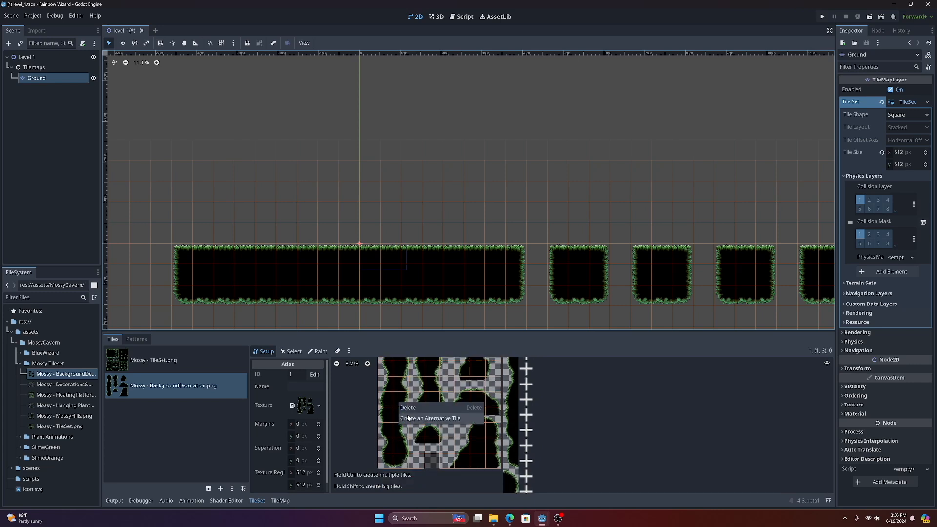
pyautogui.click(408, 419)
pyautogui.rightClick(403, 408)
pyautogui.click(411, 423)
pyautogui.rightClick(393, 416)
pyautogui.click(412, 432)
pyautogui.rightClick(402, 421)
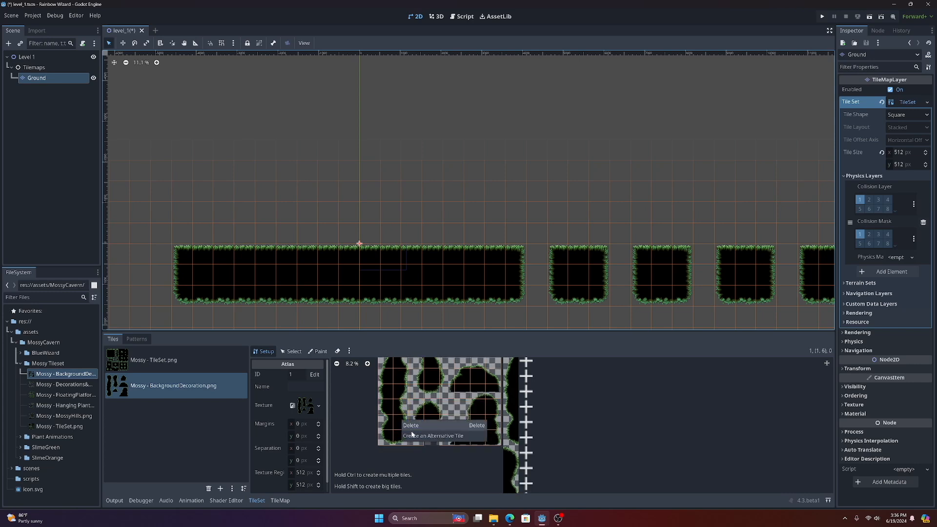
pyautogui.click(412, 435)
pyautogui.rightClick(398, 428)
pyautogui.click(410, 443)
# Step: Turn on Transpose and Flip V in the rendering properties of tile (0, 0)'s alternative
pyautogui.moveTo(538, 442); pyautogui.dragTo(553, 498, button='middle')
pyautogui.scroll(1, 562, 419)
pyautogui.moveTo(561, 399); pyautogui.dragTo(567, 420, button='middle')
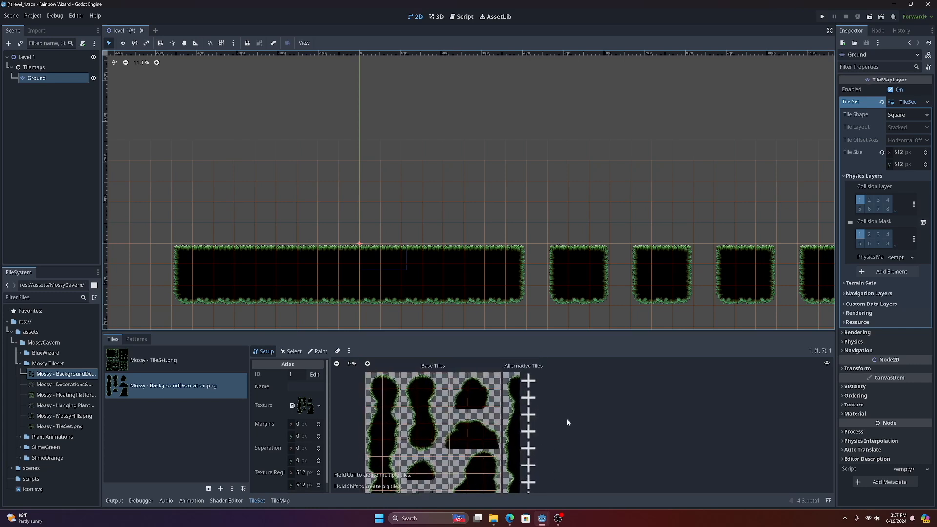
pyautogui.click(293, 351)
pyautogui.click(508, 384)
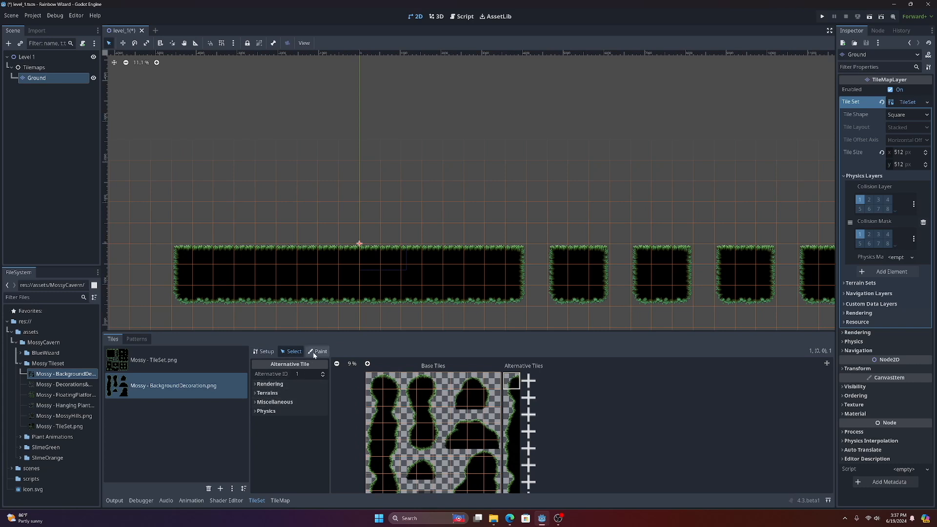
pyautogui.click(274, 386)
pyautogui.scroll(-1, 288, 393)
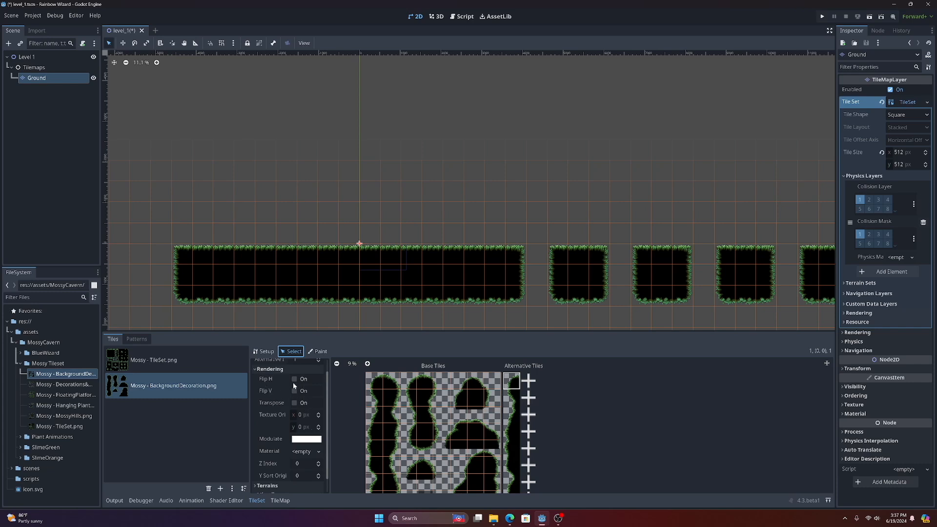
pyautogui.click(294, 391)
pyautogui.click(295, 391)
pyautogui.click(295, 403)
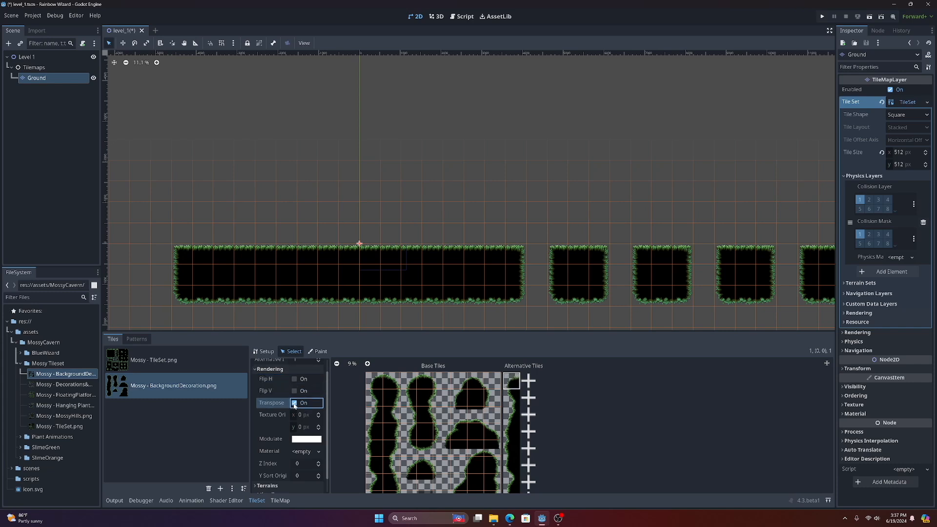
pyautogui.click(295, 391)
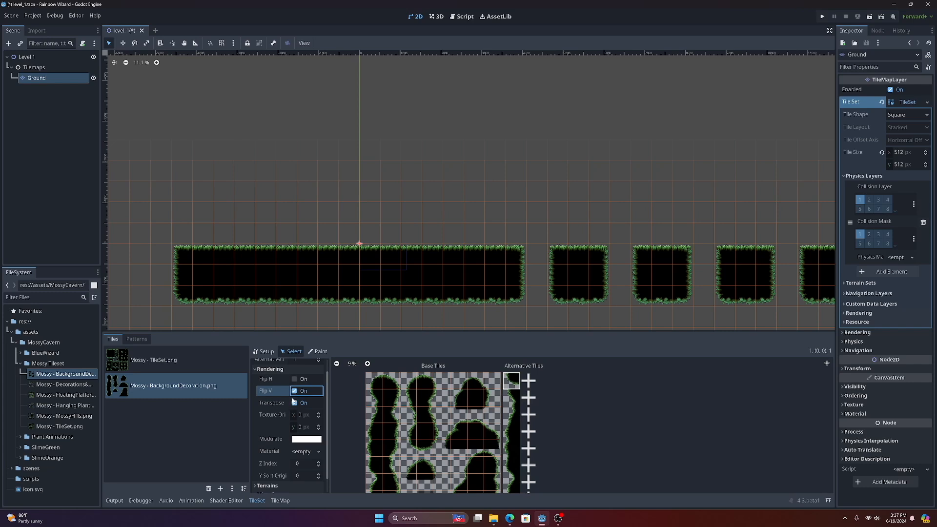
# Step: Turn on Transpose and Flip V for the alternatives of tiles (0, 1) to (0, 5)
pyautogui.click(512, 397)
pyautogui.click(295, 403)
pyautogui.click(295, 391)
pyautogui.click(512, 414)
pyautogui.click(295, 391)
pyautogui.click(513, 432)
pyautogui.click(295, 403)
pyautogui.click(295, 391)
pyautogui.click(510, 447)
pyautogui.click(294, 403)
pyautogui.click(295, 391)
pyautogui.click(512, 465)
pyautogui.click(294, 403)
pyautogui.click(294, 391)
# Step: Apply Transpose and Flip V to the alternatives of the first column's last two tiles, (0, 6) and (0, 7)
pyautogui.moveTo(477, 459); pyautogui.dragTo(462, 377, button='middle')
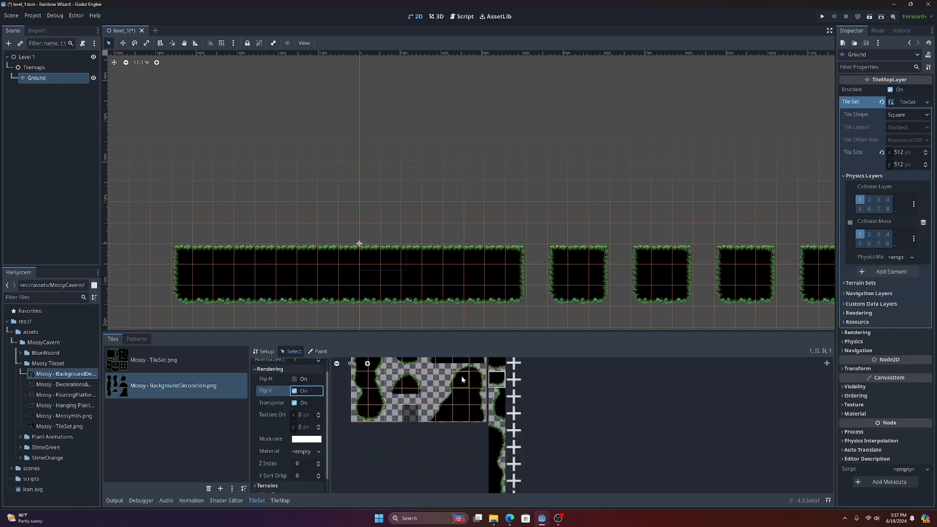
pyautogui.scroll(2, 462, 378)
pyautogui.click(505, 398)
pyautogui.click(294, 403)
pyautogui.click(295, 391)
pyautogui.click(505, 418)
pyautogui.click(294, 403)
pyautogui.click(295, 391)
# Step: Turn on Transpose and Flip V for the alternatives of second-column tiles (1, 0), (1, 1) and (1, 2)
pyautogui.scroll(1, 492, 435)
pyautogui.moveTo(492, 435); pyautogui.dragTo(482, 392, button='middle')
pyautogui.scroll(-5, 482, 391)
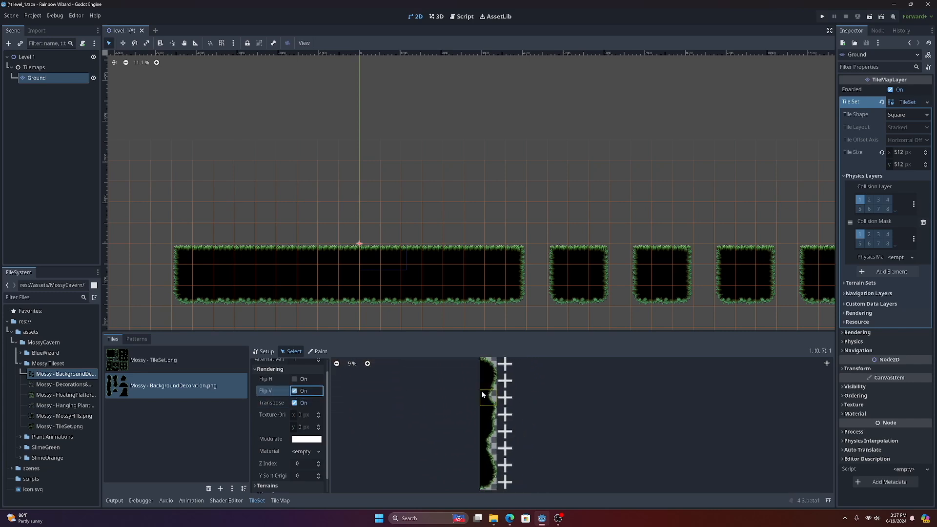
pyautogui.click(488, 373)
pyautogui.click(297, 402)
pyautogui.click(296, 392)
pyautogui.click(485, 385)
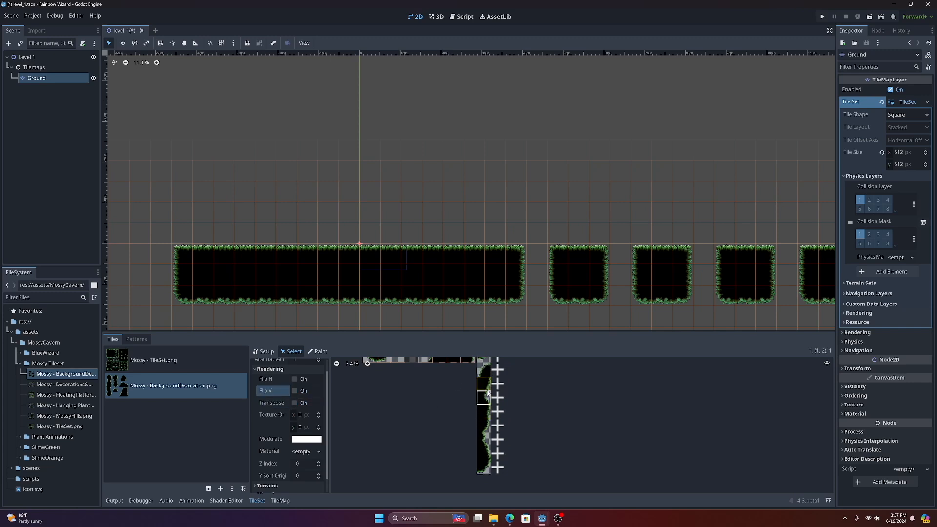
pyautogui.click(295, 403)
pyautogui.click(294, 391)
pyautogui.click(484, 399)
pyautogui.click(295, 403)
pyautogui.click(295, 391)
# Step: Apply Transpose and Flip V to the remaining second-column alternatives, (1, 3) to (1, 7)
pyautogui.click(483, 412)
pyautogui.click(295, 403)
pyautogui.click(295, 391)
pyautogui.click(483, 426)
pyautogui.click(295, 403)
pyautogui.click(483, 468)
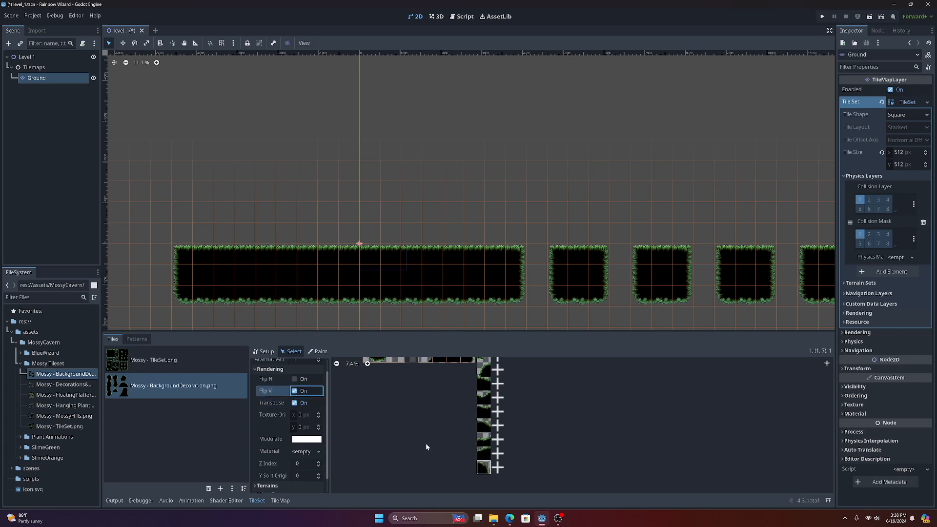
pyautogui.moveTo(448, 412); pyautogui.dragTo(437, 503, button='middle')
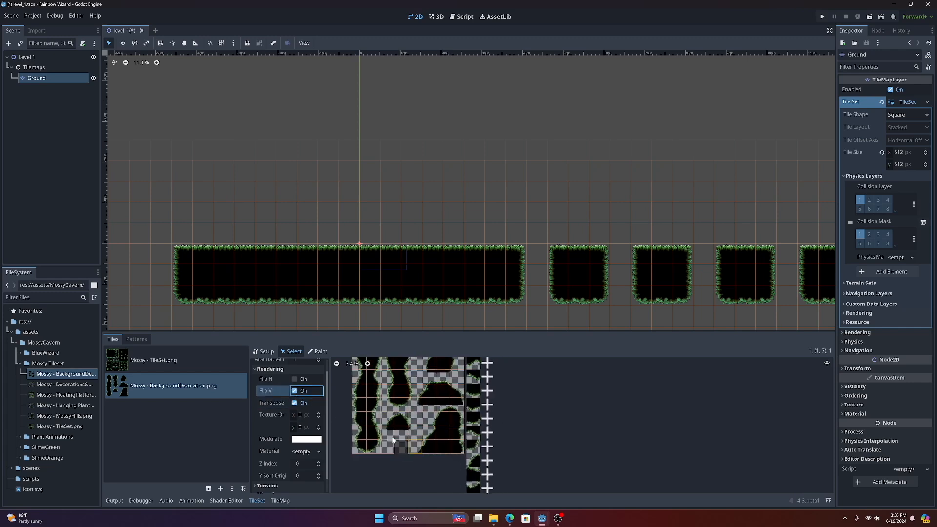
# Step: Paint the left corner and first stretch of a long platform's wavy lower edge above the ground, using the first column's transposed alternatives
pyautogui.click(280, 500)
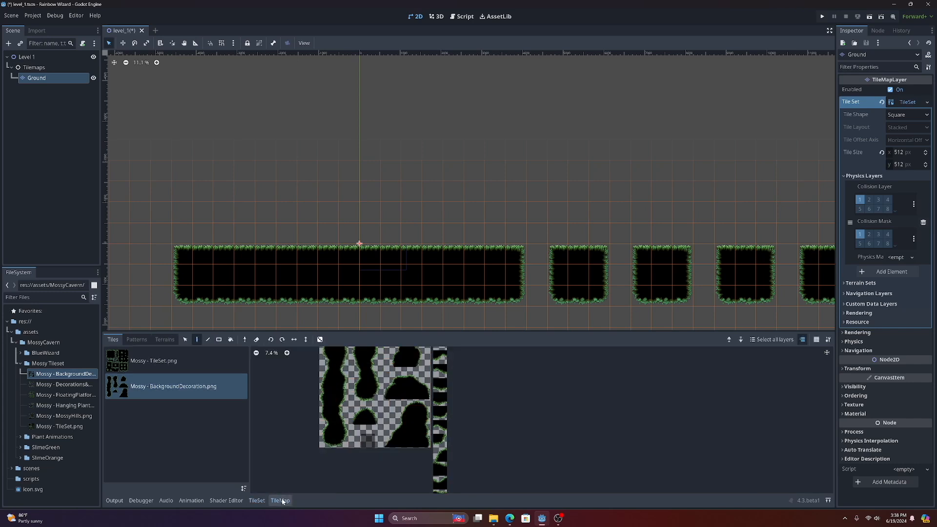
pyautogui.scroll(3, 507, 423)
pyautogui.moveTo(507, 424); pyautogui.dragTo(509, 480, button='middle')
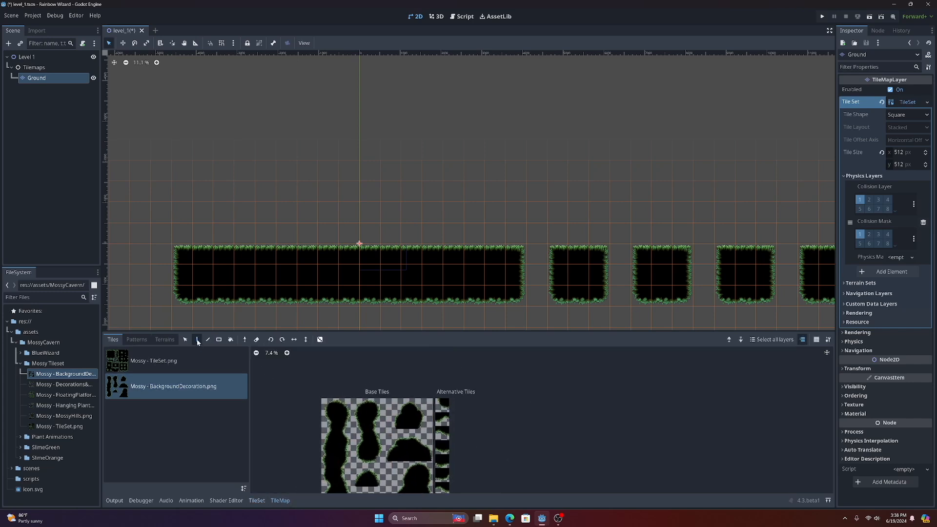
pyautogui.click(444, 405)
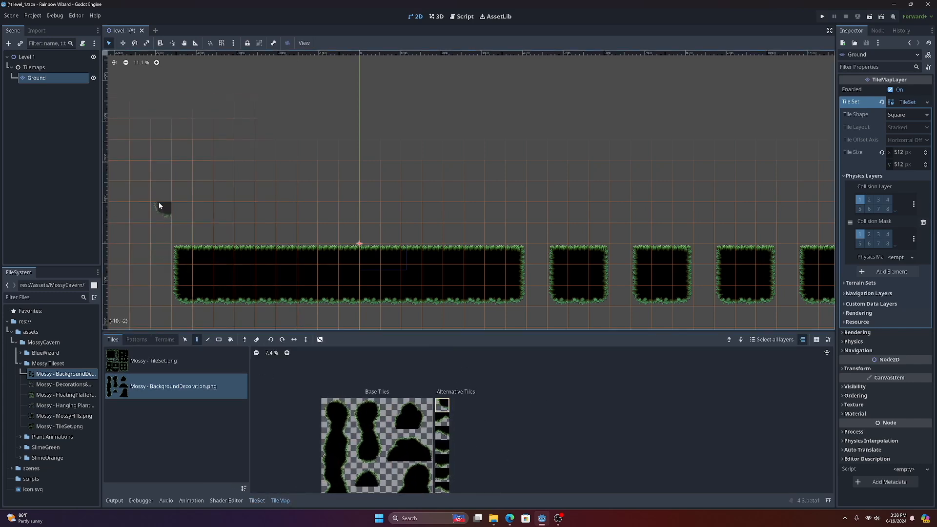
pyautogui.moveTo(155, 212); pyautogui.dragTo(449, 224)
pyautogui.click(453, 213)
pyautogui.click(435, 391)
pyautogui.click(496, 213)
pyautogui.moveTo(557, 213); pyautogui.dragTo(641, 213)
pyautogui.click(435, 363)
pyautogui.click(682, 213)
# Step: Extend the platform's lower edge farther right with more of the first column's transposed alternative tiles
pyautogui.moveTo(632, 312); pyautogui.dragTo(351, 310, button='middle')
pyautogui.click(435, 377)
pyautogui.click(497, 208)
pyautogui.click(435, 404)
pyautogui.moveTo(521, 207); pyautogui.dragTo(723, 207)
pyautogui.click(435, 432)
# Step: Paint the platform's upper edge directly above the lower row with the second column's alternatives, ending with the rounded corner tile
pyautogui.moveTo(341, 215); pyautogui.dragTo(736, 213, button='middle')
pyautogui.click(414, 423)
pyautogui.moveTo(273, 180); pyautogui.dragTo(742, 176)
pyautogui.moveTo(732, 215); pyautogui.dragTo(342, 220, button='middle')
pyautogui.moveTo(347, 180); pyautogui.dragTo(694, 181)
pyautogui.scroll(2, 414, 420)
pyautogui.click(414, 386)
pyautogui.click(714, 182)
pyautogui.moveTo(410, 225)
pyautogui.mouseDown(button='middle')
pyautogui.moveTo(581, 272)
pyautogui.moveTo(644, 219)
pyautogui.mouseUp(button='middle')
pyautogui.moveTo(291, 196); pyautogui.dragTo(427, 200, button='middle')
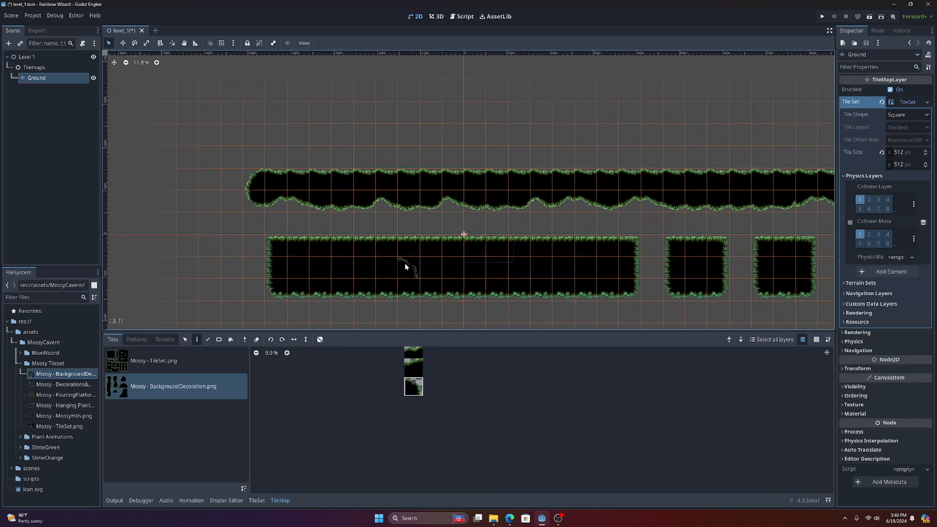
# Step: Bring the start of the BackgroundDecoration atlas back into view and save the level_1 scene
pyautogui.scroll(-1, 556, 248)
pyautogui.moveTo(450, 413); pyautogui.dragTo(416, 511, button='middle')
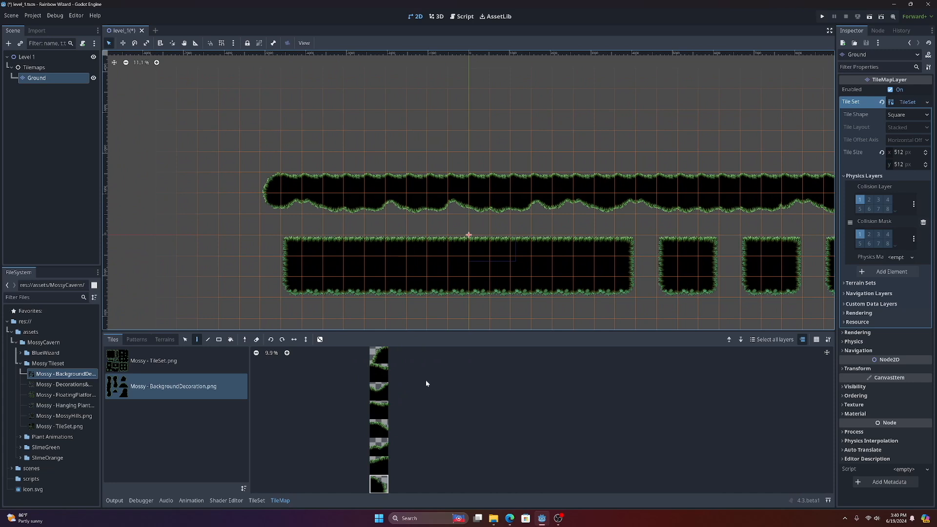
pyautogui.moveTo(426, 379); pyautogui.dragTo(520, 481, button='middle')
pyautogui.moveTo(520, 393); pyautogui.dragTo(476, 472, button='middle')
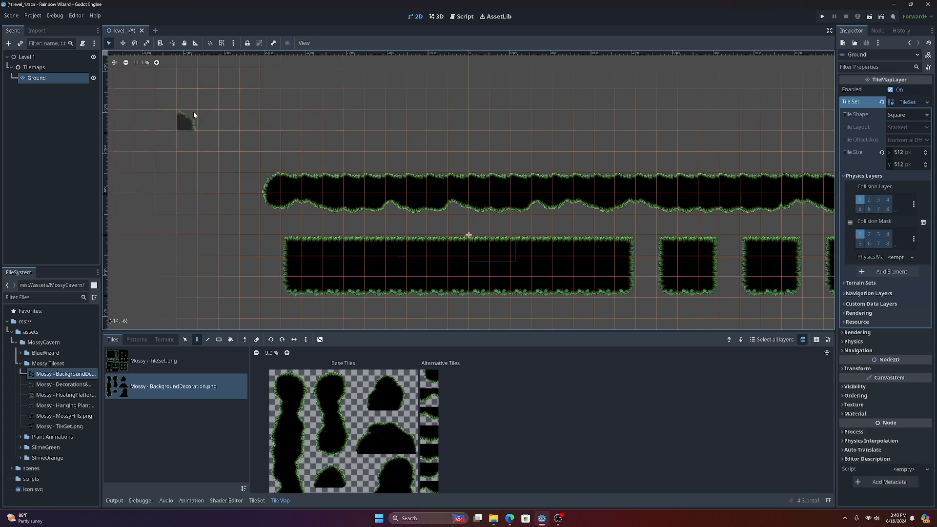
pyautogui.hotkey('ctrl', 's')
# Step: Open the project's Rendering Environment settings and move the settings window aside so the level can be seen
pyautogui.click(6, 16)
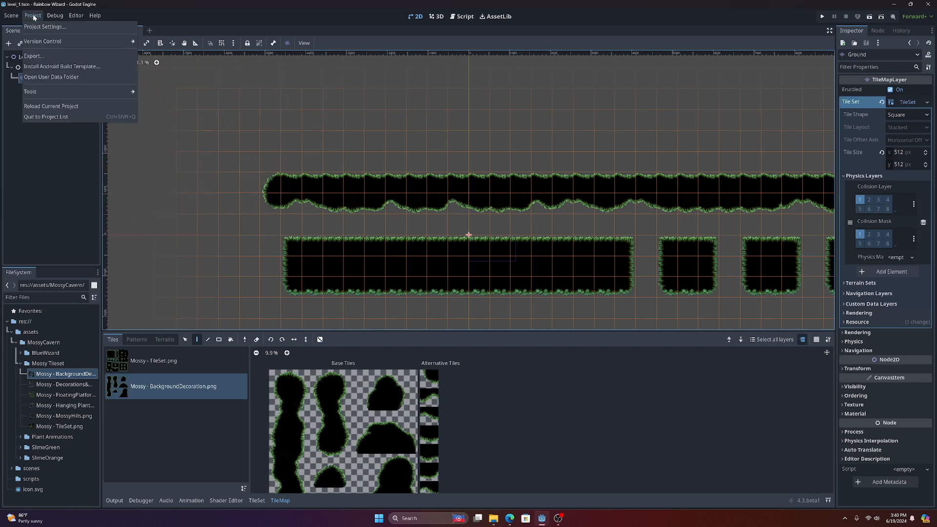
pyautogui.click(44, 26)
pyautogui.scroll(-2, 295, 298)
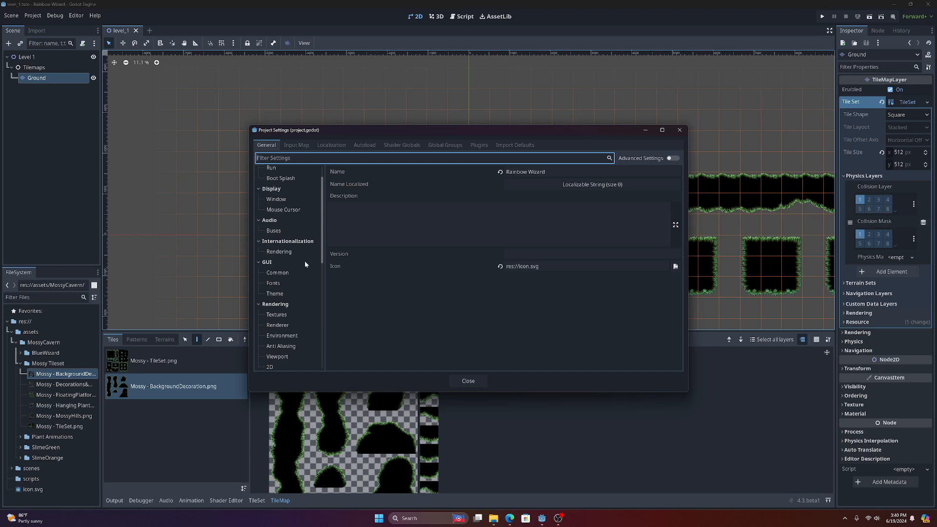
pyautogui.scroll(-2, 304, 244)
pyautogui.click(283, 310)
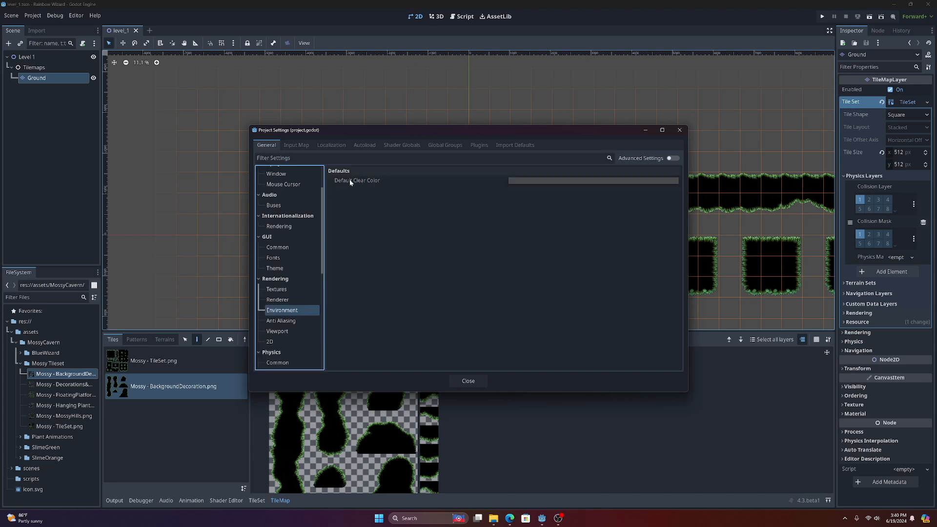
pyautogui.moveTo(547, 130); pyautogui.dragTo(368, 110)
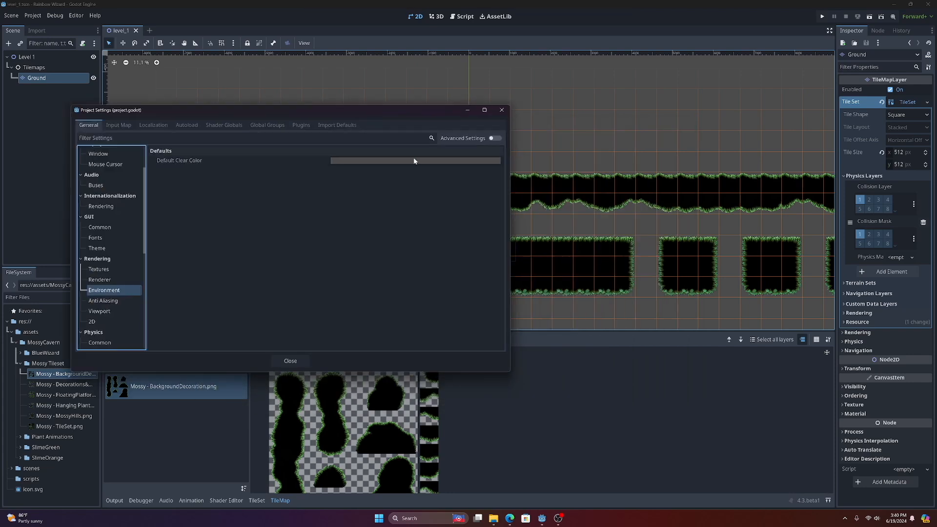
# Step: Set the Default Clear Color to dark teal, hex 002324, and close the project settings
pyautogui.click(422, 162)
pyautogui.moveTo(389, 223)
pyautogui.mouseDown()
pyautogui.moveTo(368, 235)
pyautogui.moveTo(373, 247)
pyautogui.mouseUp()
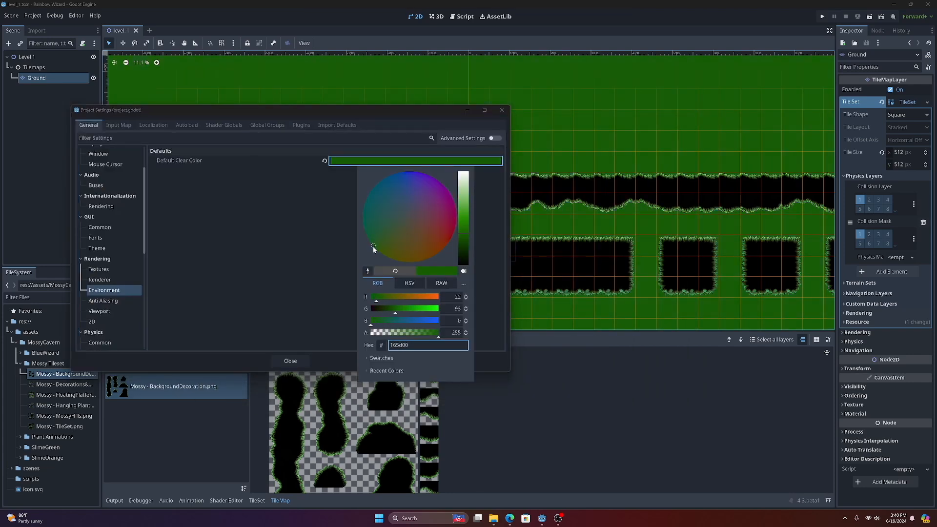
pyautogui.click(467, 253)
pyautogui.click(467, 253)
pyautogui.moveTo(374, 238); pyautogui.dragTo(362, 212)
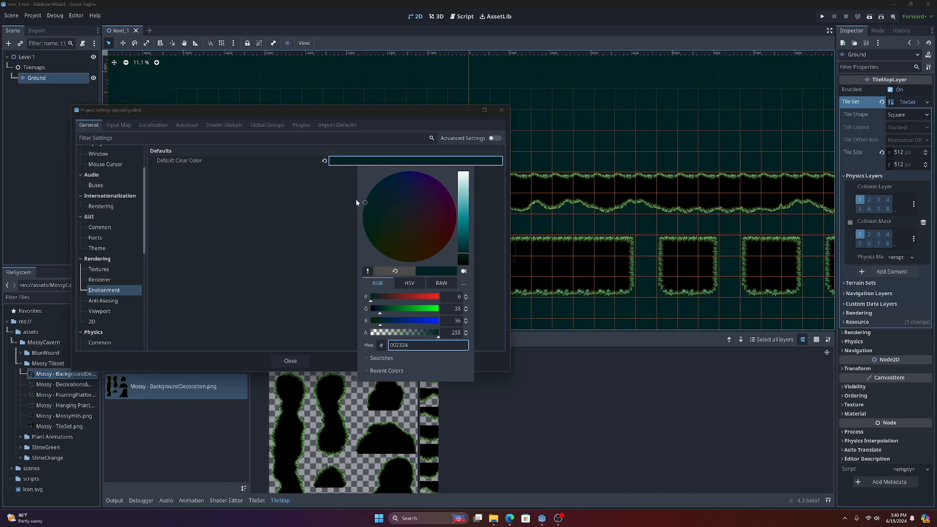
pyautogui.click(484, 145)
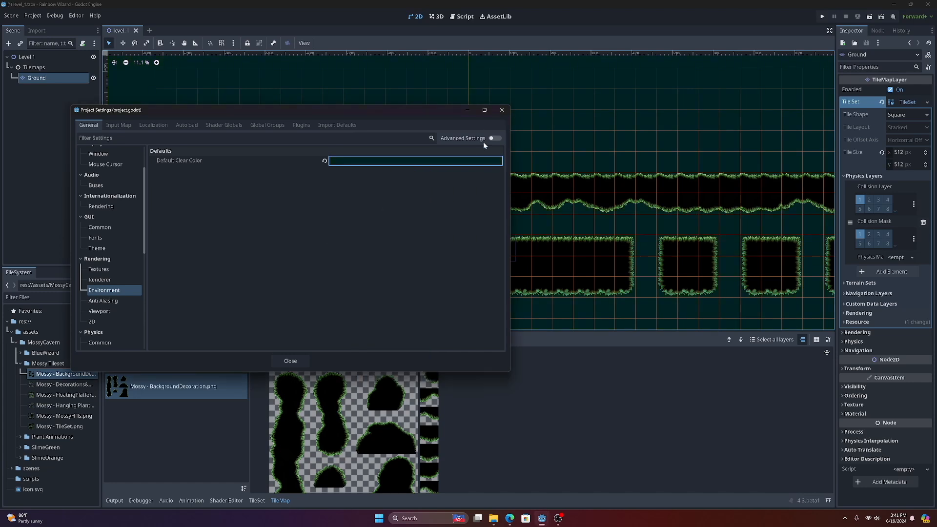
pyautogui.click(499, 112)
pyautogui.moveTo(382, 242); pyautogui.dragTo(324, 195, button='middle')
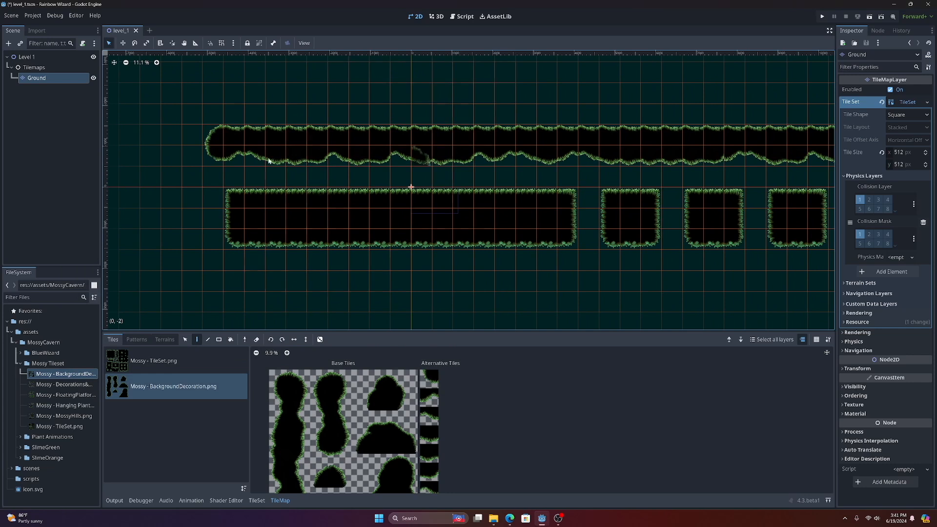
# Step: Add a TileMapLayer node as a child of the Tilemaps node
pyautogui.rightClick(43, 67)
pyautogui.click(57, 73)
pyautogui.write('tilemap')
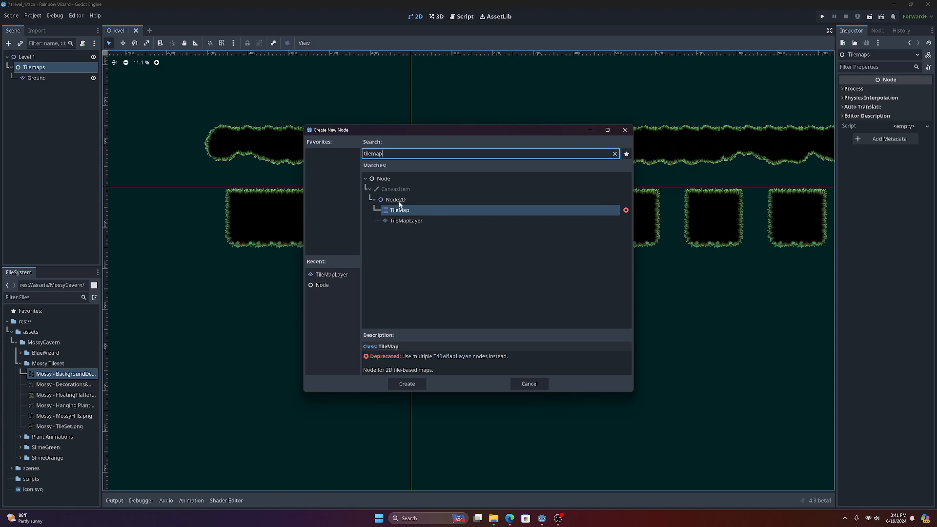
pyautogui.doubleClick(413, 222)
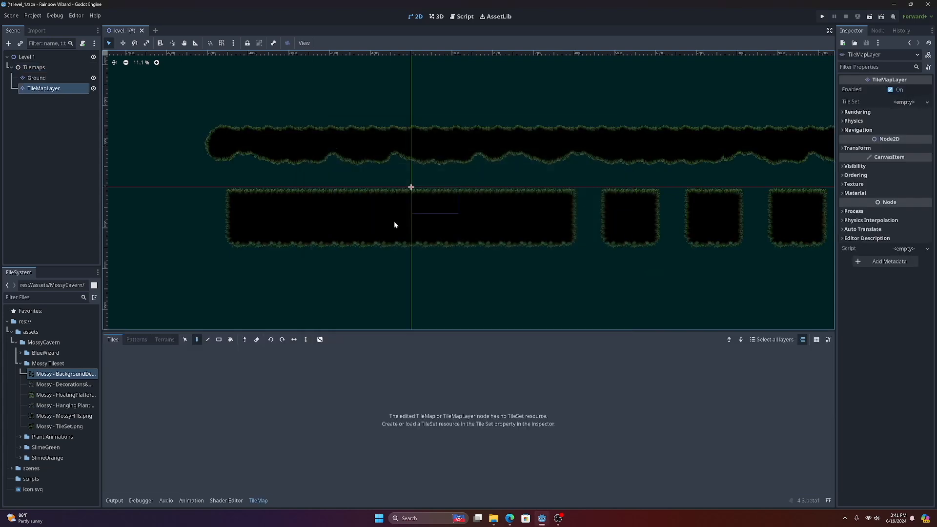
# Step: Give the new layer a new TileSet with a tile size of 512 × 512 px
pyautogui.click(927, 102)
pyautogui.click(913, 110)
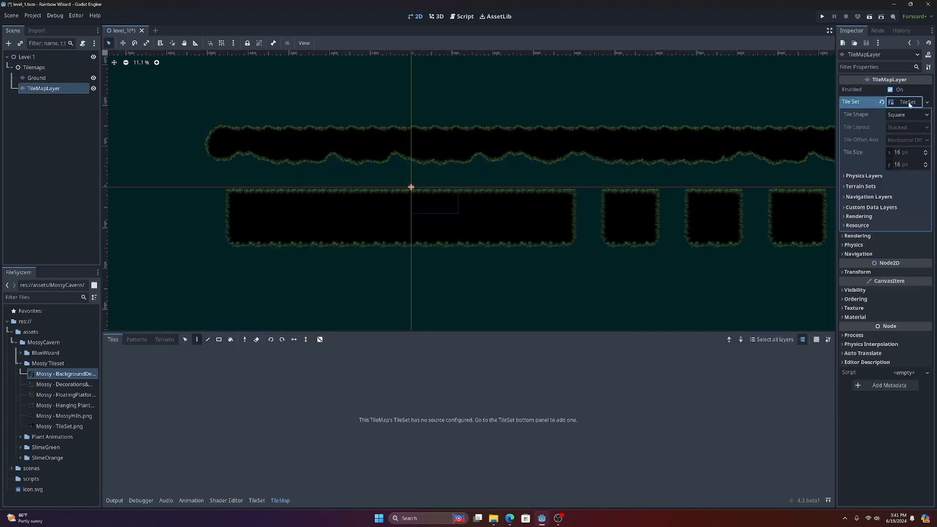
pyautogui.click(905, 154)
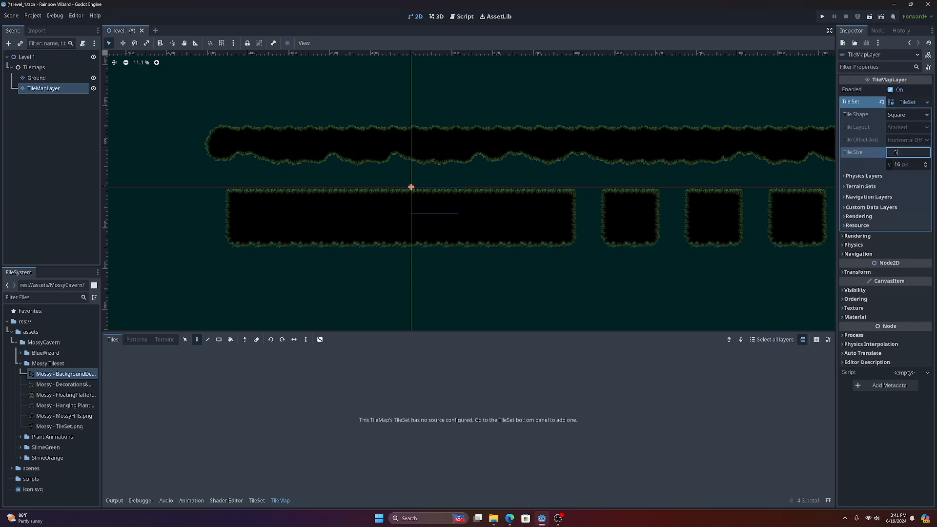
pyautogui.click(898, 165)
pyautogui.write('512')
pyautogui.click(902, 153)
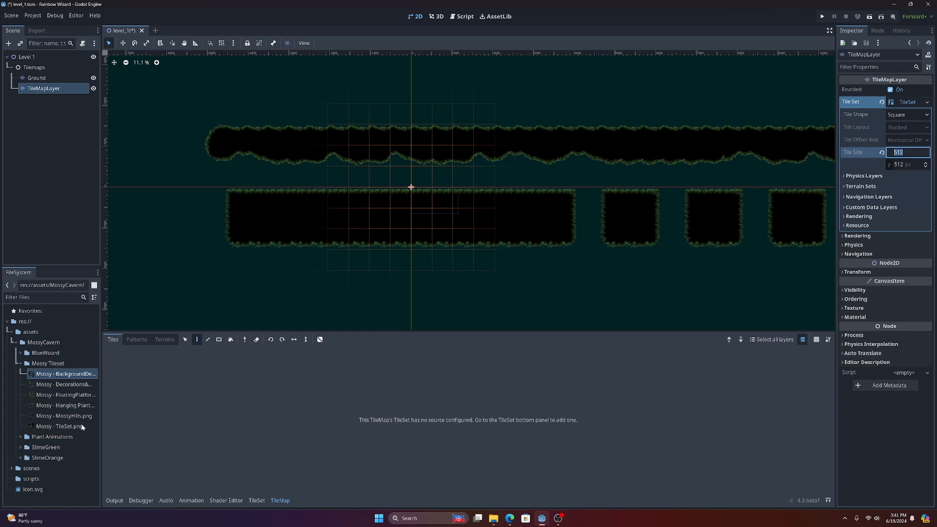
# Step: Add Mossy - Hanging Plants.png to the TileSet as an atlas and have its tiles created automatically
pyautogui.click(257, 501)
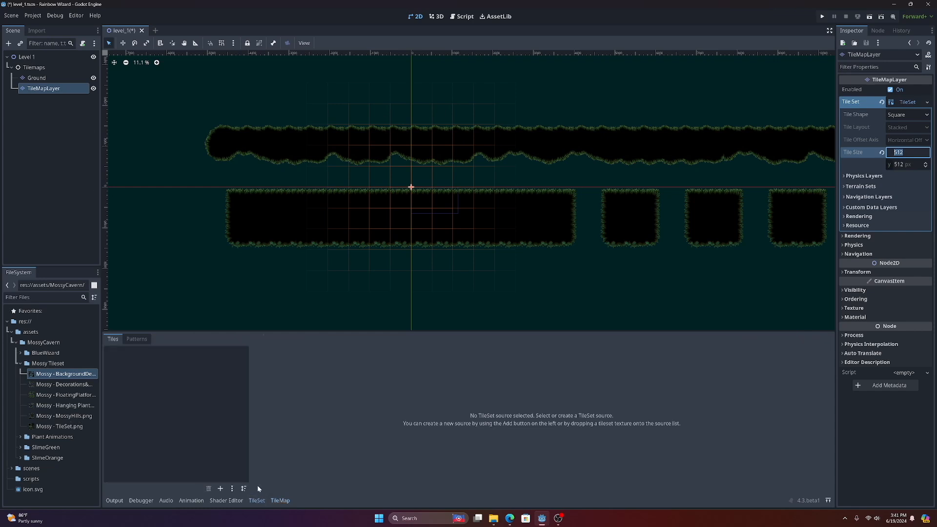
pyautogui.moveTo(65, 405); pyautogui.dragTo(166, 368)
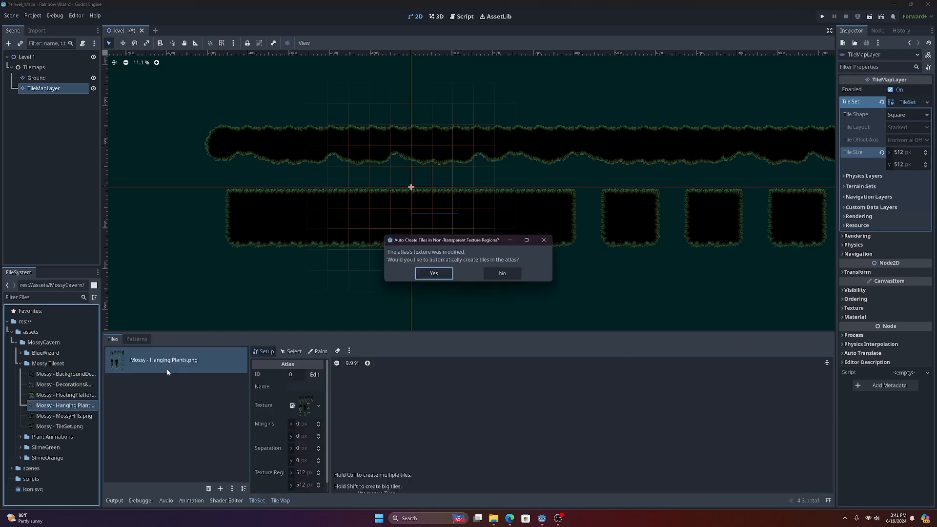
pyautogui.click(431, 276)
# Step: Set the Hanging Plants atlas margins to 55 px in x and 295 px in y
pyautogui.moveTo(303, 424)
pyautogui.mouseDown()
pyautogui.moveTo(342, 424)
pyautogui.moveTo(307, 424)
pyautogui.mouseUp()
pyautogui.click(293, 427)
pyautogui.moveTo(289, 439); pyautogui.dragTo(433, 440)
pyautogui.moveTo(293, 424); pyautogui.dragTo(322, 423)
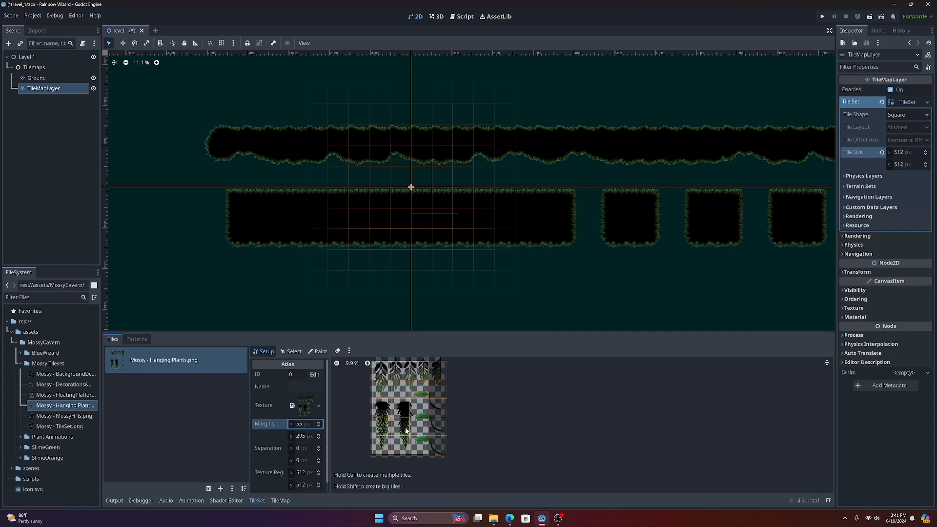
# Step: Pick the first long hanging plant's tiles in the atlas and place seven copies along the upper platform's underside
pyautogui.click(285, 501)
pyautogui.click(359, 429)
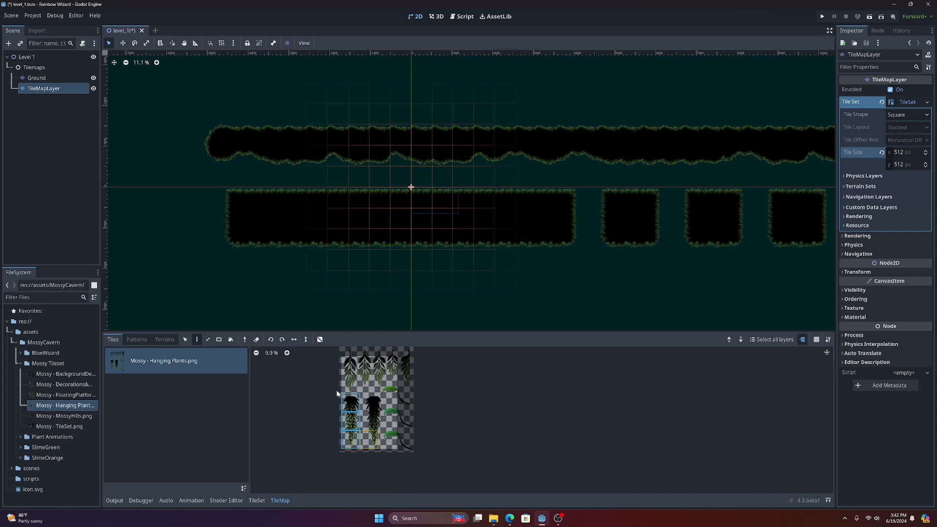
pyautogui.click(217, 154)
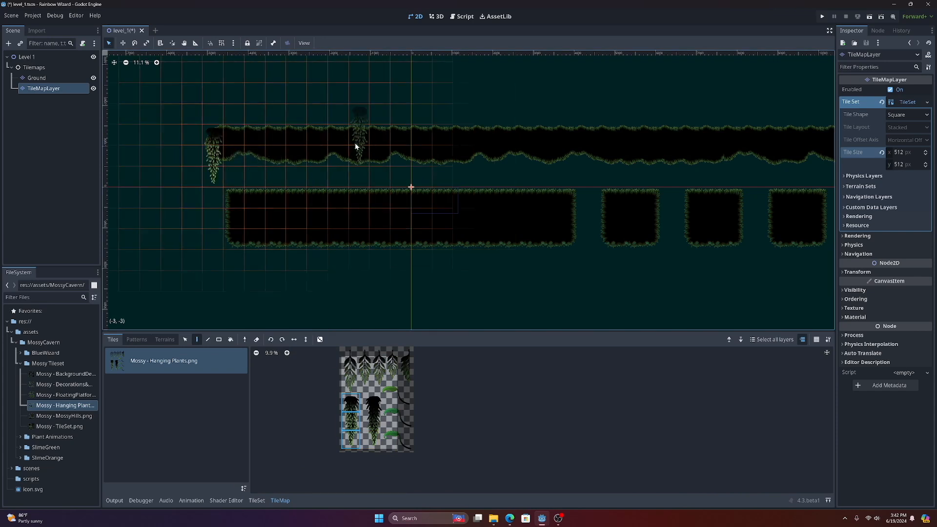
pyautogui.click(356, 154)
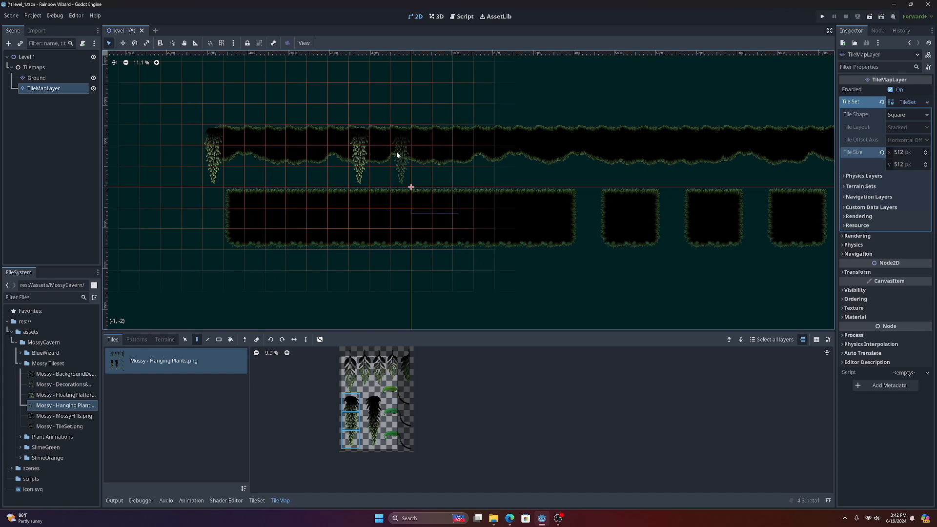
pyautogui.click(399, 148)
pyautogui.click(484, 154)
pyautogui.click(587, 159)
pyautogui.click(692, 159)
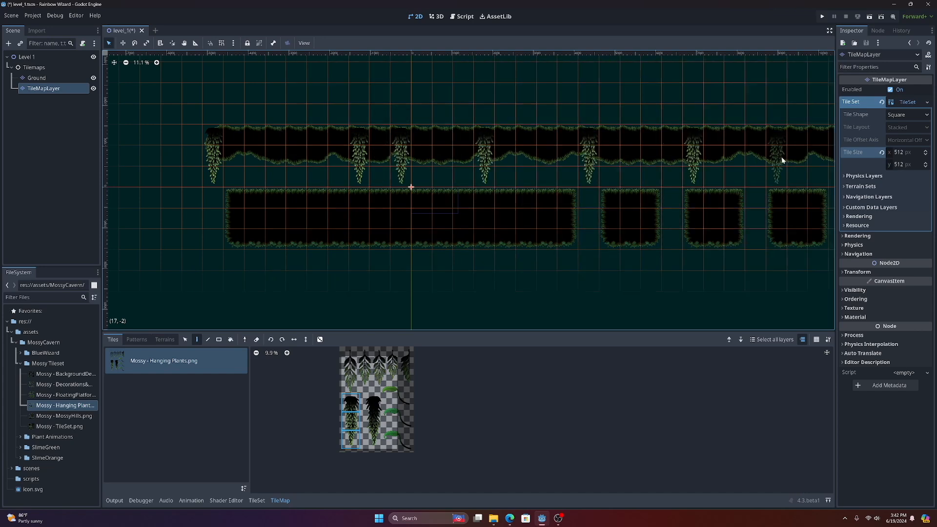
pyautogui.click(779, 161)
# Step: Place three more long hanging plants along the remaining stretch of the upper platform, up to its far rounded end
pyautogui.moveTo(800, 162); pyautogui.dragTo(517, 166, button='middle')
pyautogui.scroll(1, 537, 167)
pyautogui.click(573, 164)
pyautogui.click(685, 160)
pyautogui.click(757, 157)
# Step: Pick the first shorter leafy plant's tiles in the atlas and place copies between the long plants beneath the upper platform
pyautogui.moveTo(350, 365); pyautogui.dragTo(350, 384)
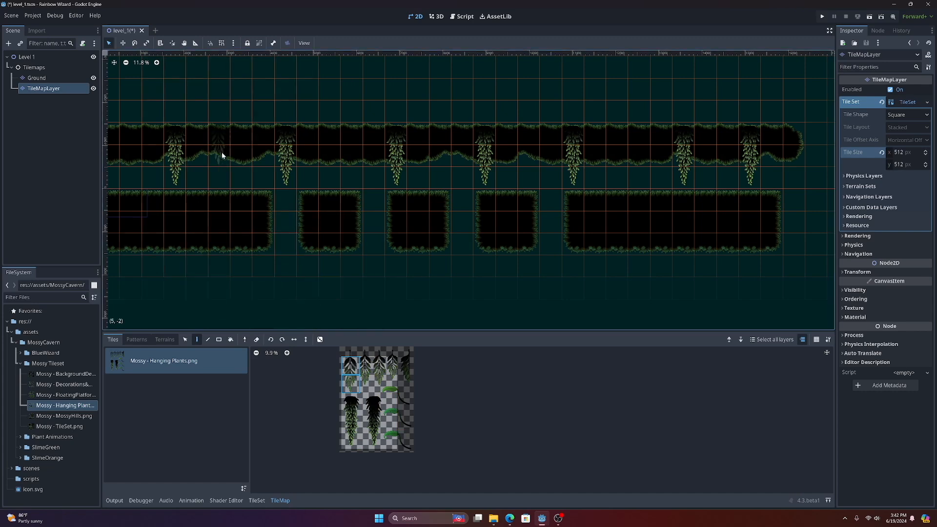
pyautogui.click(373, 180)
pyautogui.click(461, 160)
pyautogui.click(550, 161)
pyautogui.click(661, 161)
pyautogui.moveTo(417, 233); pyautogui.dragTo(573, 234, button='middle')
pyautogui.moveTo(119, 163); pyautogui.dragTo(219, 172, button='middle')
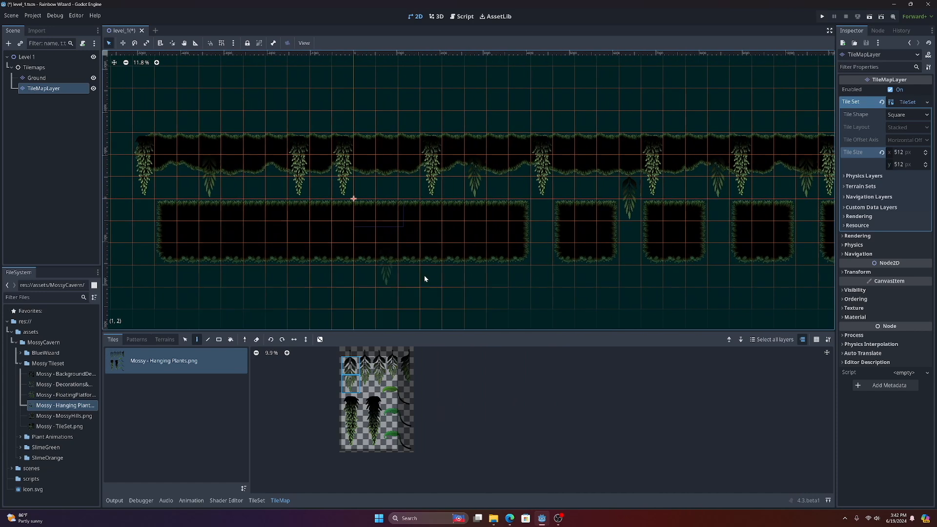
# Step: Rename the new tile layer as Hanging Plants and move the Ground layer below it in the scene tree
pyautogui.doubleClick(43, 89)
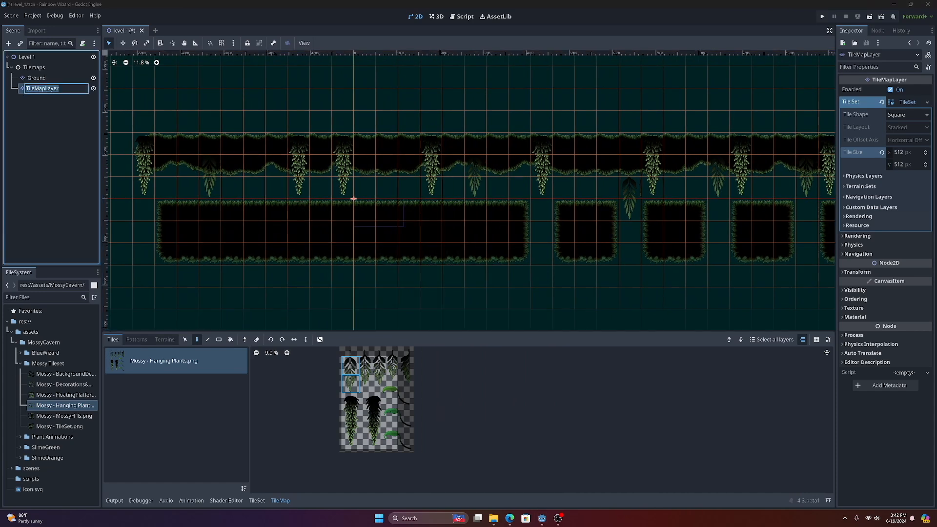
pyautogui.write('Hangin Plants')
pyautogui.press('Return')
pyautogui.moveTo(37, 80); pyautogui.dragTo(44, 96)
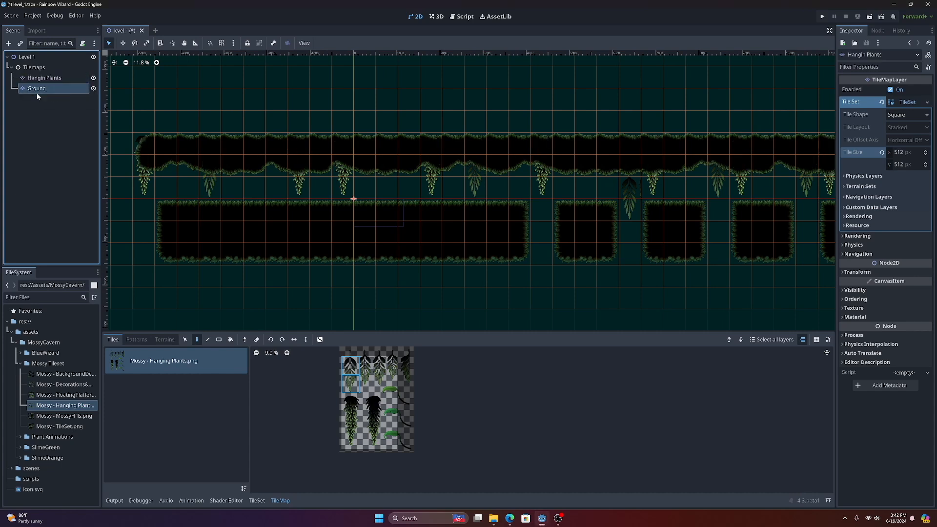
pyautogui.click(39, 80)
pyautogui.doubleClick(38, 80)
pyautogui.press('Right')
pyautogui.write('g')
pyautogui.press('Return')
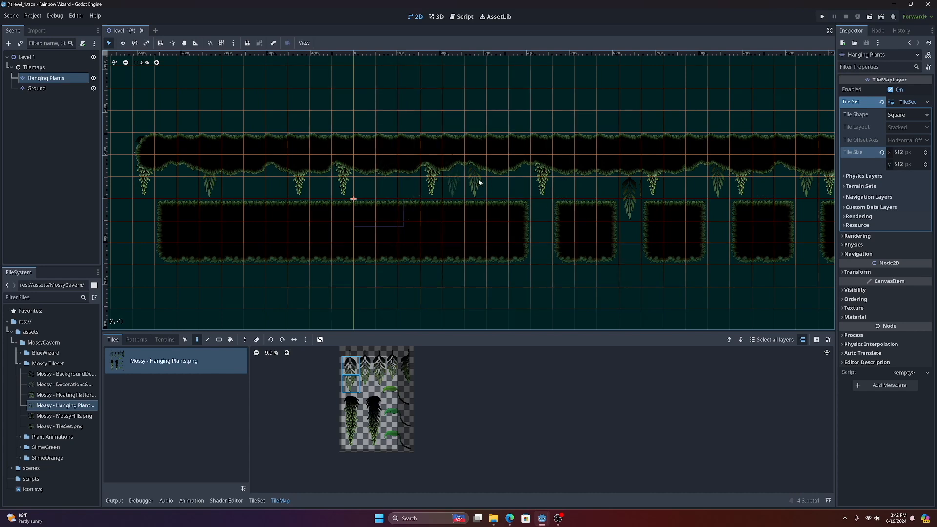
pyautogui.scroll(3, 397, 211)
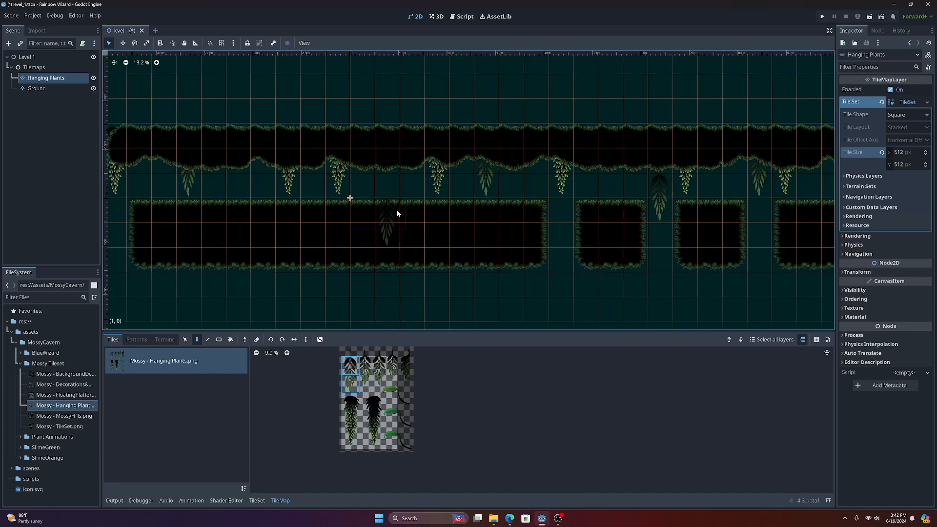
pyautogui.scroll(1, 398, 213)
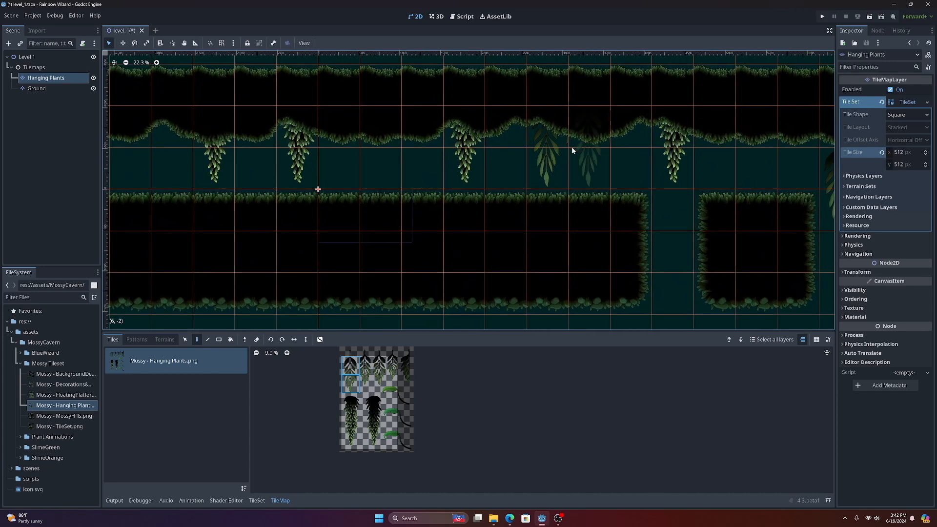
pyautogui.hscroll(-6, 440, 139)
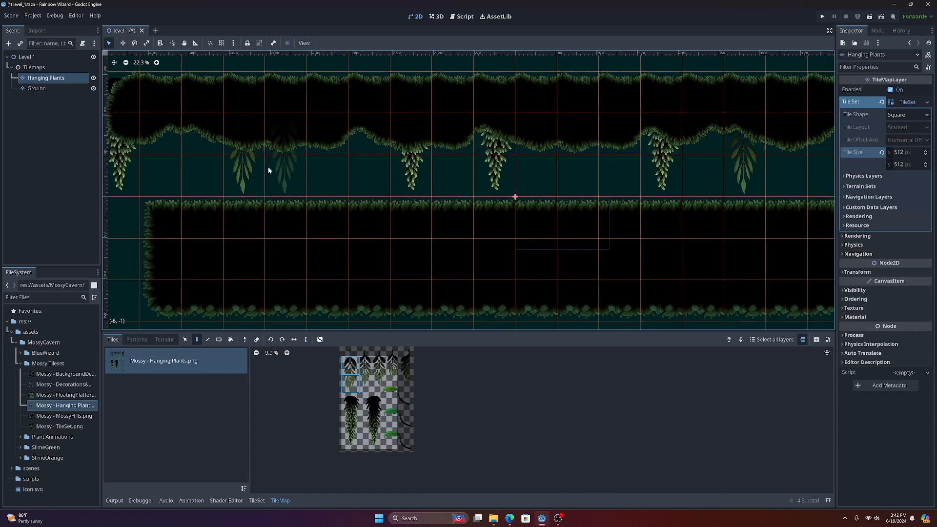
# Step: Add another TileMapLayer node under Tilemaps and rename it as Background
pyautogui.click(37, 70)
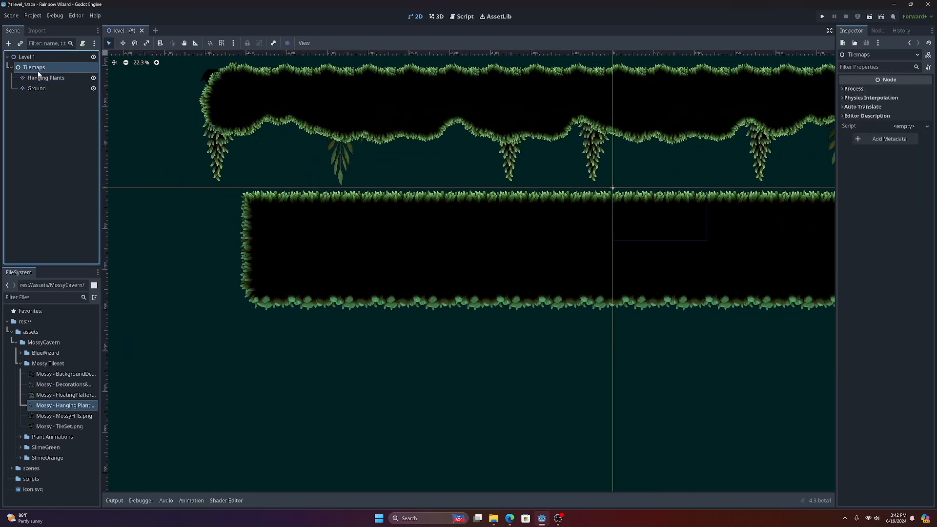
pyautogui.rightClick(39, 71)
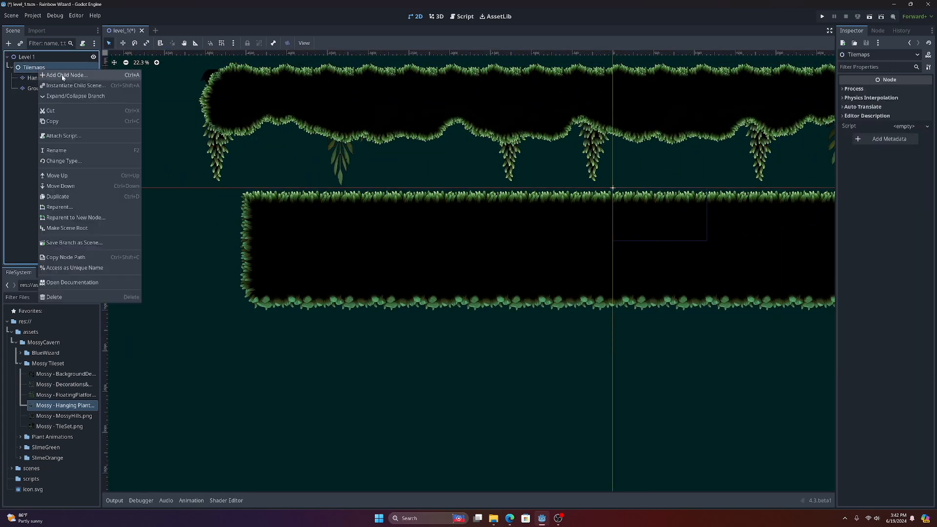
pyautogui.click(63, 76)
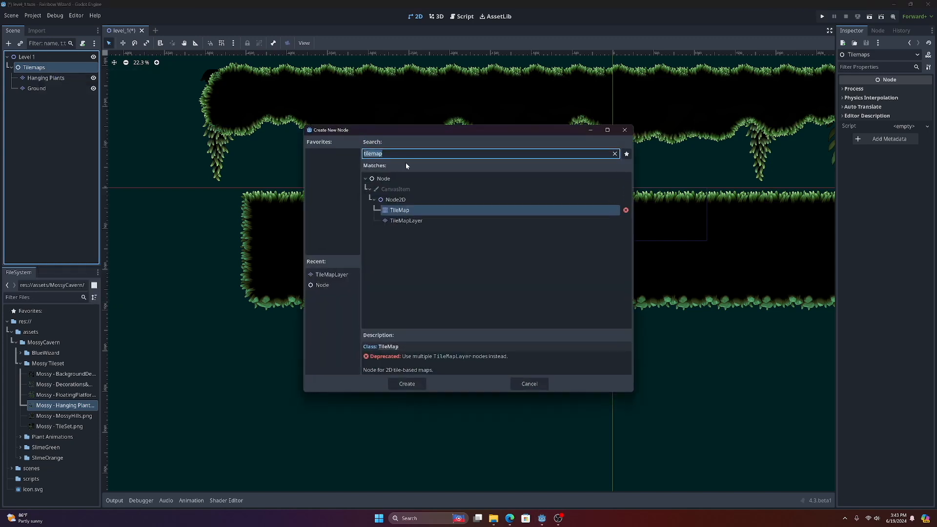
pyautogui.doubleClick(405, 221)
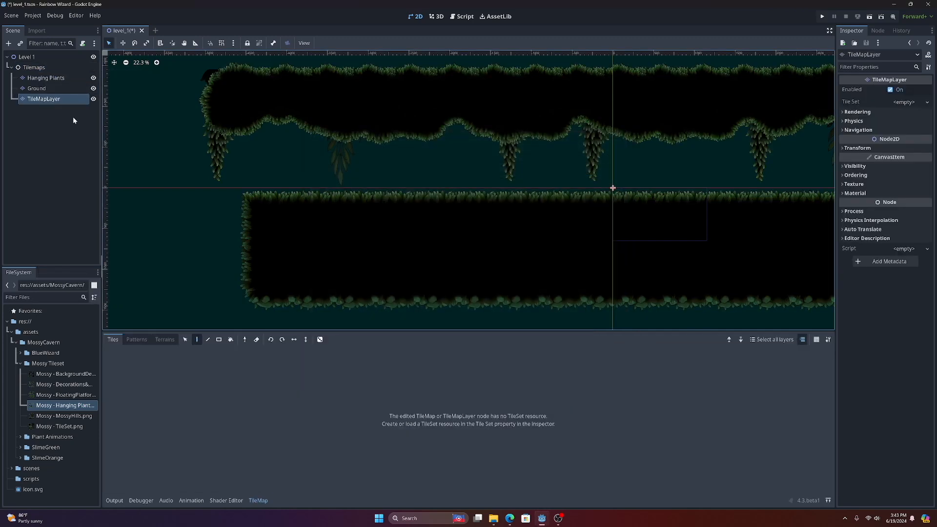
pyautogui.click(52, 103)
pyautogui.doubleClick(60, 101)
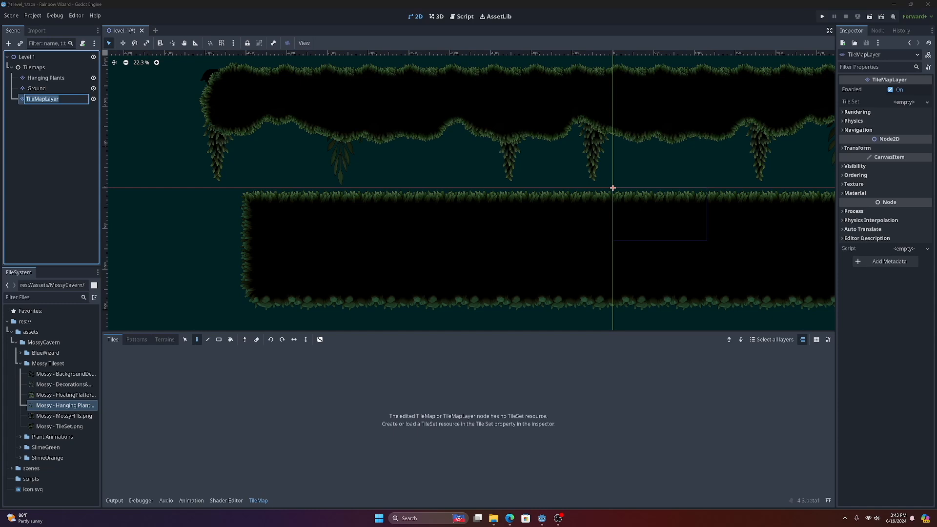
pyautogui.write('Background')
pyautogui.press('Return')
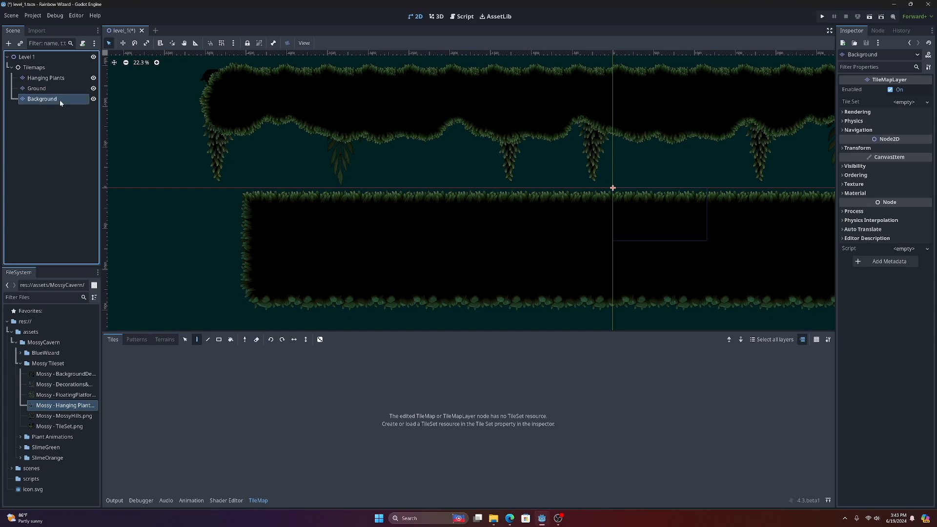
# Step: Give the Background layer a new TileSet with a tile size of 512 × 512 px
pyautogui.click(904, 102)
pyautogui.click(910, 114)
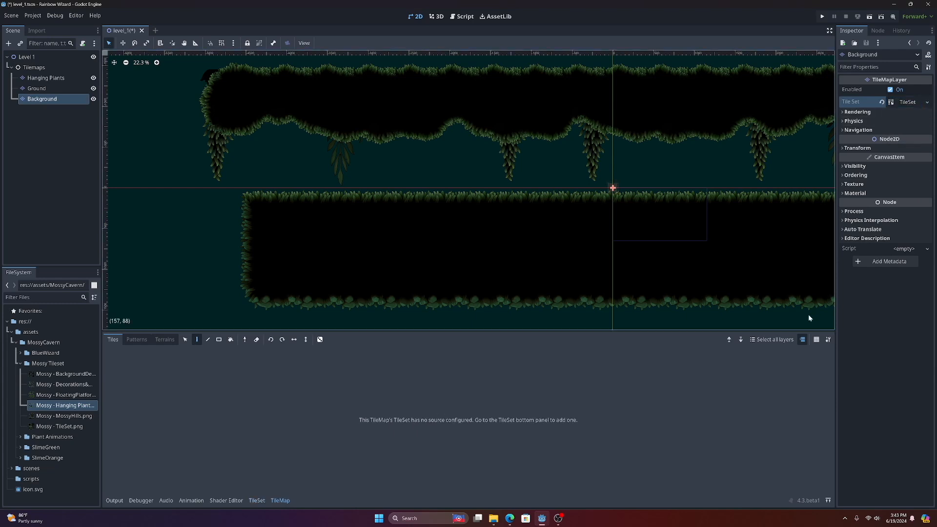
pyautogui.click(905, 102)
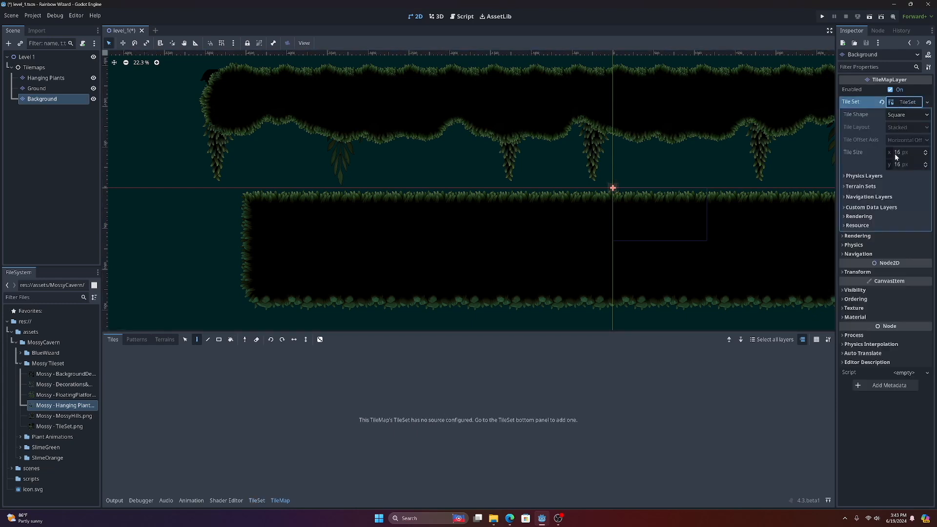
pyautogui.click(896, 154)
pyautogui.press('Tab')
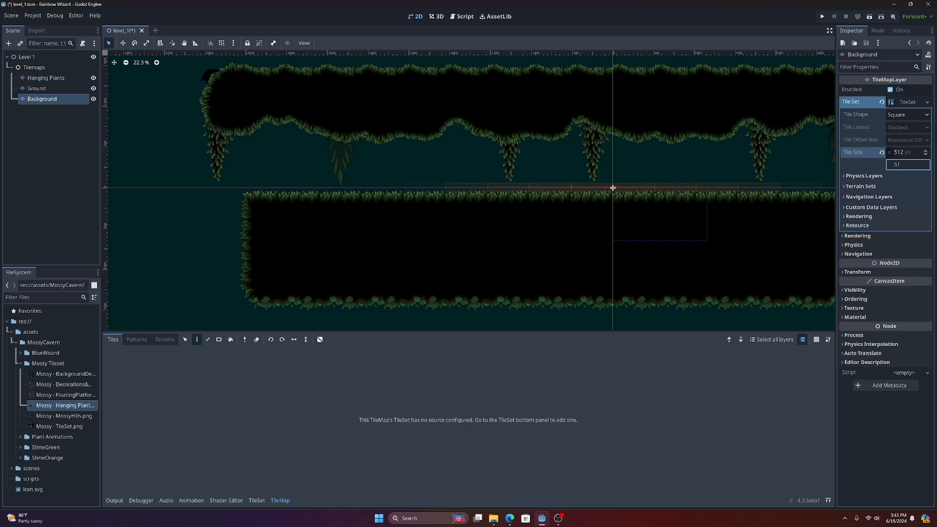
pyautogui.write('512')
pyautogui.press('Return')
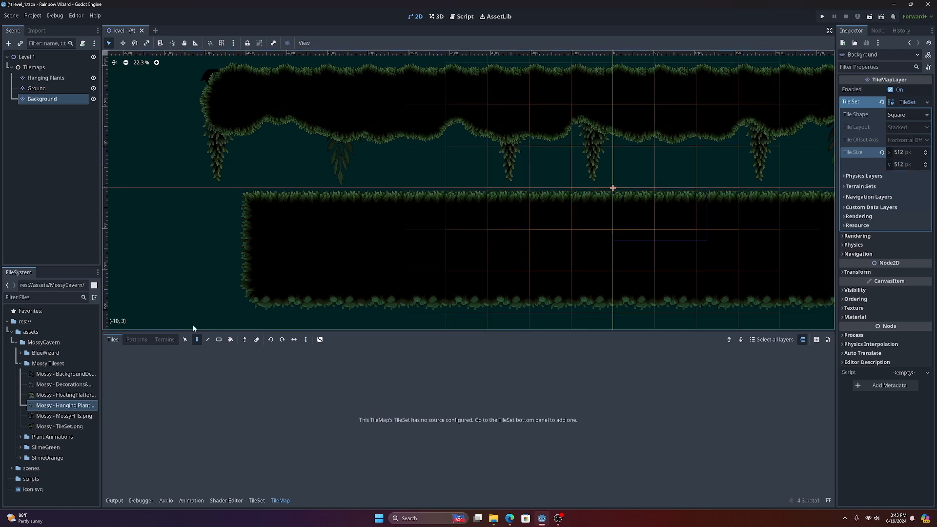
# Step: Add Mossy - BackgroundDecoration.png to the Background TileSet as an atlas with automatically created tiles
pyautogui.click(256, 500)
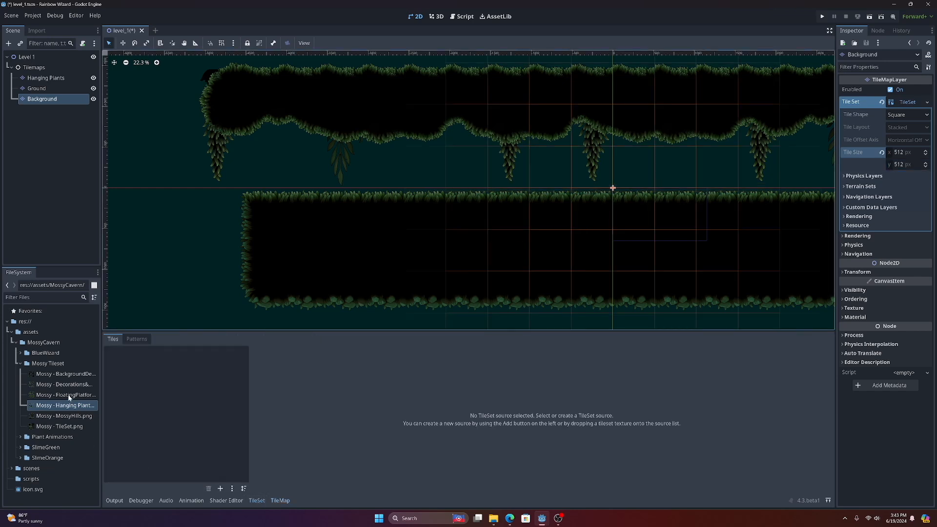
pyautogui.moveTo(65, 379); pyautogui.dragTo(166, 395)
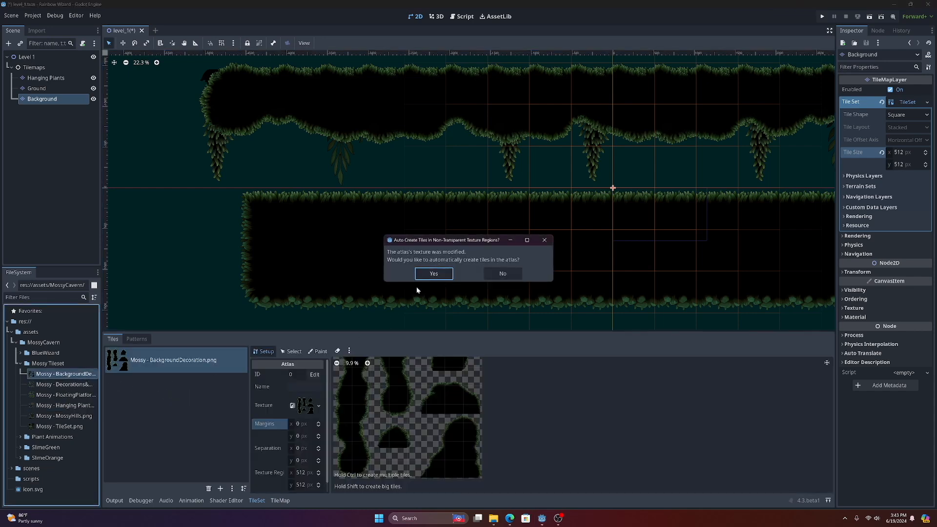
pyautogui.click(421, 275)
pyautogui.scroll(-2, 442, 383)
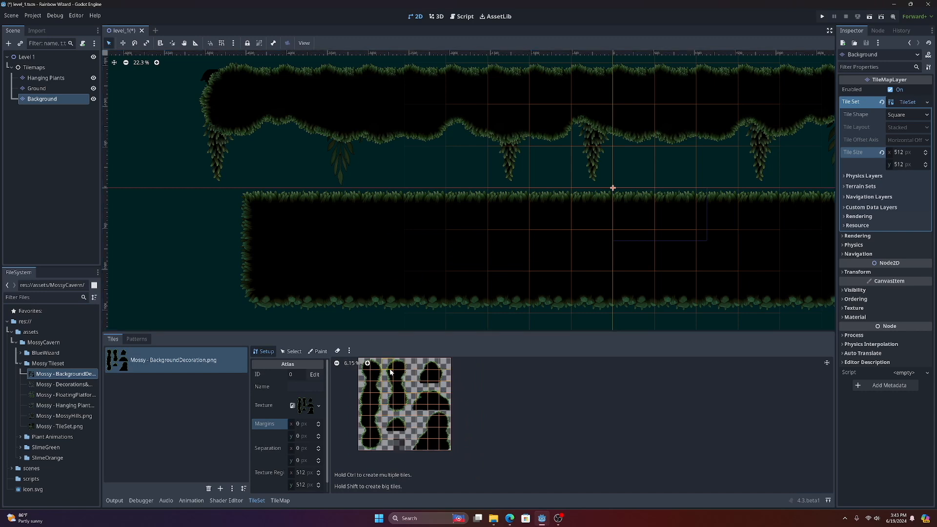
# Step: Pick the second pillar shape's tiles in the BackgroundDecoration atlas and place two copies spanning the upper and lower platforms
pyautogui.click(280, 501)
pyautogui.moveTo(351, 357); pyautogui.dragTo(379, 409)
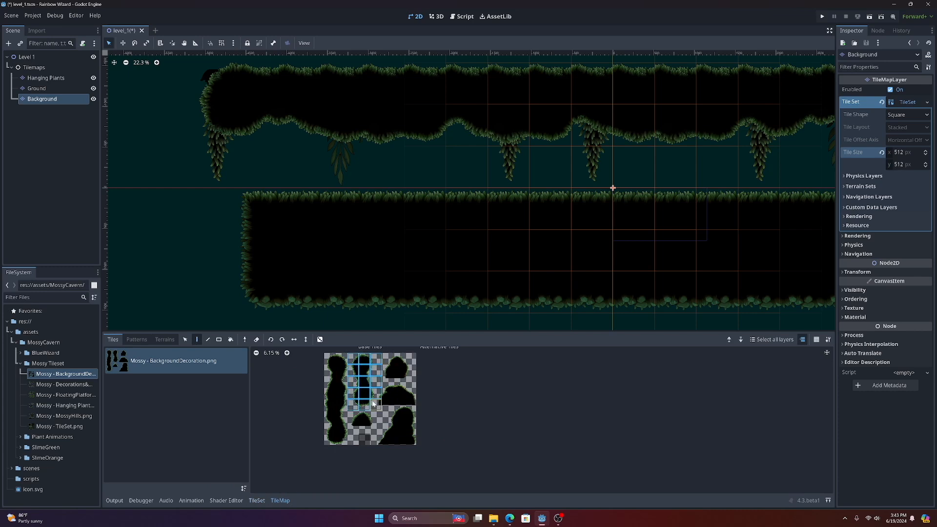
pyautogui.click(304, 168)
pyautogui.click(537, 171)
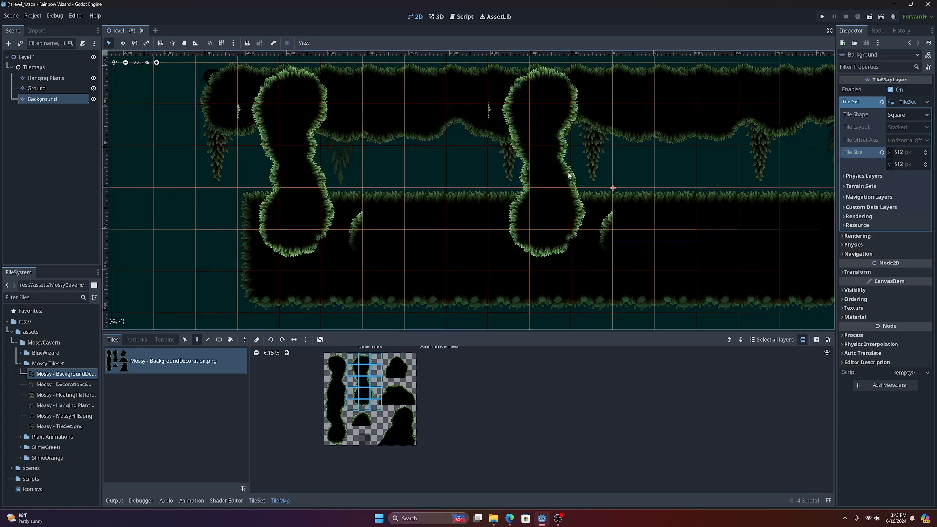
# Step: Place further copies of the pillar shape at staggered heights across the separated ground blocks
pyautogui.click(712, 207)
pyautogui.moveTo(477, 207); pyautogui.dragTo(144, 216, button='middle')
pyautogui.scroll(1, 395, 189)
pyautogui.moveTo(497, 228); pyautogui.dragTo(429, 242, button='middle')
pyautogui.scroll(1, 429, 241)
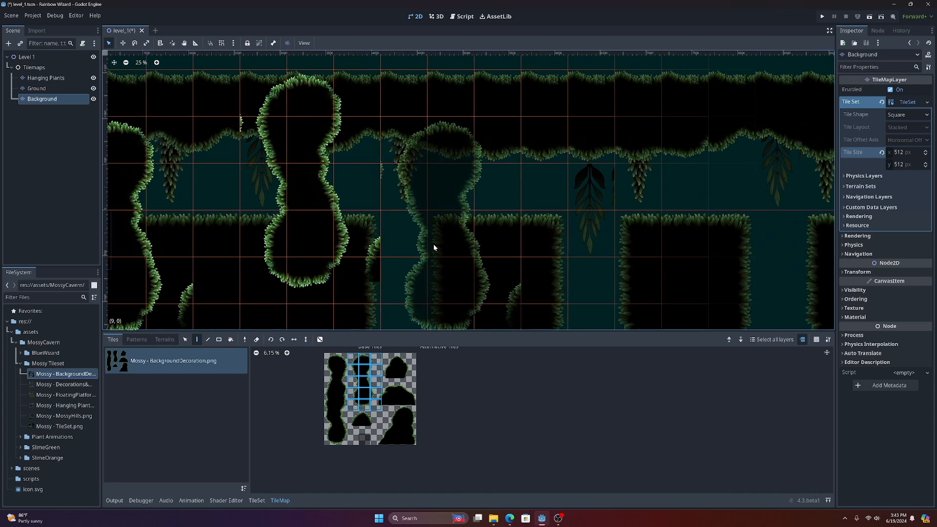
pyautogui.click(468, 247)
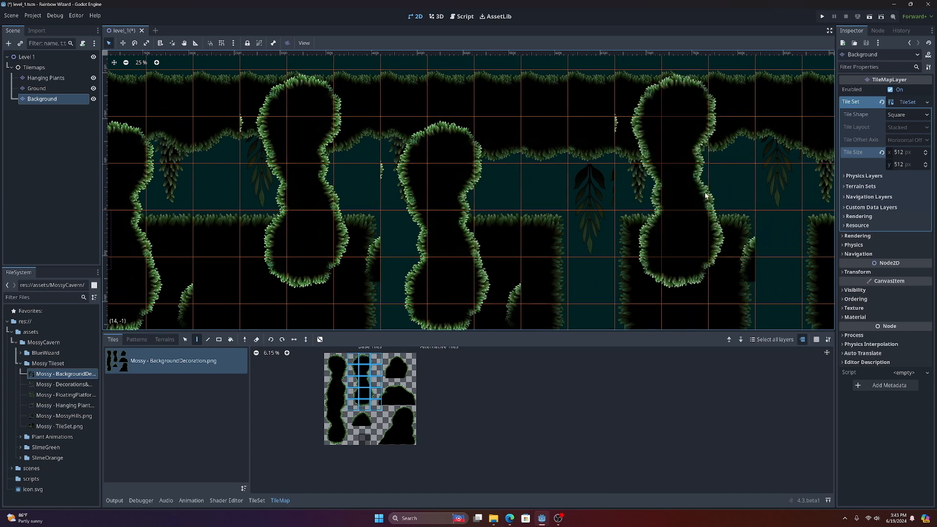
pyautogui.moveTo(695, 227); pyautogui.dragTo(498, 213, button='middle')
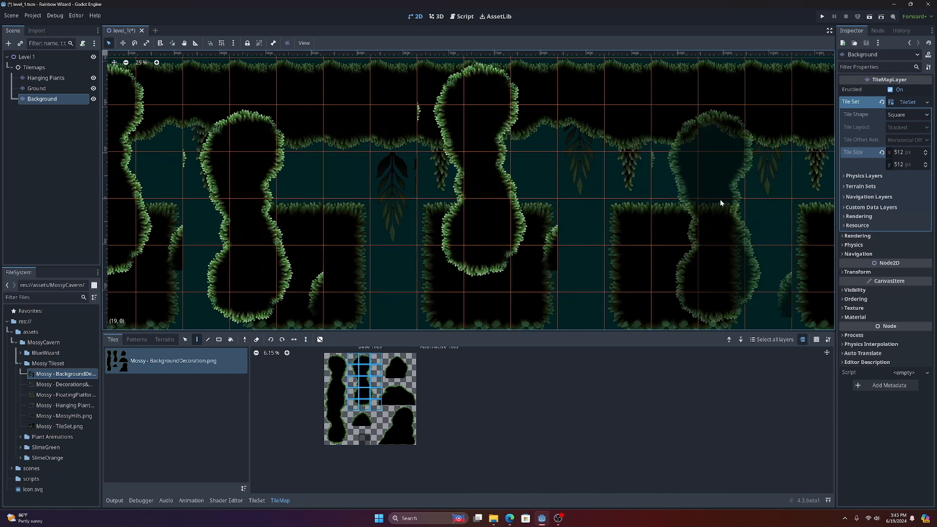
pyautogui.moveTo(701, 213); pyautogui.dragTo(570, 221, button='middle')
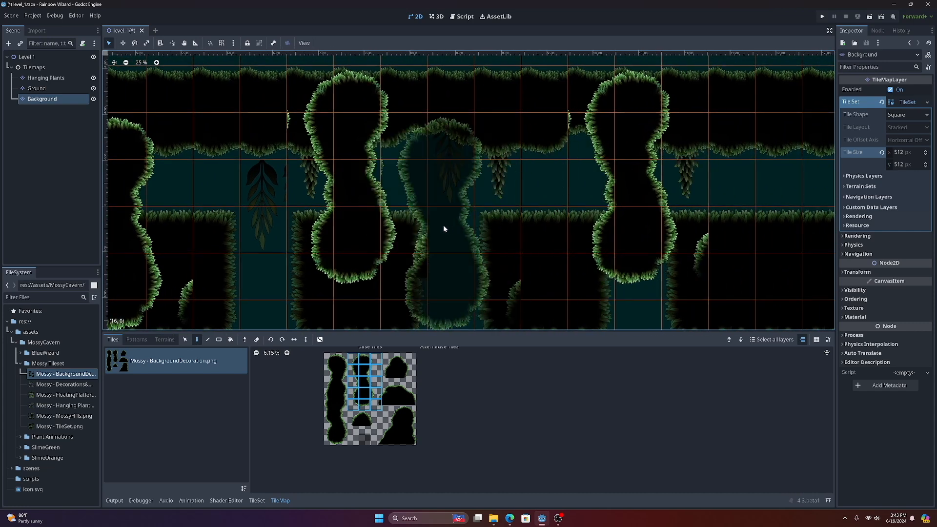
# Step: Place two more pillar copies over the final long platform at the level's right end
pyautogui.moveTo(705, 217); pyautogui.dragTo(443, 221, button='middle')
pyautogui.click(615, 214)
pyautogui.moveTo(722, 207); pyautogui.dragTo(445, 193, button='middle')
pyautogui.scroll(1, 447, 193)
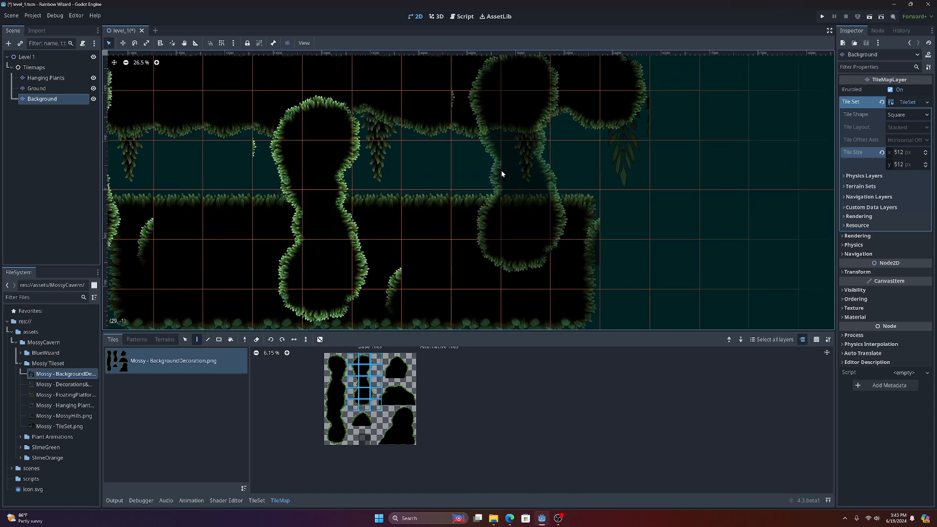
pyautogui.click(490, 173)
# Step: Move the Background layer to the top of the Tilemaps children, above Hanging Plants, so it draws behind the other layers
pyautogui.moveTo(498, 203); pyautogui.dragTo(733, 185, button='middle')
pyautogui.moveTo(410, 203); pyautogui.dragTo(606, 203, button='middle')
pyautogui.moveTo(299, 229); pyautogui.dragTo(499, 233, button='middle')
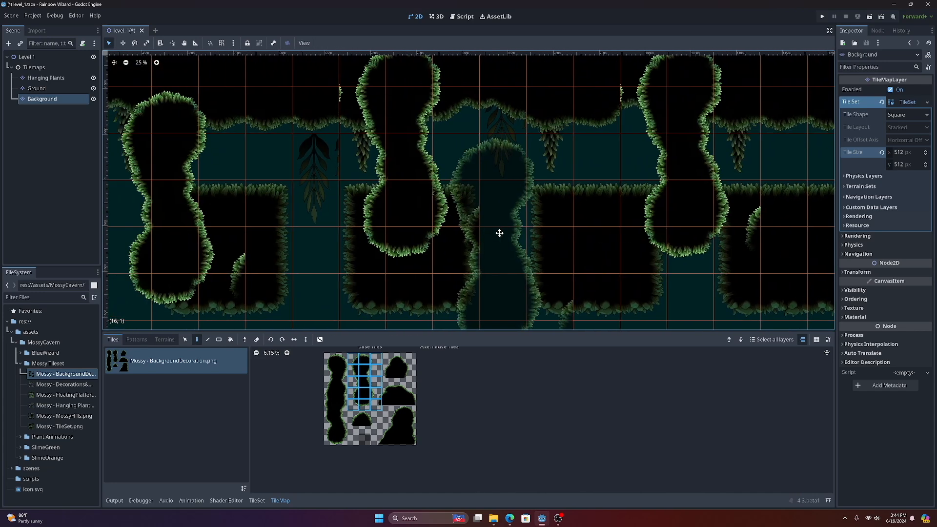
pyautogui.scroll(-1, 498, 232)
pyautogui.click(47, 101)
pyautogui.moveTo(47, 100); pyautogui.dragTo(43, 74)
pyautogui.moveTo(267, 175); pyautogui.dragTo(478, 239, button='middle')
pyautogui.scroll(1, 537, 250)
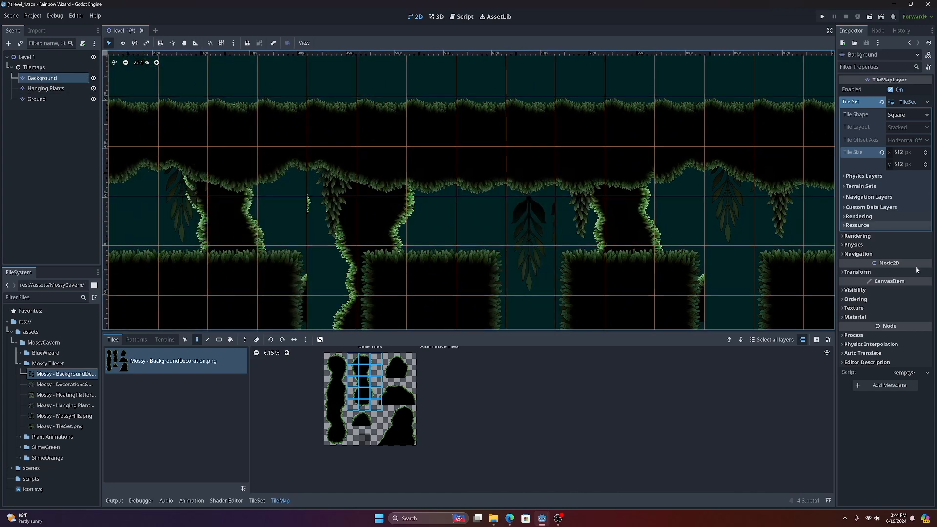
# Step: Make the Background layer translucent by lowering its Modulate alpha to 47, and review the faded pillars along the level
pyautogui.click(871, 290)
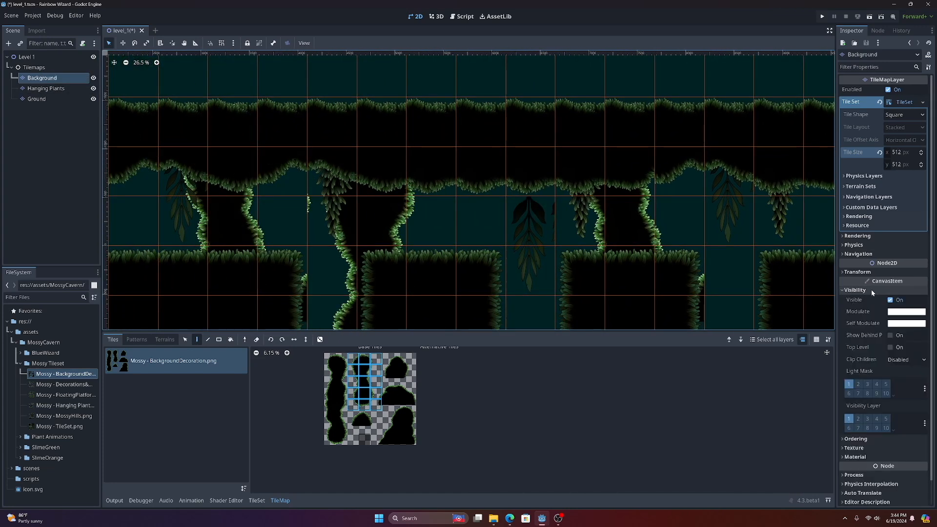
pyautogui.click(904, 312)
pyautogui.moveTo(901, 483); pyautogui.dragTo(855, 486)
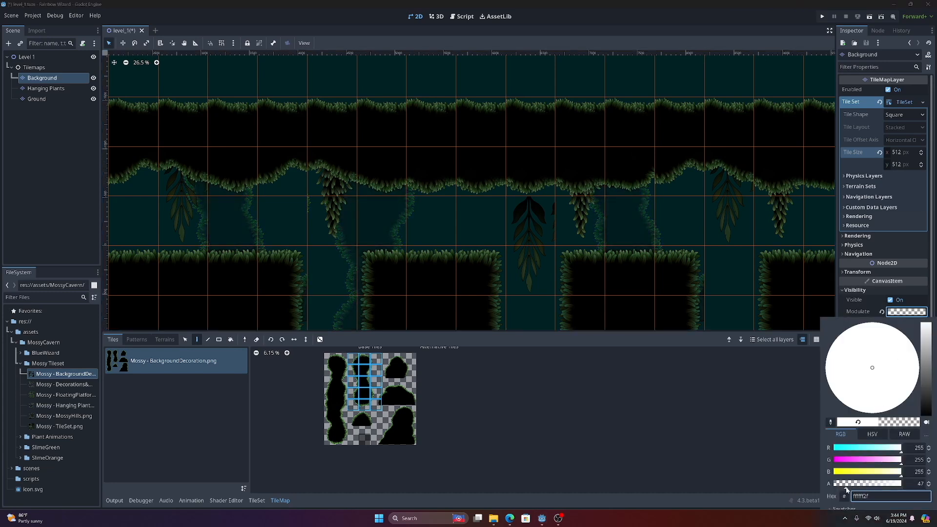
pyautogui.click(448, 241)
pyautogui.scroll(1, 386, 234)
pyautogui.moveTo(385, 234); pyautogui.dragTo(672, 236, button='middle')
pyautogui.scroll(1, 509, 174)
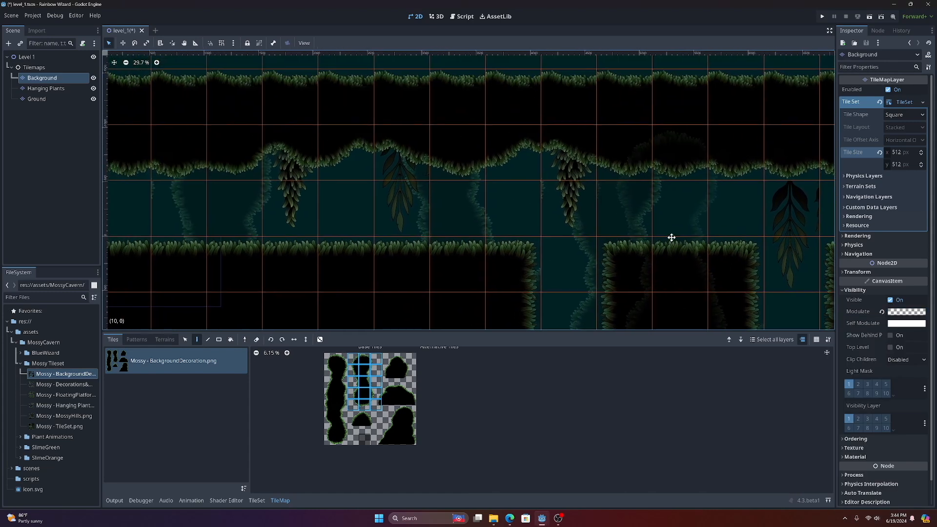
pyautogui.moveTo(354, 195); pyautogui.dragTo(508, 202, button='middle')
pyautogui.moveTo(382, 199); pyautogui.dragTo(616, 184, button='middle')
pyautogui.scroll(1, 616, 183)
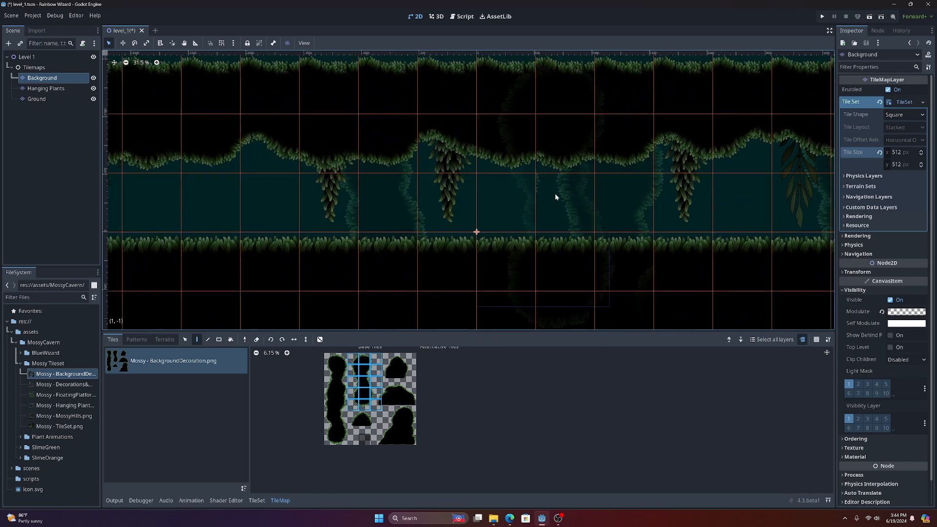
# Step: Add another TileMapLayer node under Tilemaps and rename it as Plants
pyautogui.click(54, 117)
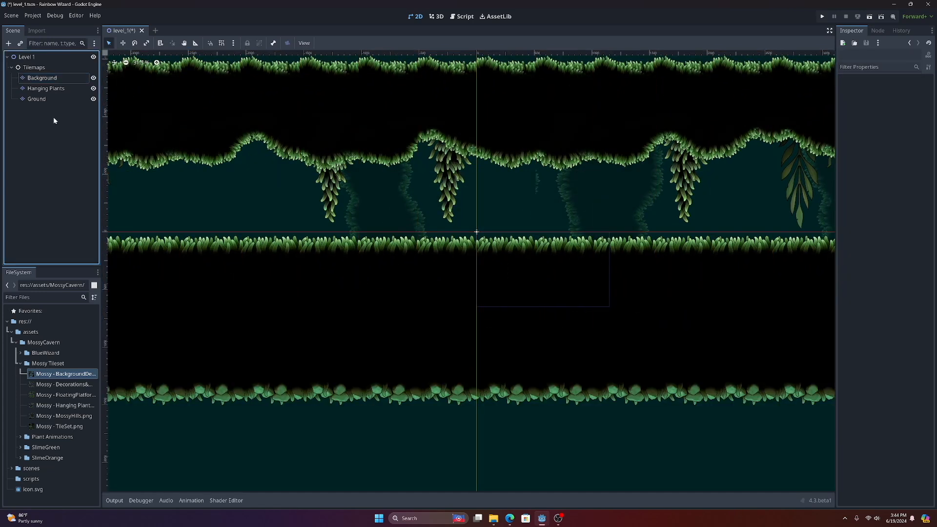
pyautogui.rightClick(33, 68)
pyautogui.click(63, 74)
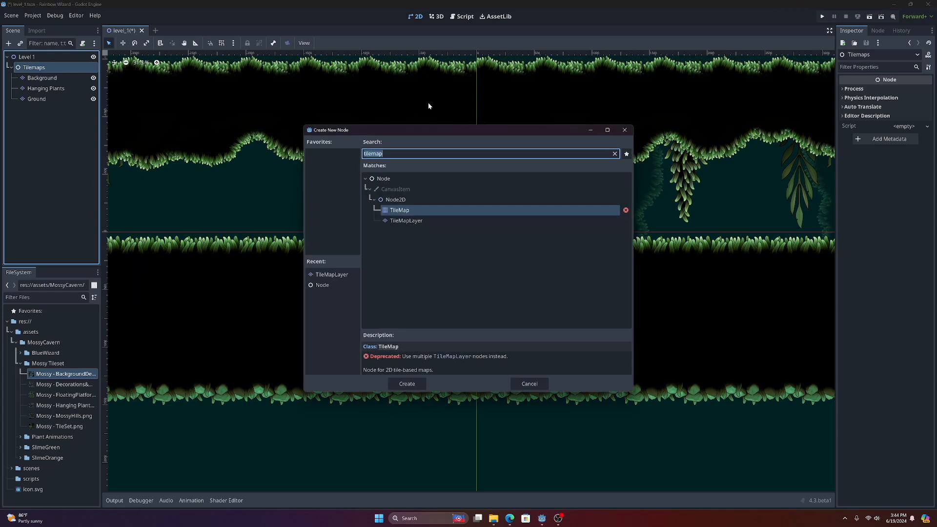
pyautogui.doubleClick(402, 220)
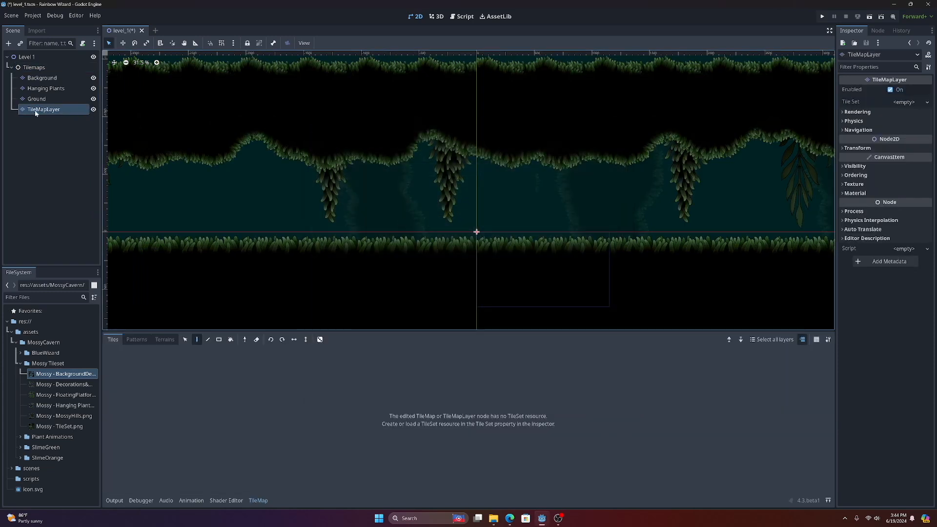
pyautogui.doubleClick(30, 111)
pyautogui.write('Plants')
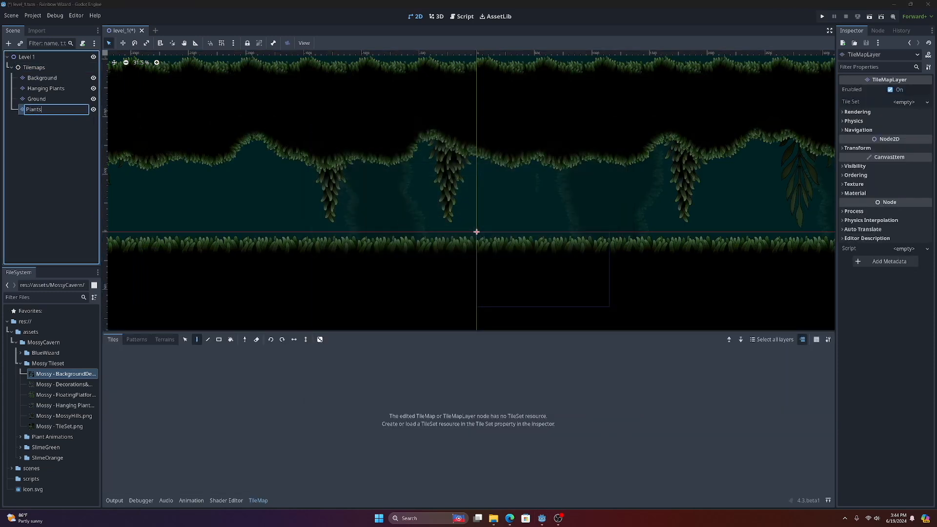
pyautogui.press('Return')
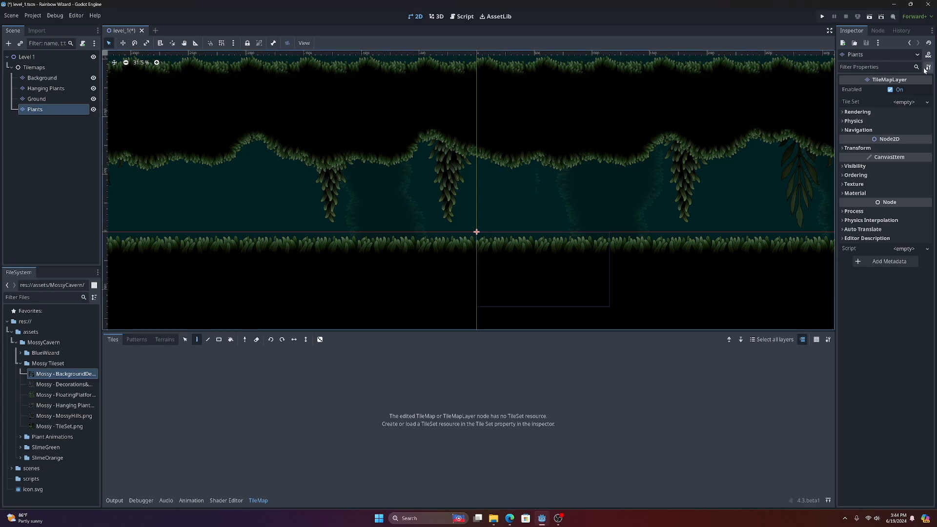
# Step: Give the Plants layer a new TileSet with a tile size of 512 × 512 px
pyautogui.click(908, 102)
pyautogui.click(903, 114)
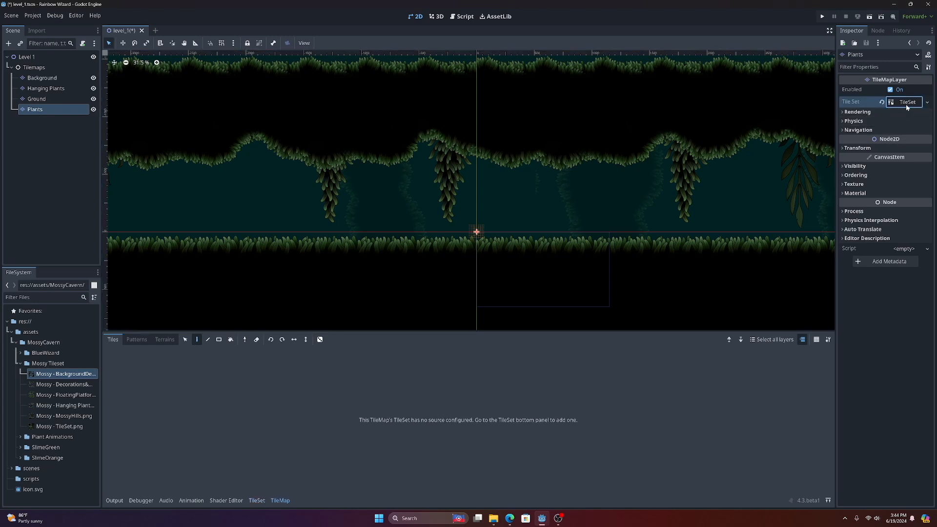
pyautogui.click(906, 102)
pyautogui.click(901, 152)
pyautogui.write('51')
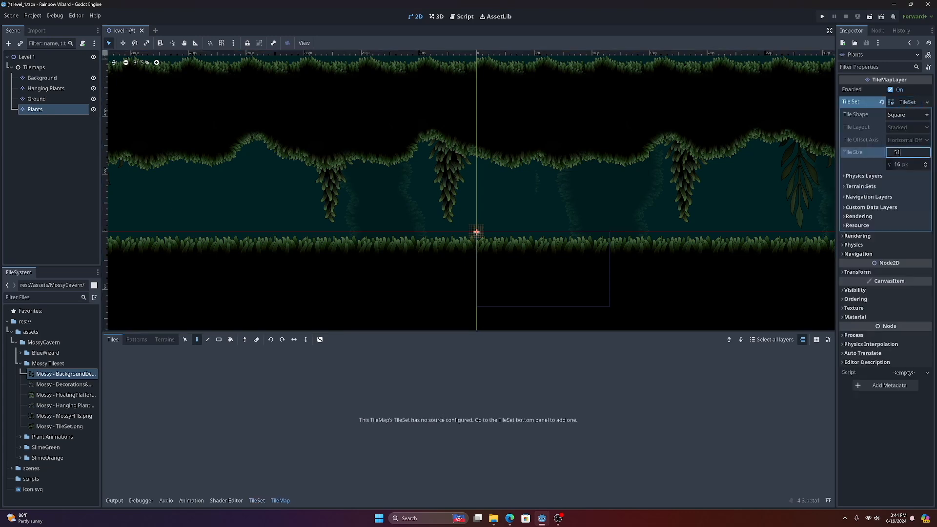
pyautogui.write('2')
pyautogui.press('Tab')
pyautogui.write('512')
pyautogui.press('Return')
# Step: Add Mossy - Decorations&Hazards.png to the Plants TileSet as an atlas with automatically created tiles
pyautogui.click(256, 500)
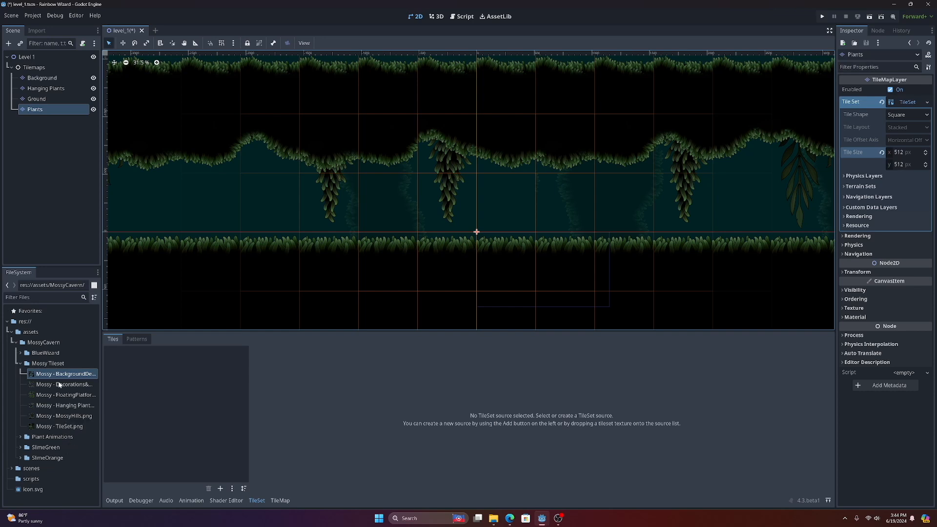
pyautogui.moveTo(58, 381); pyautogui.dragTo(191, 388)
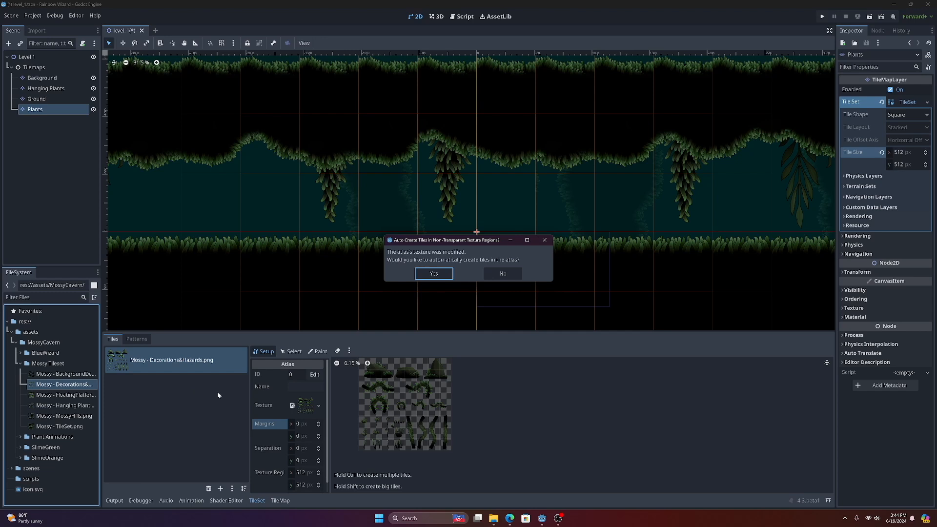
pyautogui.click(437, 274)
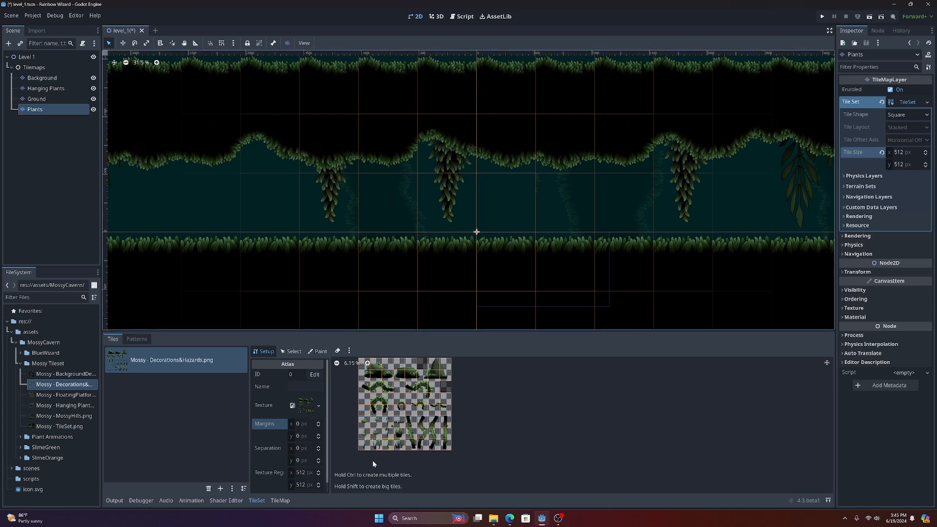
# Step: Pick the bushy grass tuft tile in the Decorations&Hazards atlas for painting and check how it fits its cell
pyautogui.click(280, 500)
pyautogui.click(363, 428)
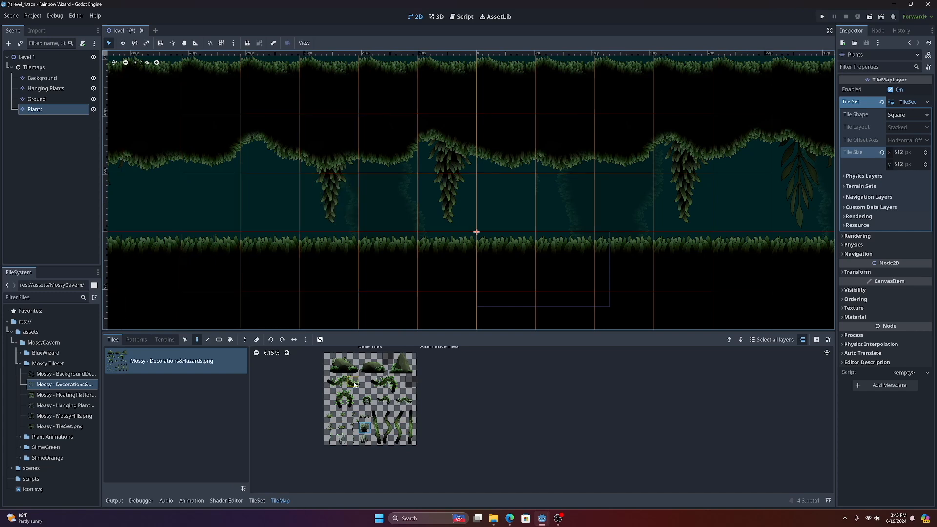
pyautogui.scroll(6, 383, 443)
pyautogui.scroll(1, 404, 441)
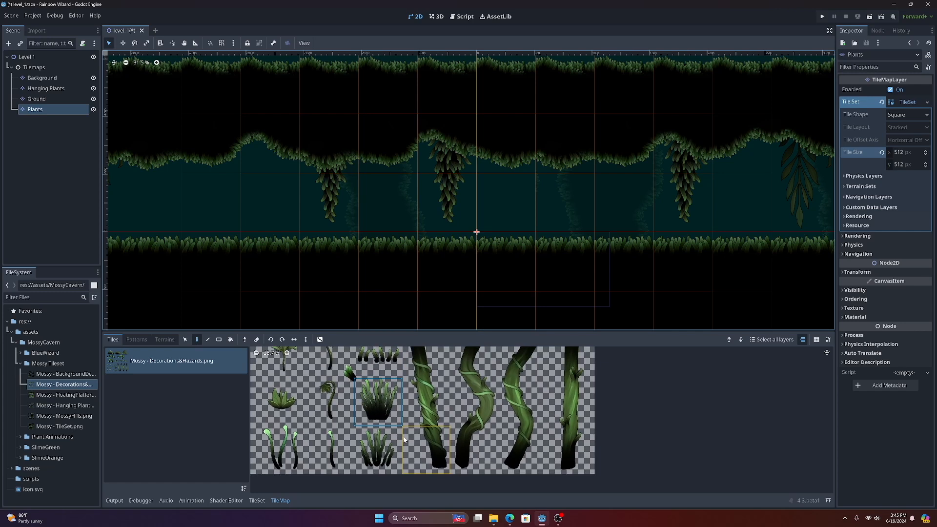
# Step: Set the Decorations&Hazards atlas's horizontal margin to 45 px to align the tile grid with the plants
pyautogui.click(257, 500)
pyautogui.scroll(5, 411, 435)
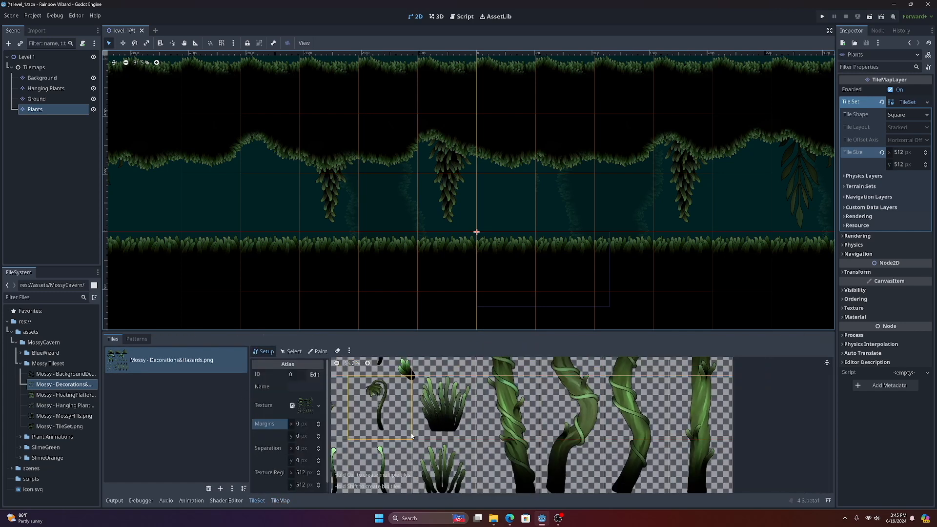
pyautogui.scroll(1, 412, 436)
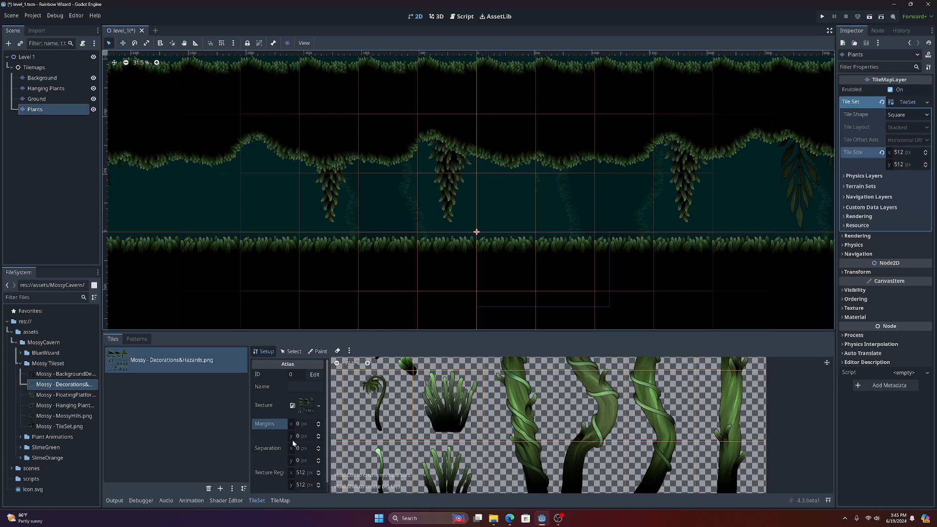
pyautogui.moveTo(292, 425); pyautogui.dragTo(304, 424)
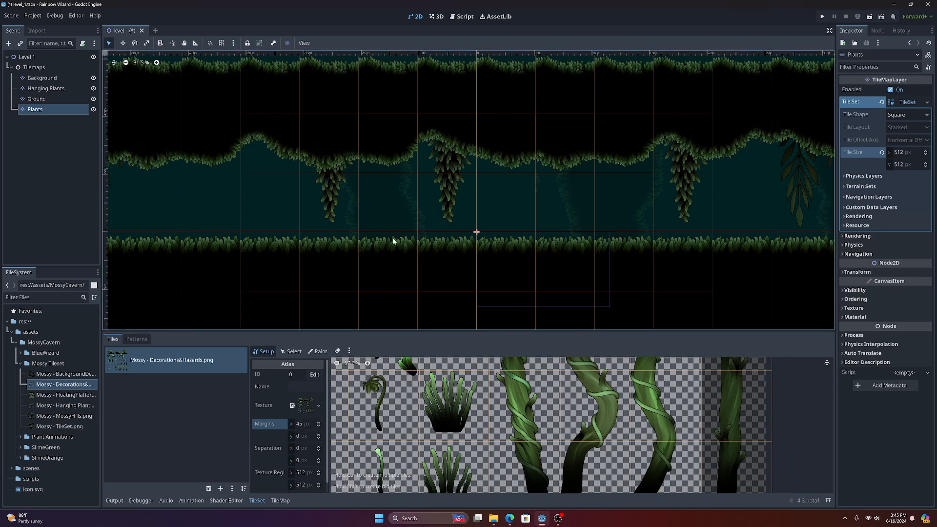
# Step: Place four copies of the grass tuft at intervals above the long starting platform
pyautogui.click(280, 501)
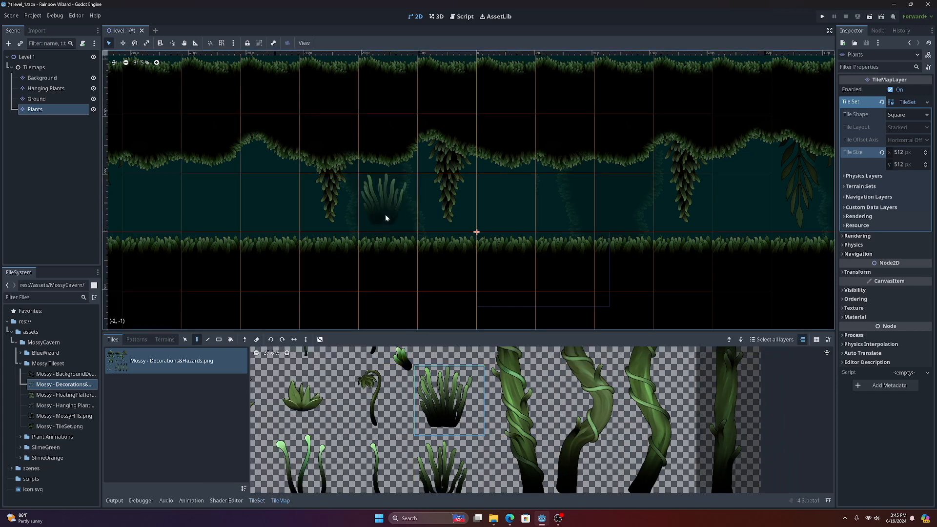
pyautogui.click(385, 214)
pyautogui.click(210, 204)
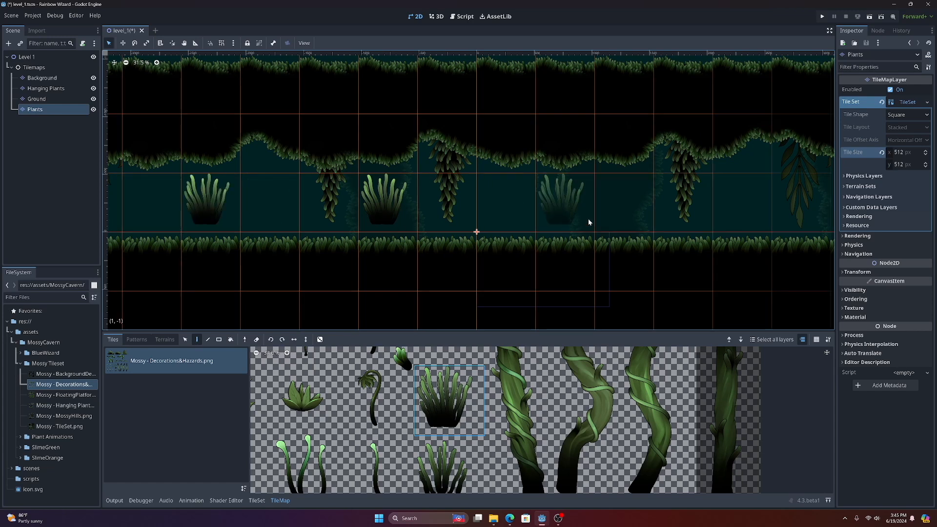
pyautogui.click(585, 216)
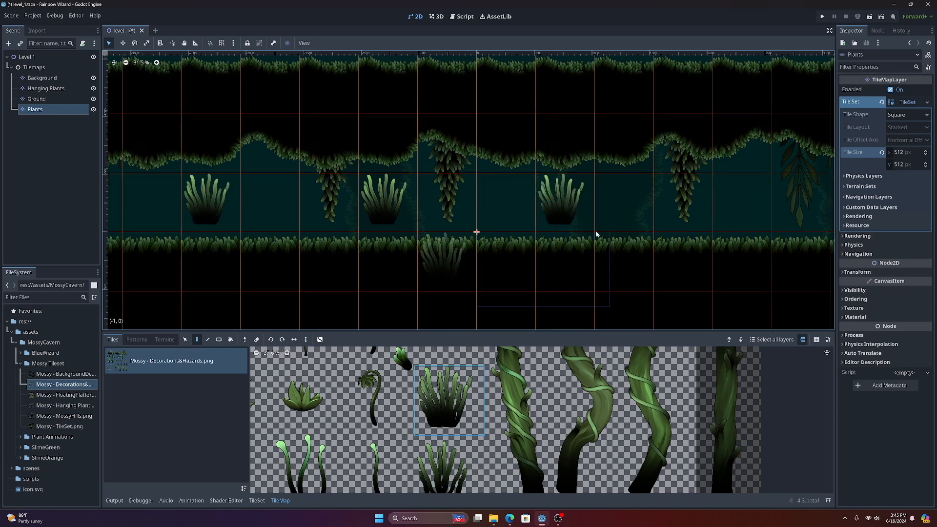
pyautogui.moveTo(406, 231); pyautogui.dragTo(709, 245, button='middle')
pyautogui.click(350, 227)
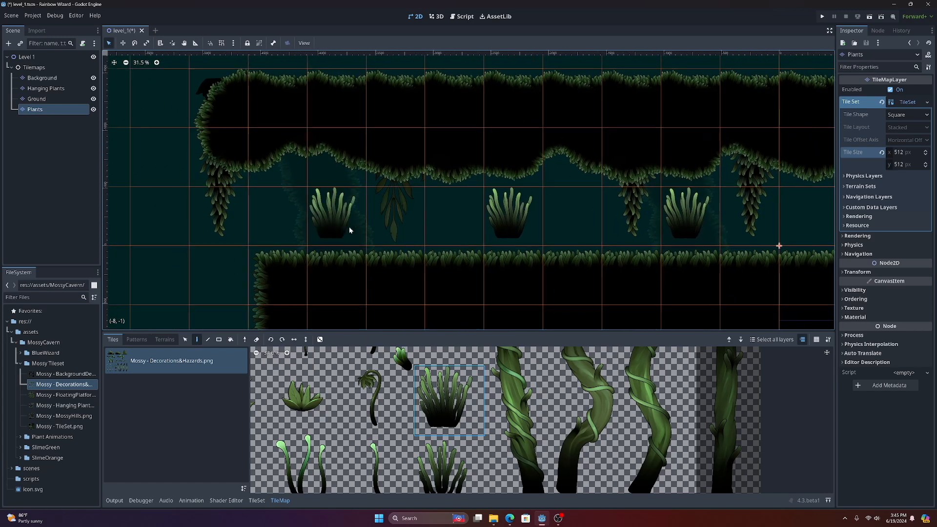
# Step: Place a grass tuft near the end of the starting platform and one above each of the first two separated ground blocks
pyautogui.moveTo(648, 263); pyautogui.dragTo(244, 239, button='middle')
pyautogui.moveTo(654, 246); pyautogui.dragTo(276, 243, button='middle')
pyautogui.click(384, 203)
pyautogui.click(614, 201)
pyautogui.click(658, 247)
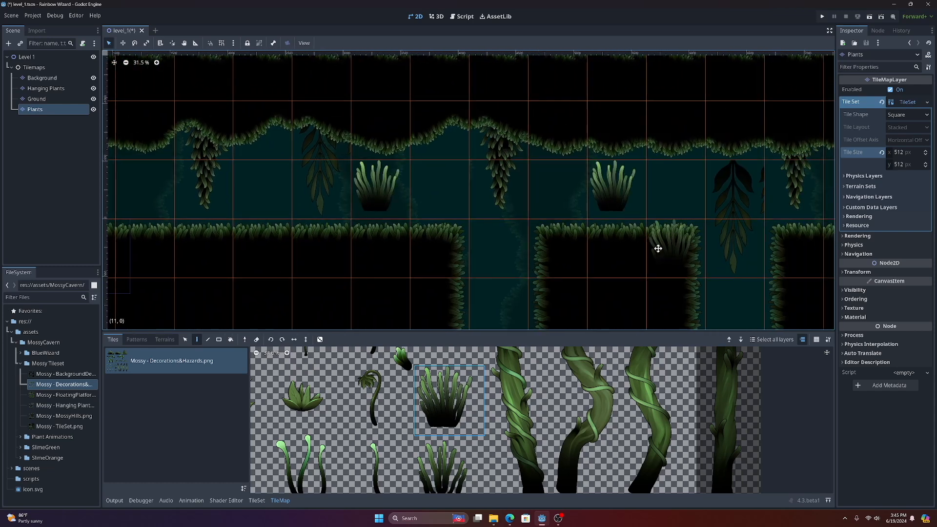
pyautogui.moveTo(808, 220); pyautogui.dragTo(430, 215, button='middle')
pyautogui.click(517, 200)
# Step: Place a grass tuft above the last separated block and two more above the long final platform
pyautogui.moveTo(540, 256); pyautogui.dragTo(349, 261, button='middle')
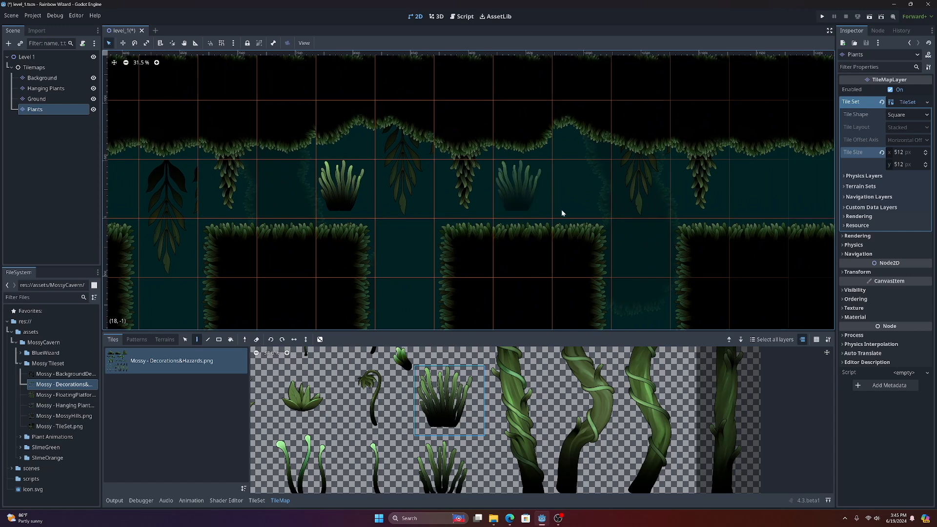
pyautogui.click(532, 213)
pyautogui.moveTo(598, 230); pyautogui.dragTo(317, 244, button='middle')
pyautogui.click(479, 218)
pyautogui.click(773, 217)
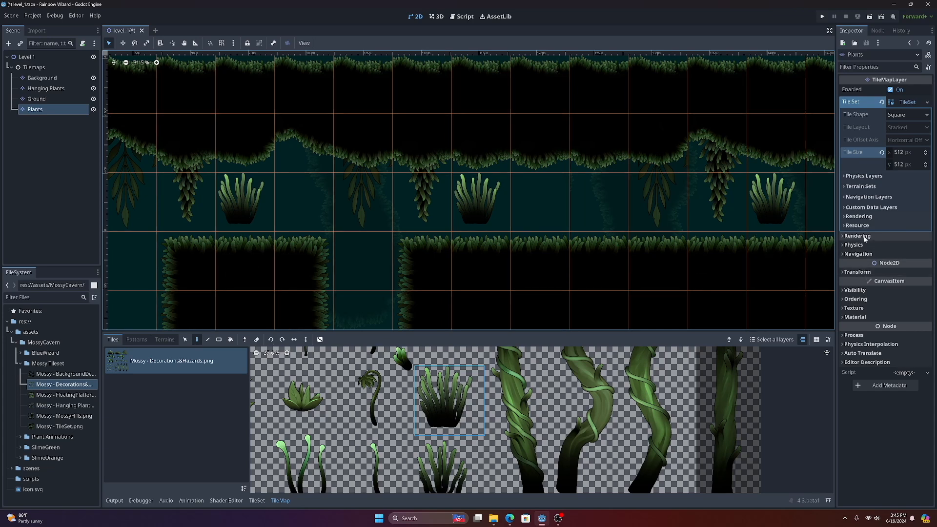
# Step: Lower the Plants layer to a Y position of 179.175 px and place it before Ground in the scene tree
pyautogui.click(857, 271)
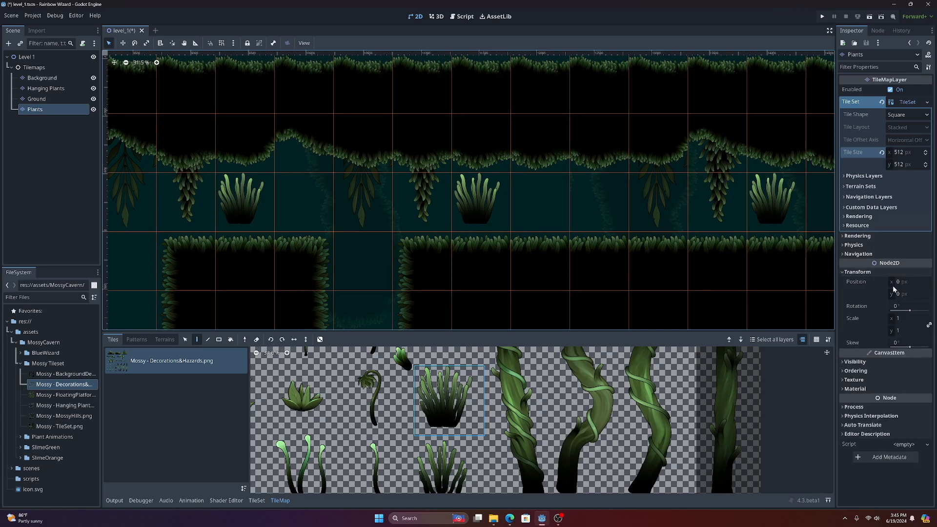
pyautogui.moveTo(898, 294); pyautogui.dragTo(898, 294)
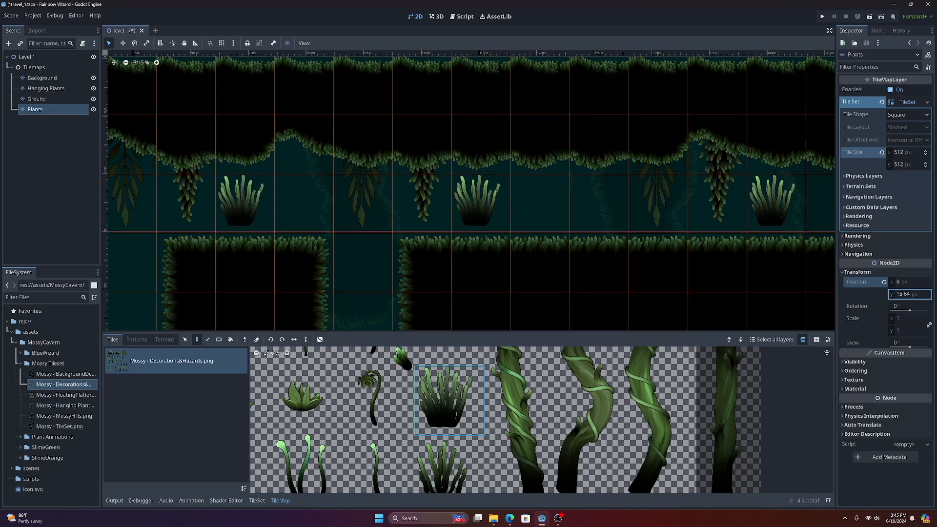
pyautogui.moveTo(898, 294); pyautogui.dragTo(0, 155)
pyautogui.moveTo(38, 105); pyautogui.dragTo(40, 95)
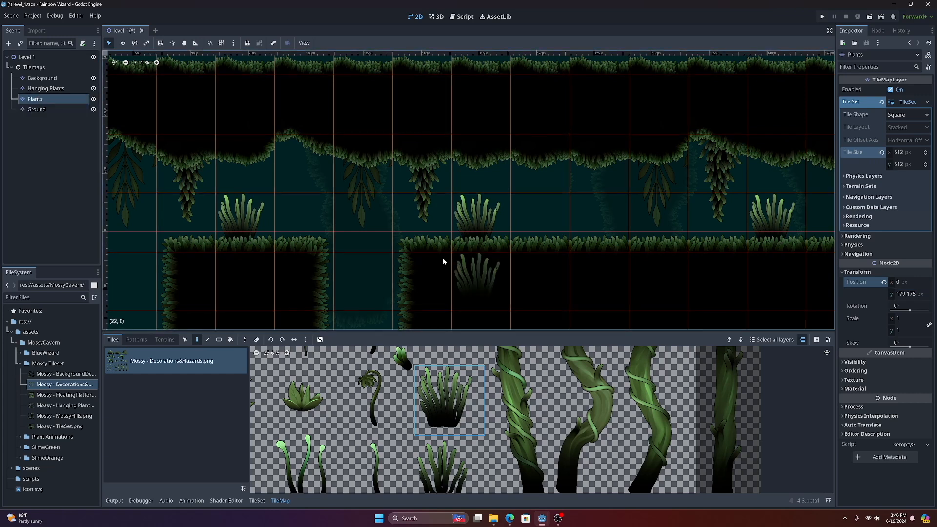
# Step: Set the Hanging Plants atlas's horizontal margin to 0 px to shift the hanging plants sideways along the ceiling
pyautogui.click(31, 58)
pyautogui.moveTo(753, 255); pyautogui.dragTo(622, 299, button='middle')
pyautogui.scroll(4, 255, 320)
pyautogui.moveTo(786, 344); pyautogui.dragTo(617, 347, button='middle')
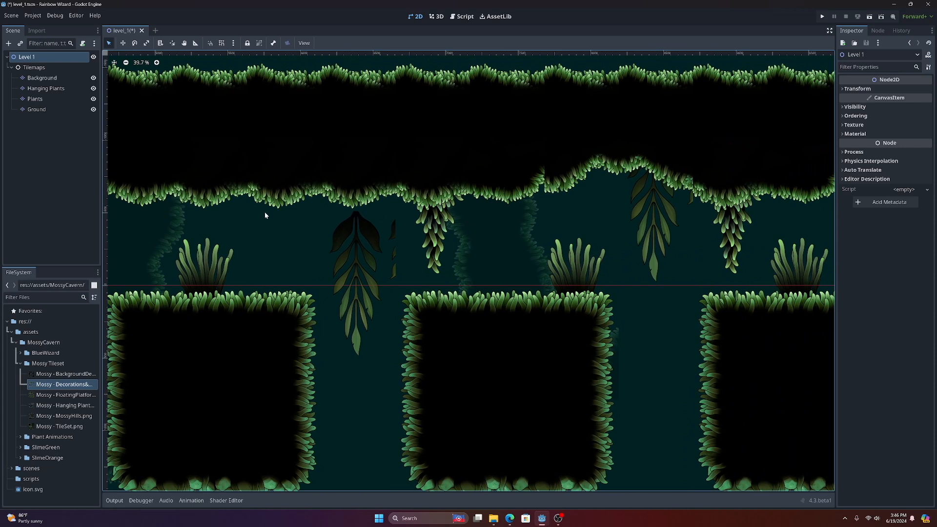
pyautogui.click(46, 89)
pyautogui.click(451, 404)
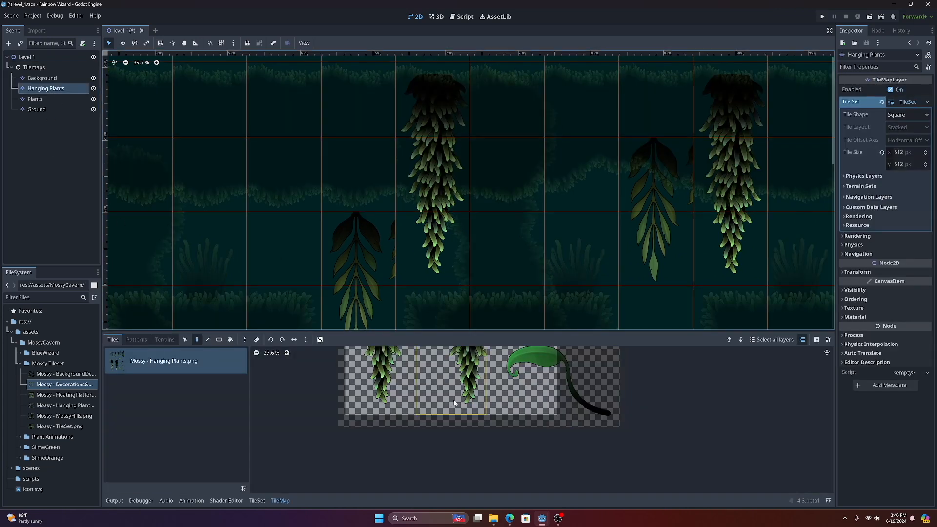
pyautogui.scroll(-6, 454, 403)
pyautogui.scroll(5, 460, 399)
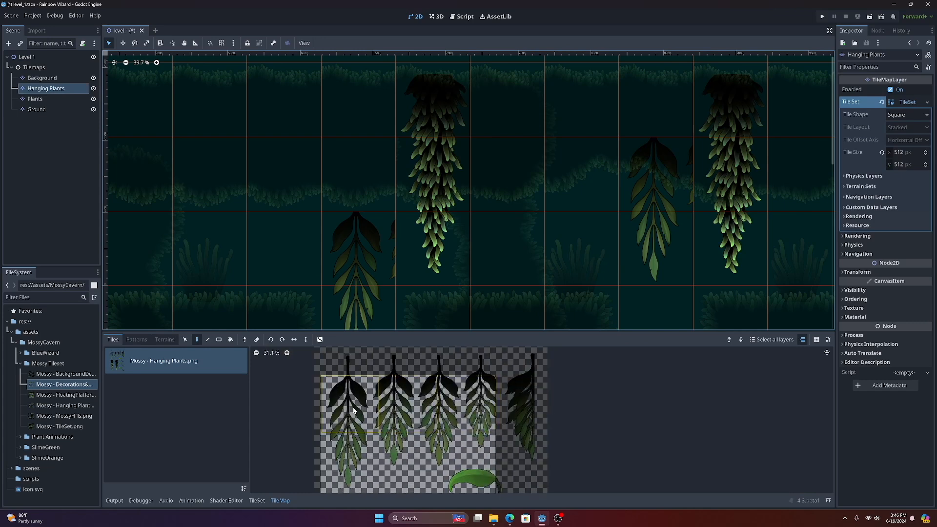
pyautogui.scroll(1, 349, 412)
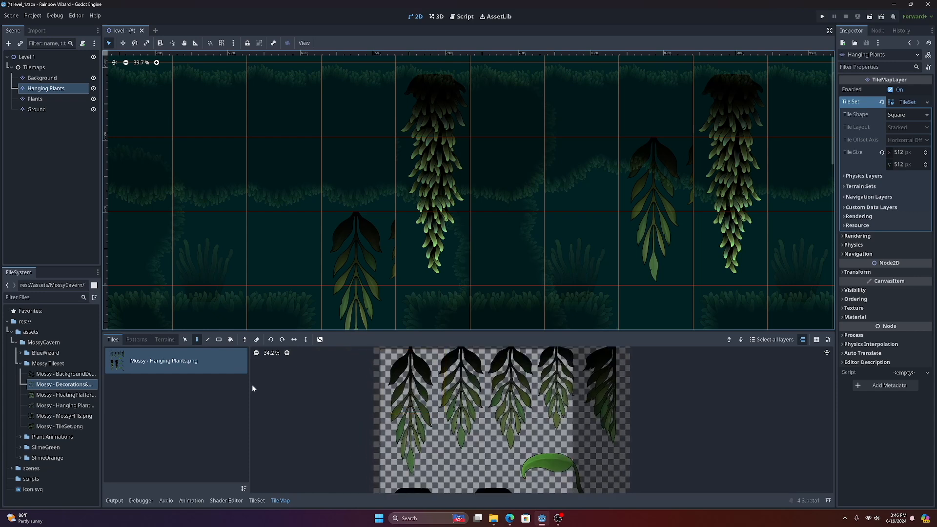
pyautogui.click(262, 502)
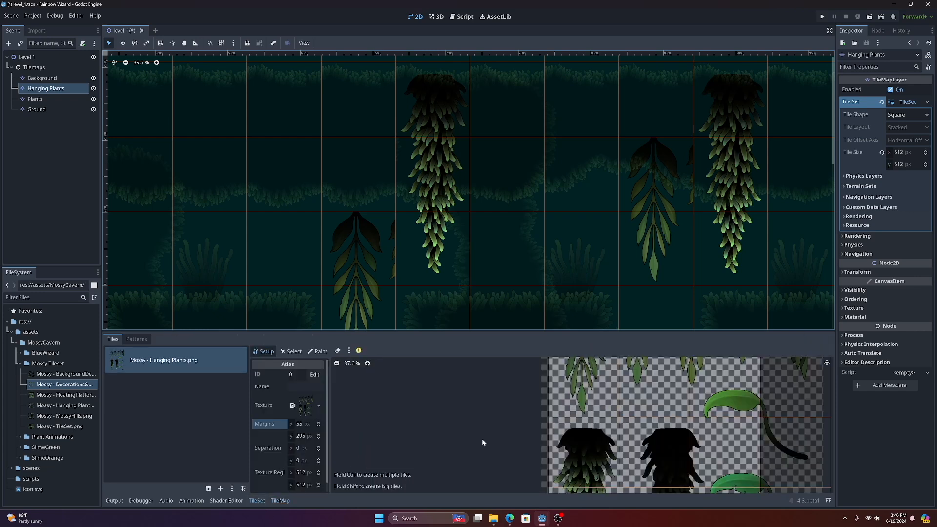
pyautogui.scroll(-6, 464, 442)
pyautogui.moveTo(448, 397); pyautogui.dragTo(503, 487, button='middle')
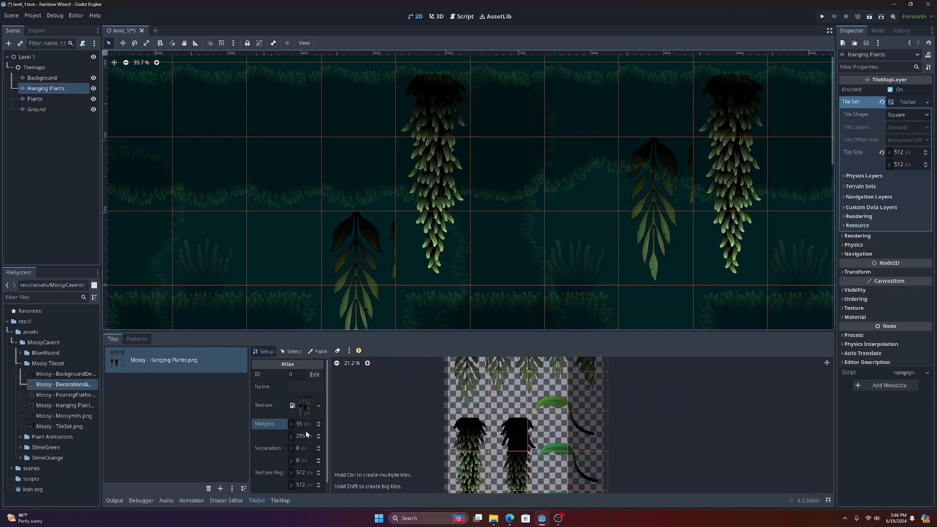
pyautogui.moveTo(294, 427); pyautogui.dragTo(273, 427)
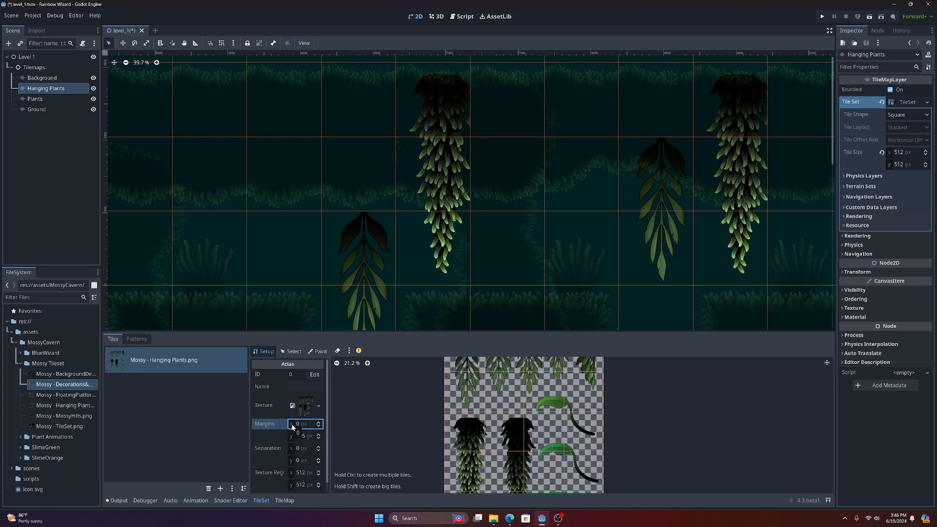
# Step: Examine the placement of the hanging plants along the ceiling from the starting platform to the first separated ground blocks
pyautogui.click(58, 66)
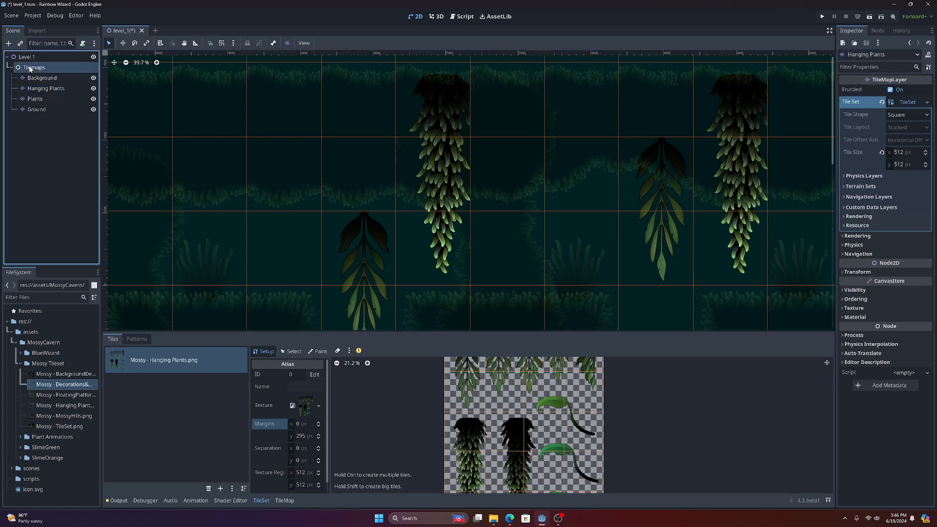
pyautogui.moveTo(443, 306); pyautogui.dragTo(701, 303, button='middle')
pyautogui.moveTo(327, 292); pyautogui.dragTo(669, 308, button='middle')
pyautogui.moveTo(419, 318); pyautogui.dragTo(726, 318, button='middle')
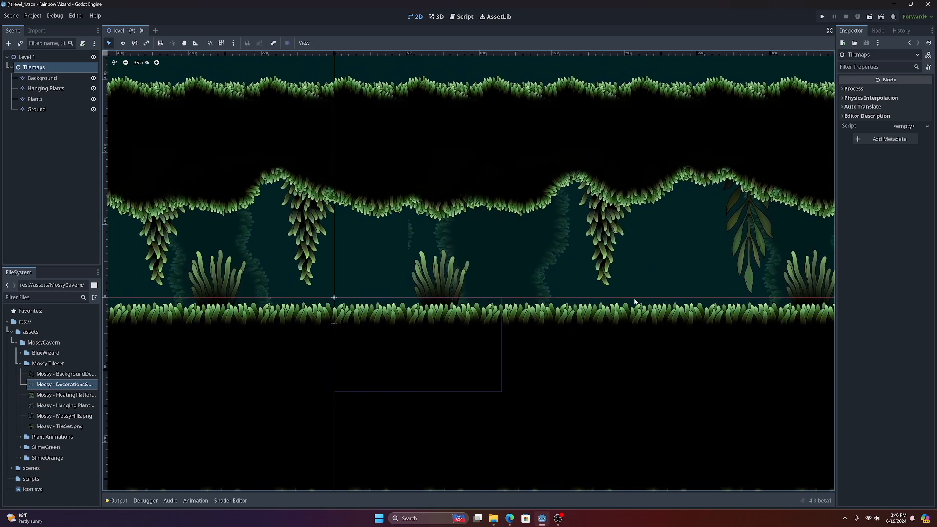
pyautogui.moveTo(635, 302); pyautogui.dragTo(339, 289, button='middle')
pyautogui.scroll(1, 339, 289)
pyautogui.moveTo(474, 262)
pyautogui.mouseDown(button='middle')
pyautogui.moveTo(440, 273)
pyautogui.moveTo(283, 283)
pyautogui.mouseUp(button='middle')
pyautogui.scroll(1, 282, 284)
pyautogui.moveTo(488, 338); pyautogui.dragTo(317, 337, button='middle')
pyautogui.scroll(1, 317, 337)
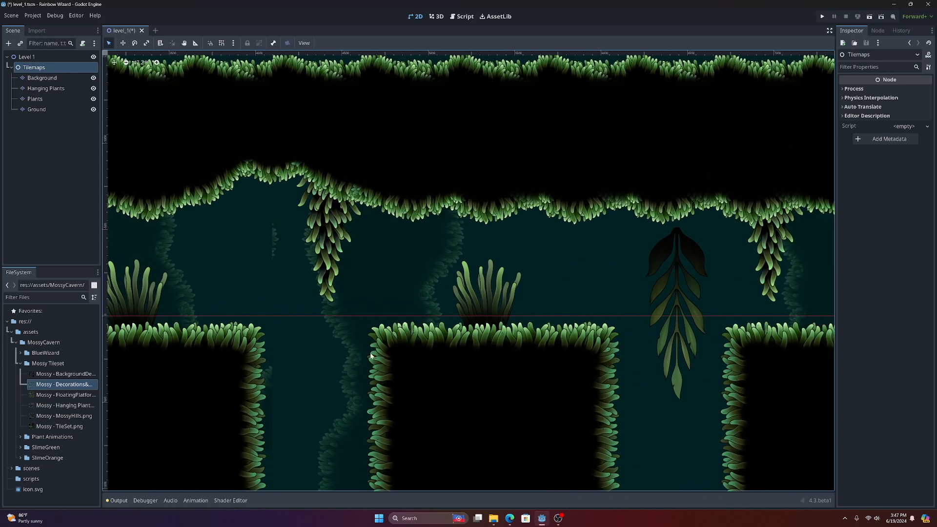
# Step: Set the BackgroundDecoration atlas's horizontal margin to 95 px on the Background layer
pyautogui.click(43, 78)
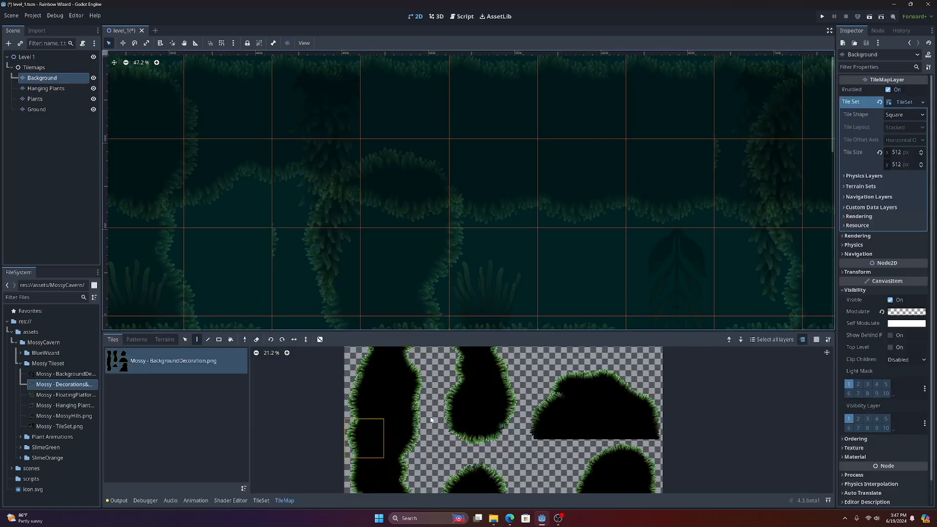
pyautogui.click(261, 500)
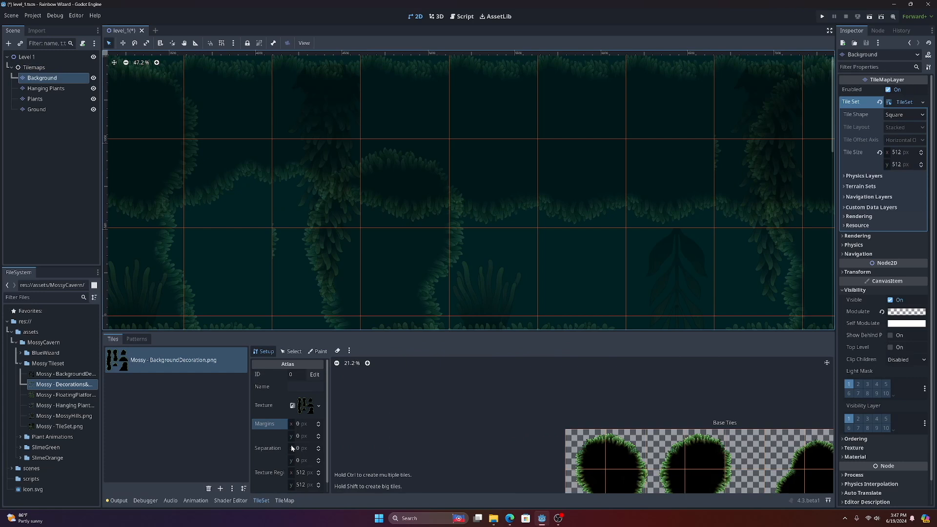
pyautogui.scroll(-2, 513, 463)
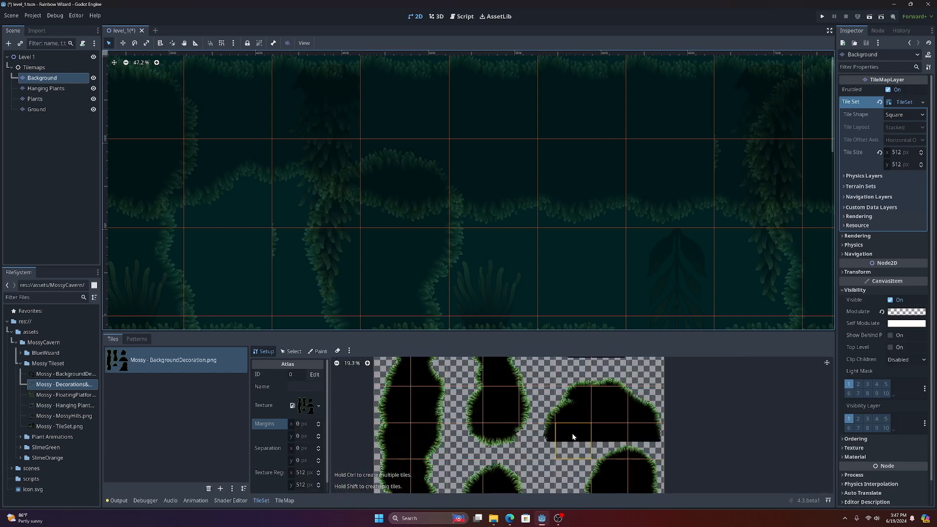
pyautogui.moveTo(618, 439); pyautogui.dragTo(510, 423, button='middle')
pyautogui.scroll(-3, 424, 277)
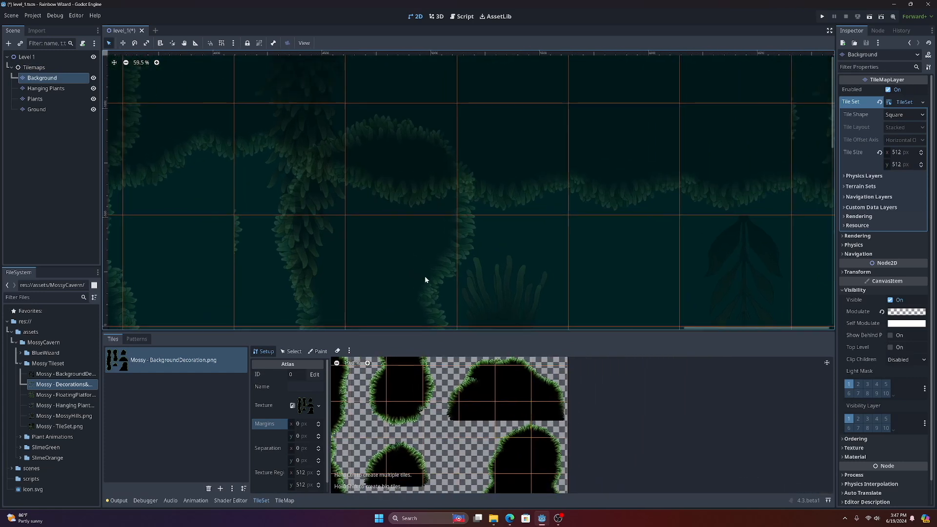
pyautogui.scroll(-2, 432, 422)
pyautogui.moveTo(433, 422); pyautogui.dragTo(486, 424, button='middle')
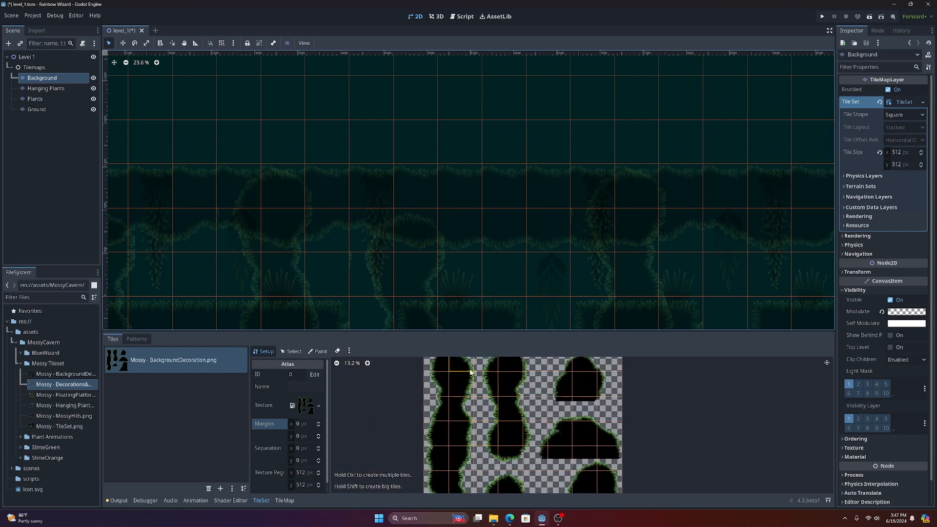
pyautogui.moveTo(292, 423); pyautogui.dragTo(324, 423)
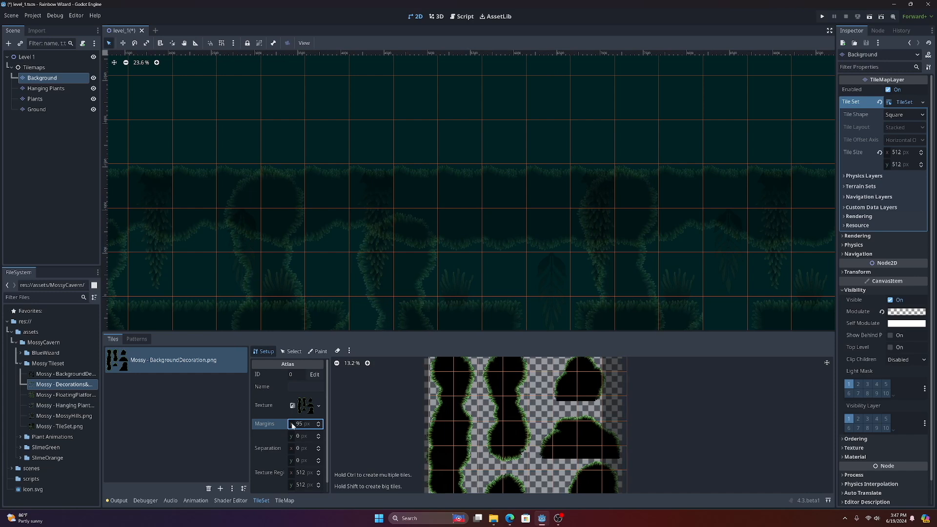
# Step: Inspect the combined background, plants and ground across the level, from the starting platform to the final one
pyautogui.click(34, 67)
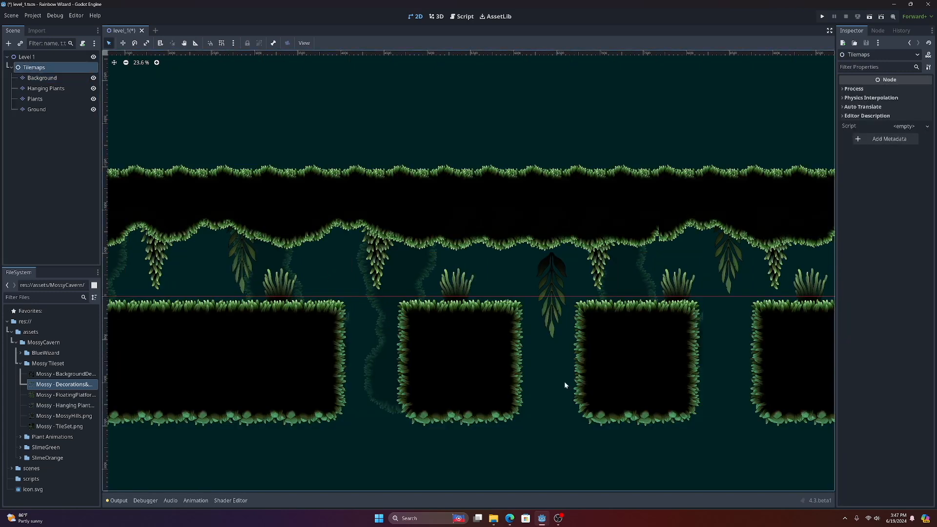
pyautogui.moveTo(431, 362); pyautogui.dragTo(671, 397, button='middle')
pyautogui.moveTo(415, 379); pyautogui.dragTo(591, 338, button='middle')
pyautogui.scroll(-1, 322, 320)
pyautogui.moveTo(322, 320); pyautogui.dragTo(109, 307, button='middle')
pyautogui.scroll(1, 560, 324)
pyautogui.moveTo(560, 324); pyautogui.dragTo(300, 337, button='middle')
pyautogui.scroll(3, 474, 343)
pyautogui.scroll(1, 569, 333)
pyautogui.moveTo(570, 333); pyautogui.dragTo(413, 341, button='middle')
pyautogui.scroll(1, 579, 338)
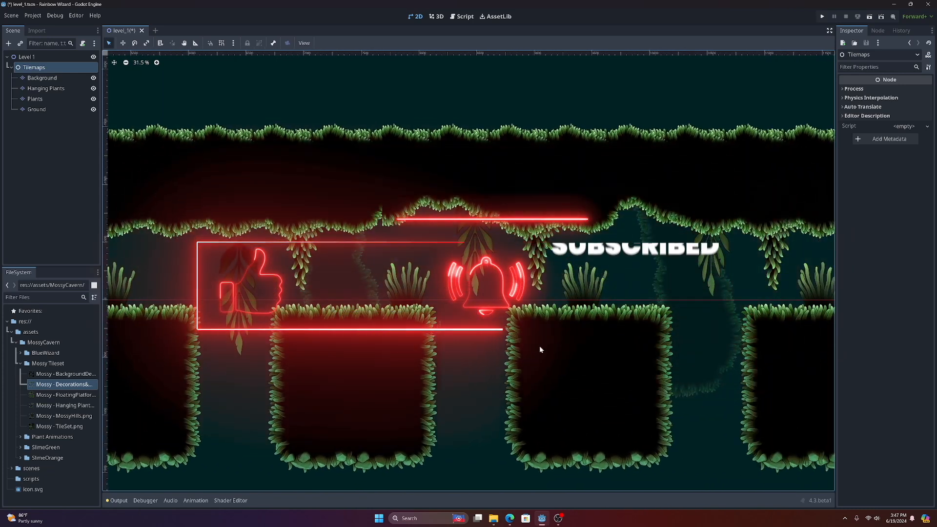
pyautogui.scroll(1, 591, 349)
pyautogui.moveTo(591, 350); pyautogui.dragTo(439, 332, button='middle')
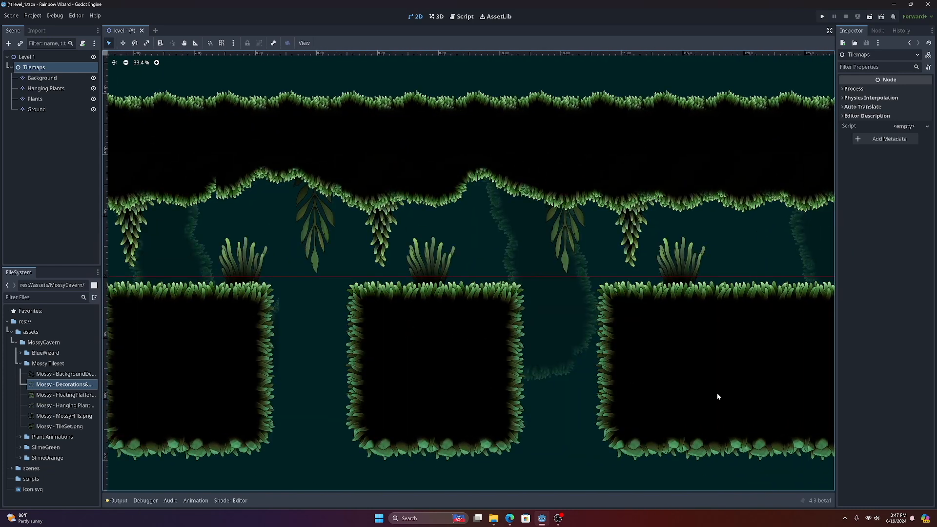